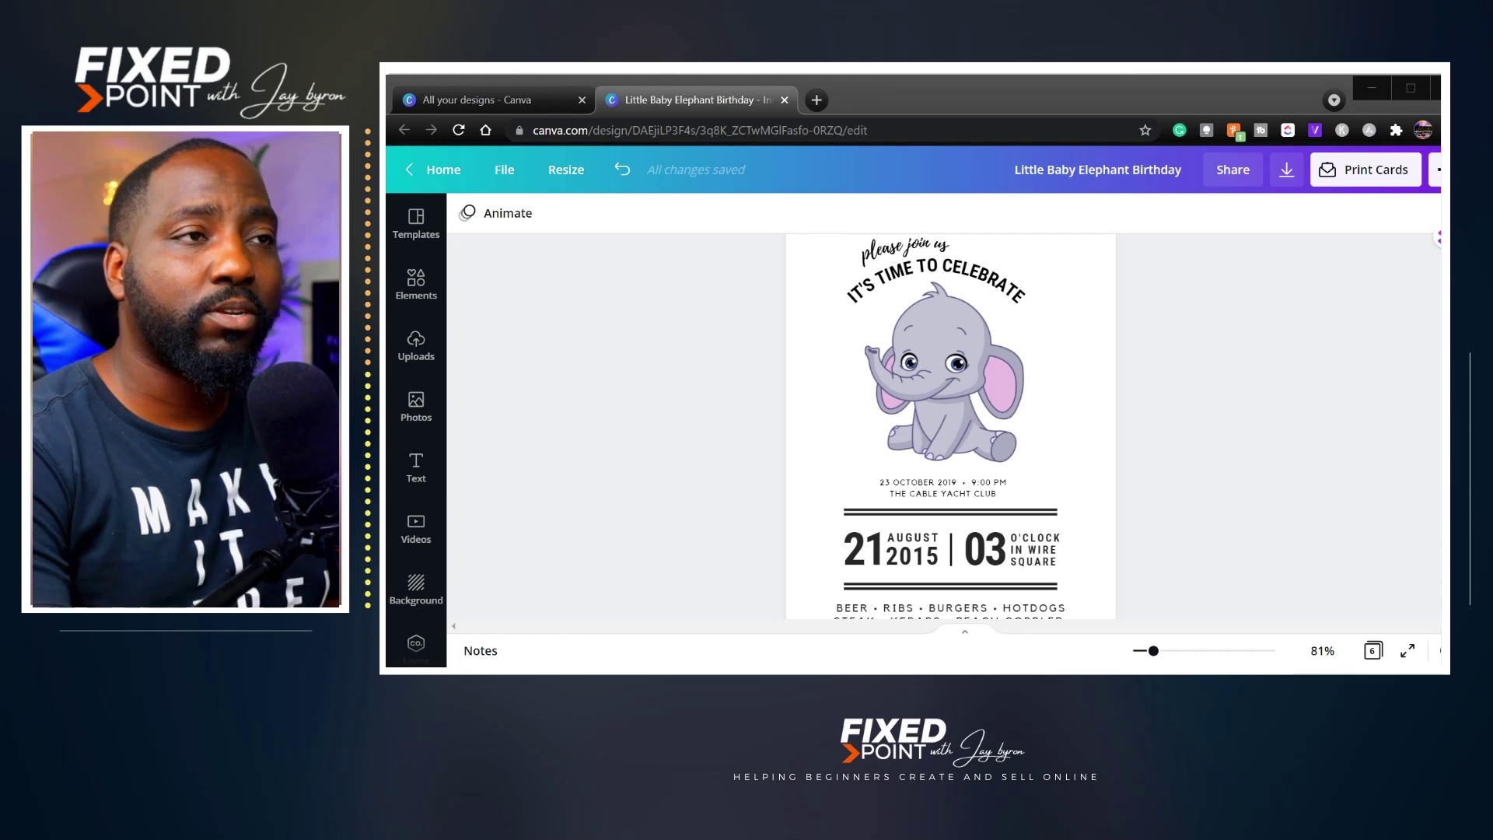
scroll(950, 426, "up", 2)
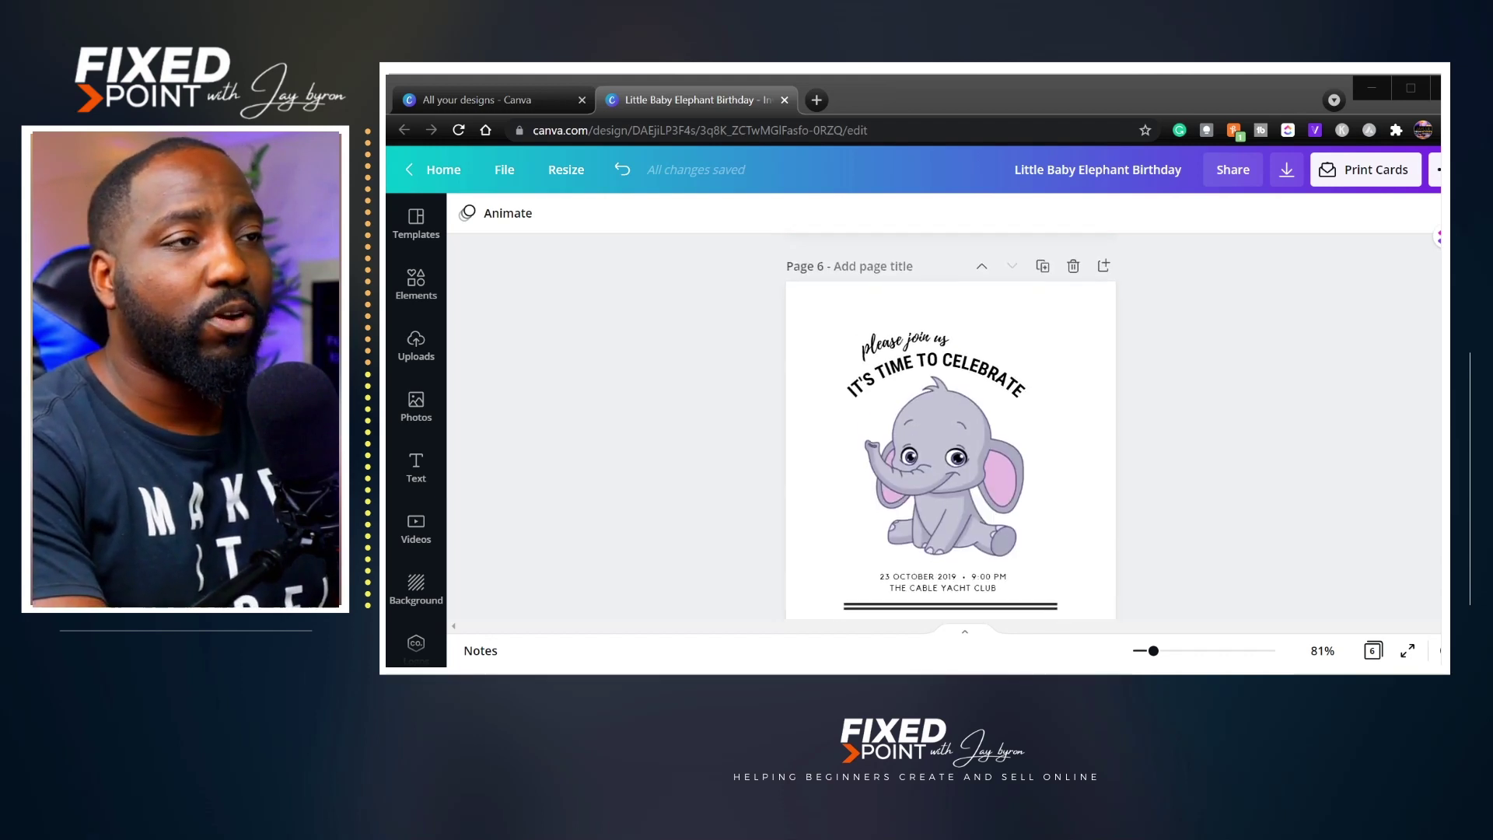
scroll(950, 426, "down", 1)
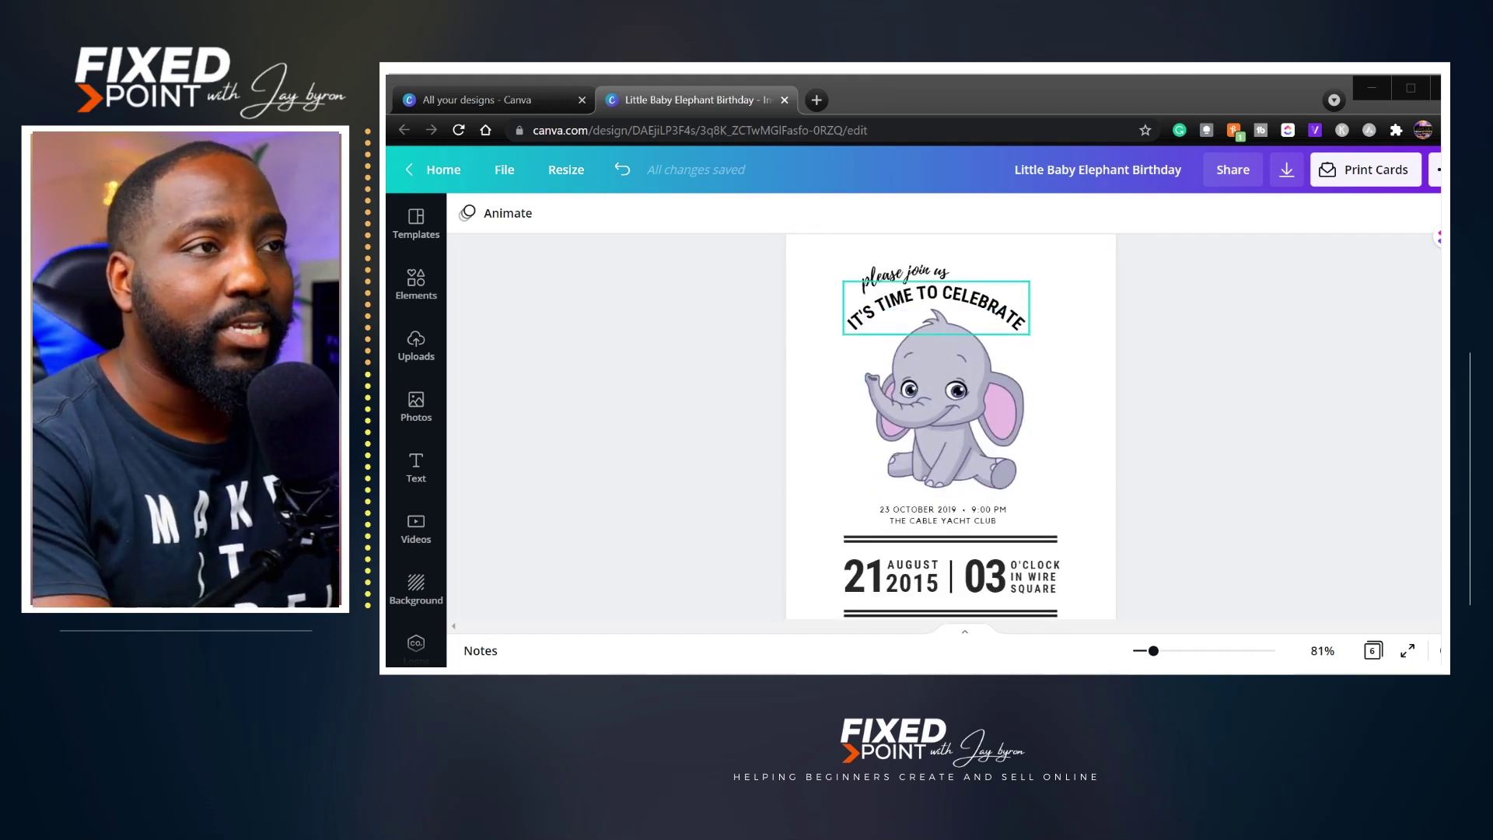
left_click(894, 309)
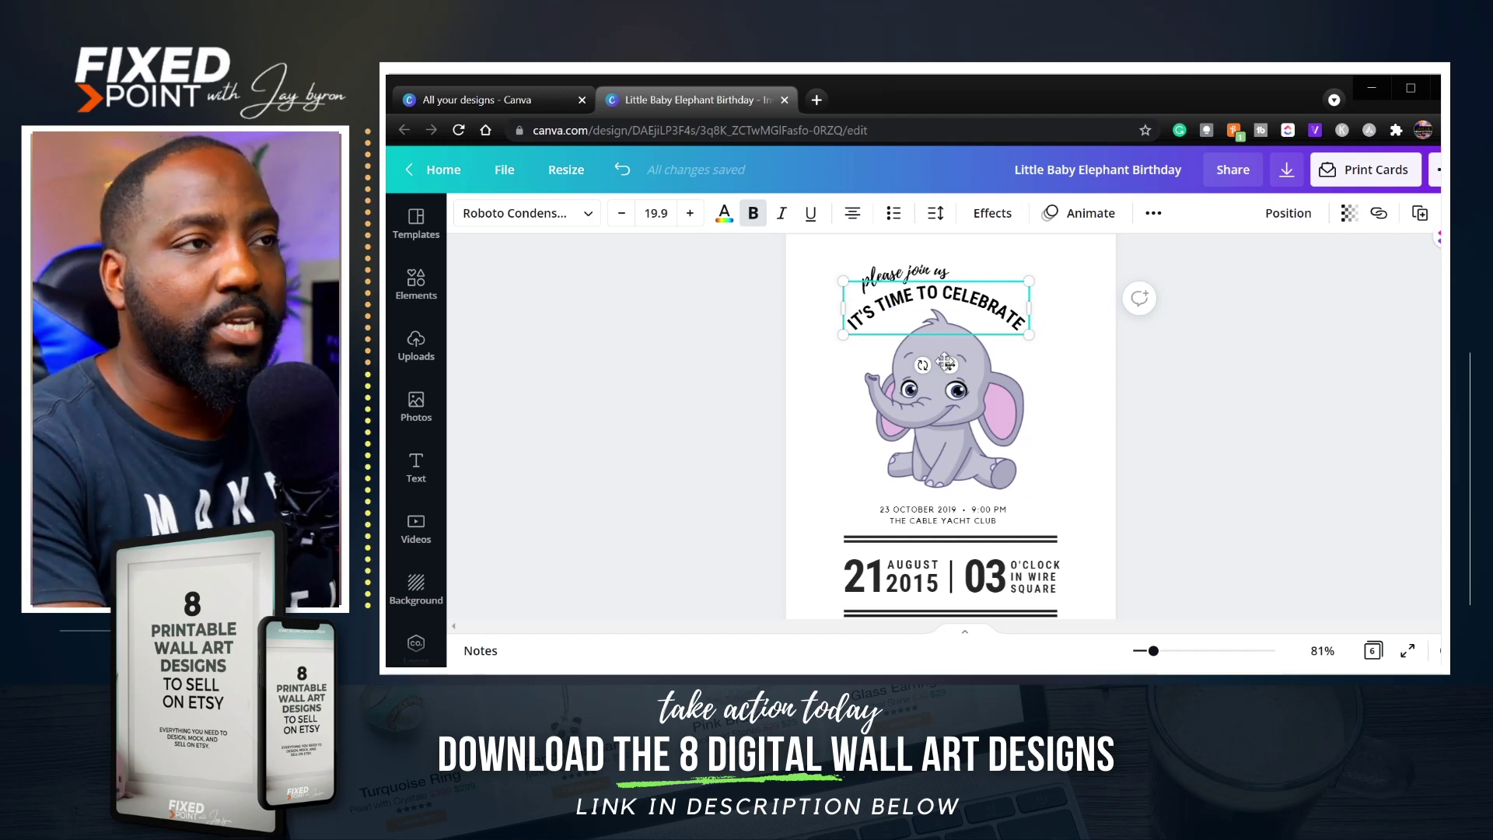
left_click(976, 353)
left_click(917, 293)
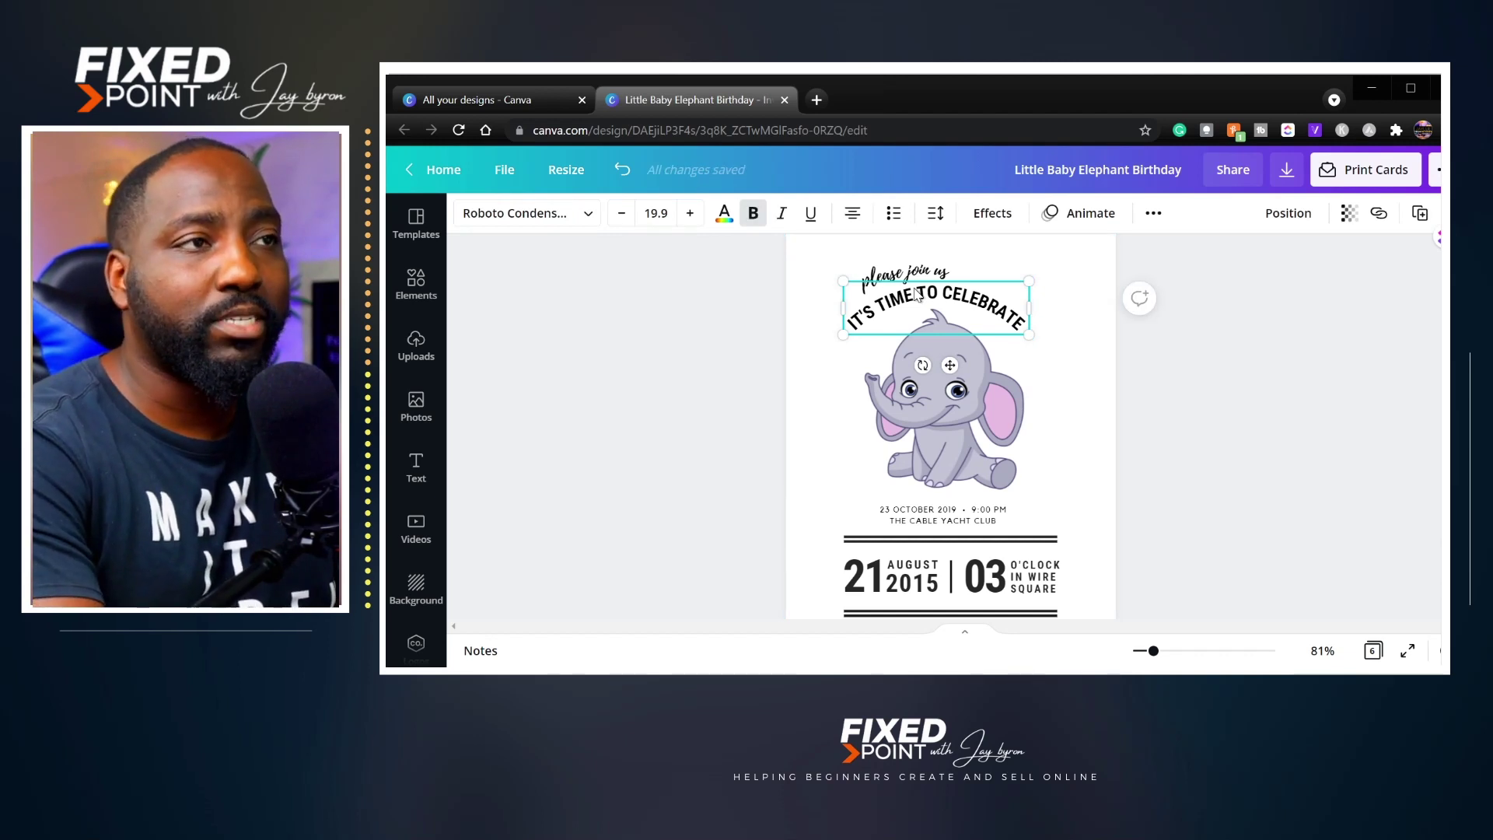
left_click(1043, 463)
left_click(970, 519)
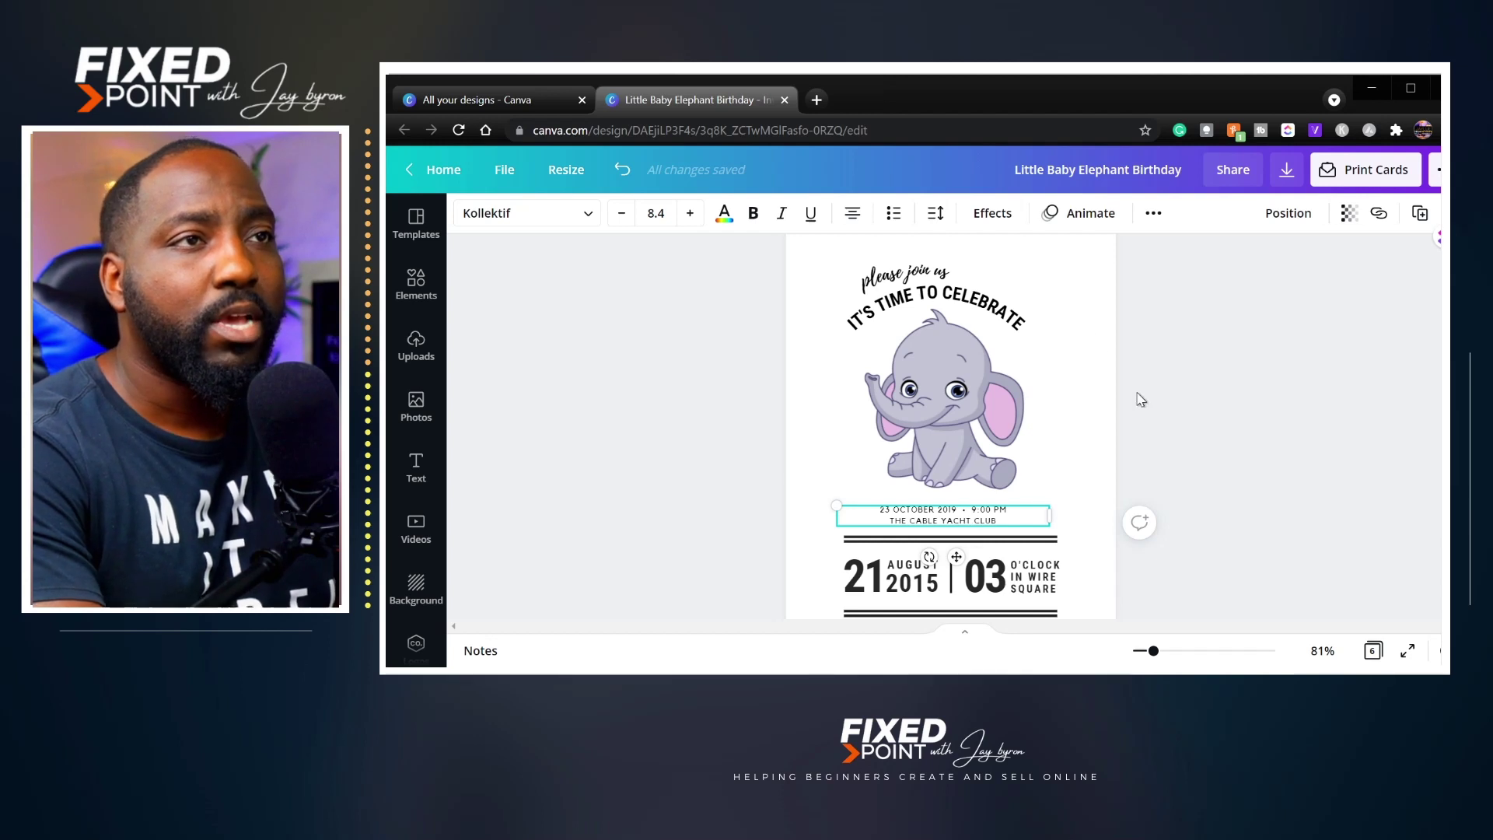
- Curve the date and venue line with a Curve value of about 6, then move it up beneath the elephant
left_click(994, 214)
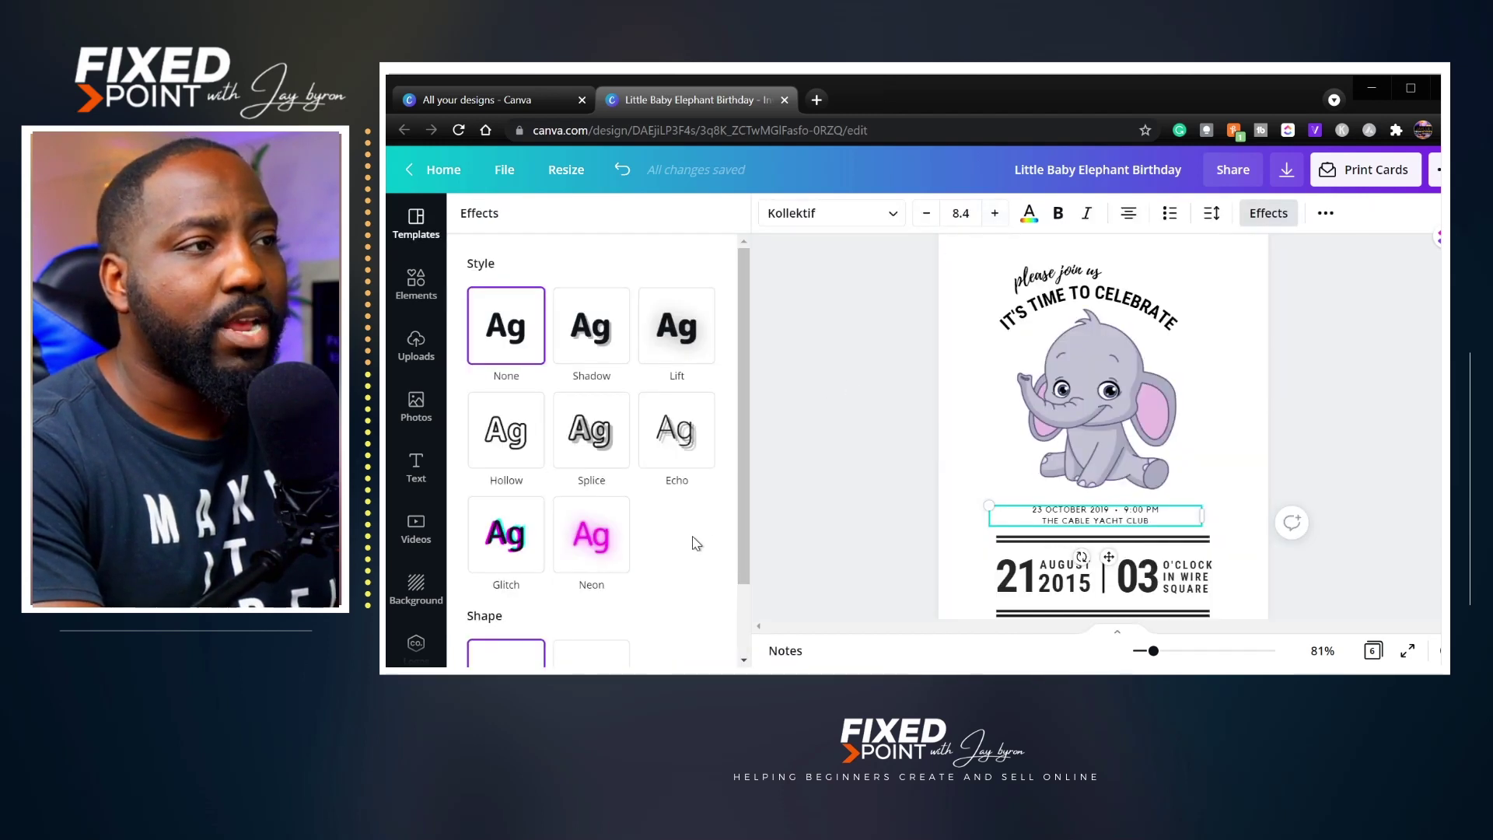
scroll(607, 420, "down", 1)
left_click(615, 595)
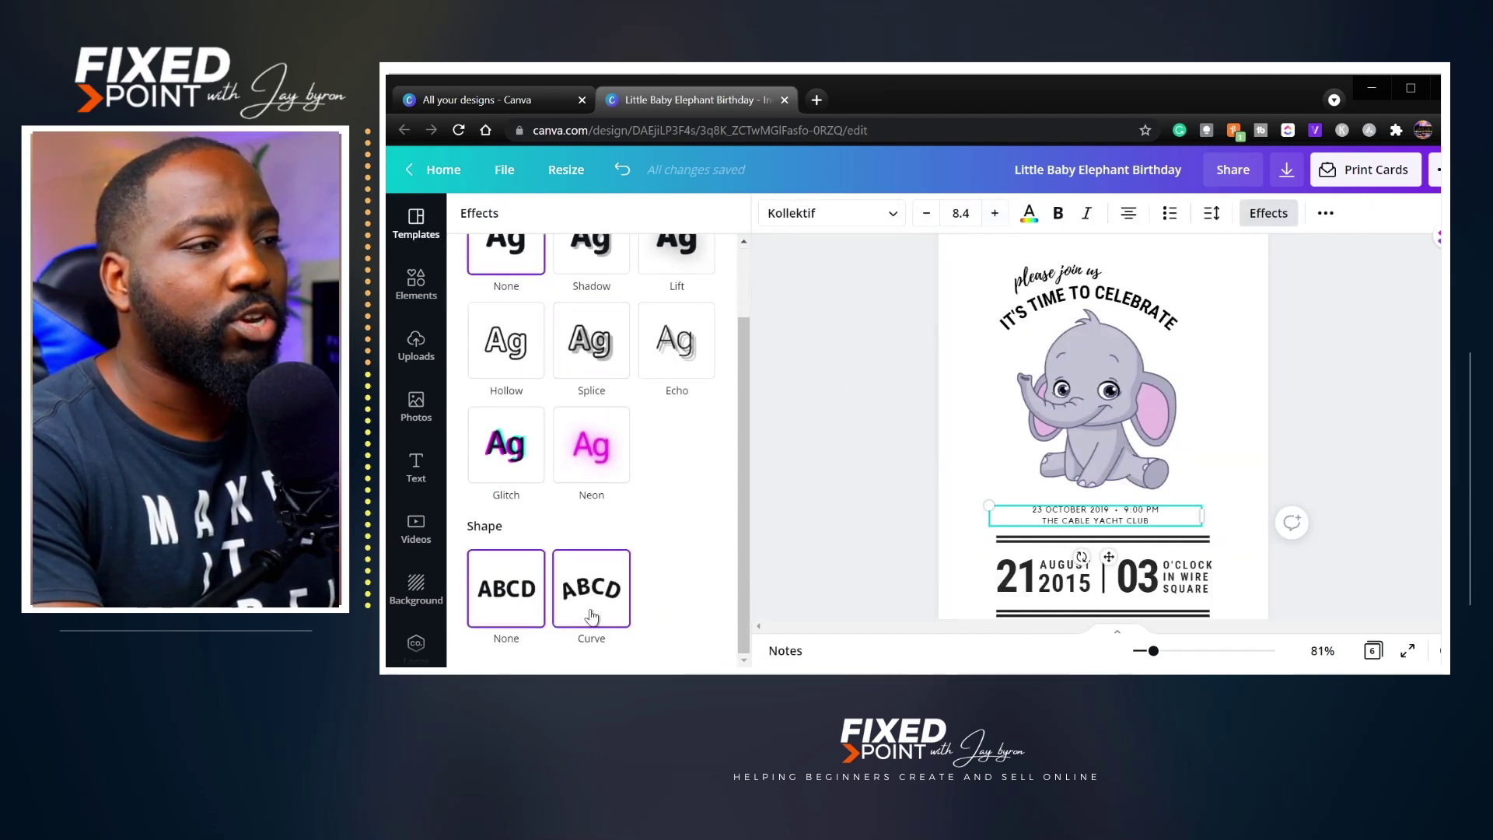
scroll(656, 603, "down", 1)
left_click_drag(646, 642, 598, 633)
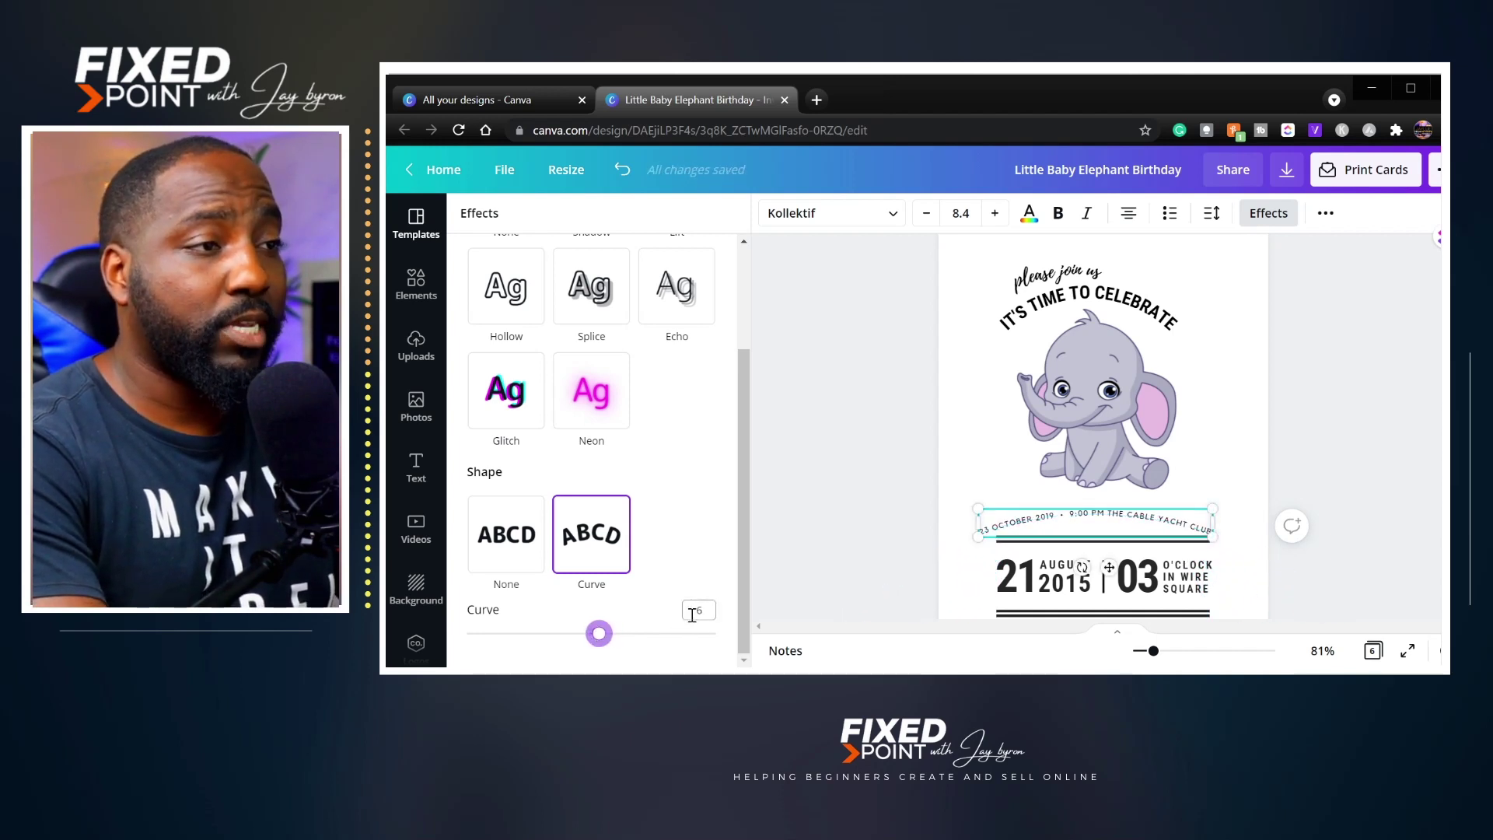
mouse_move(598, 634)
left_mouse_down()
mouse_move(620, 639)
mouse_move(596, 634)
left_mouse_up()
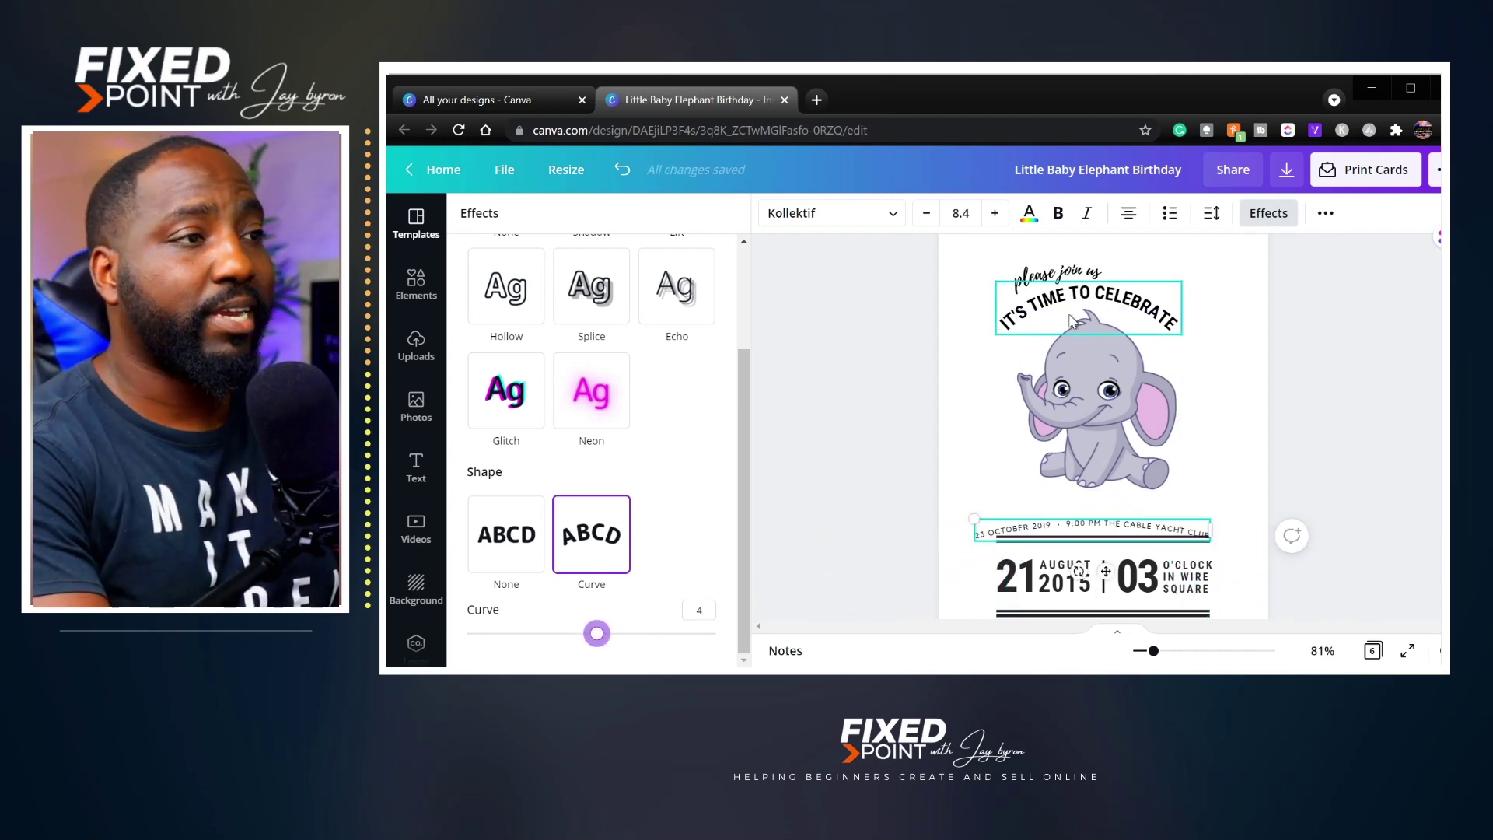
left_click_drag(597, 647, 599, 643)
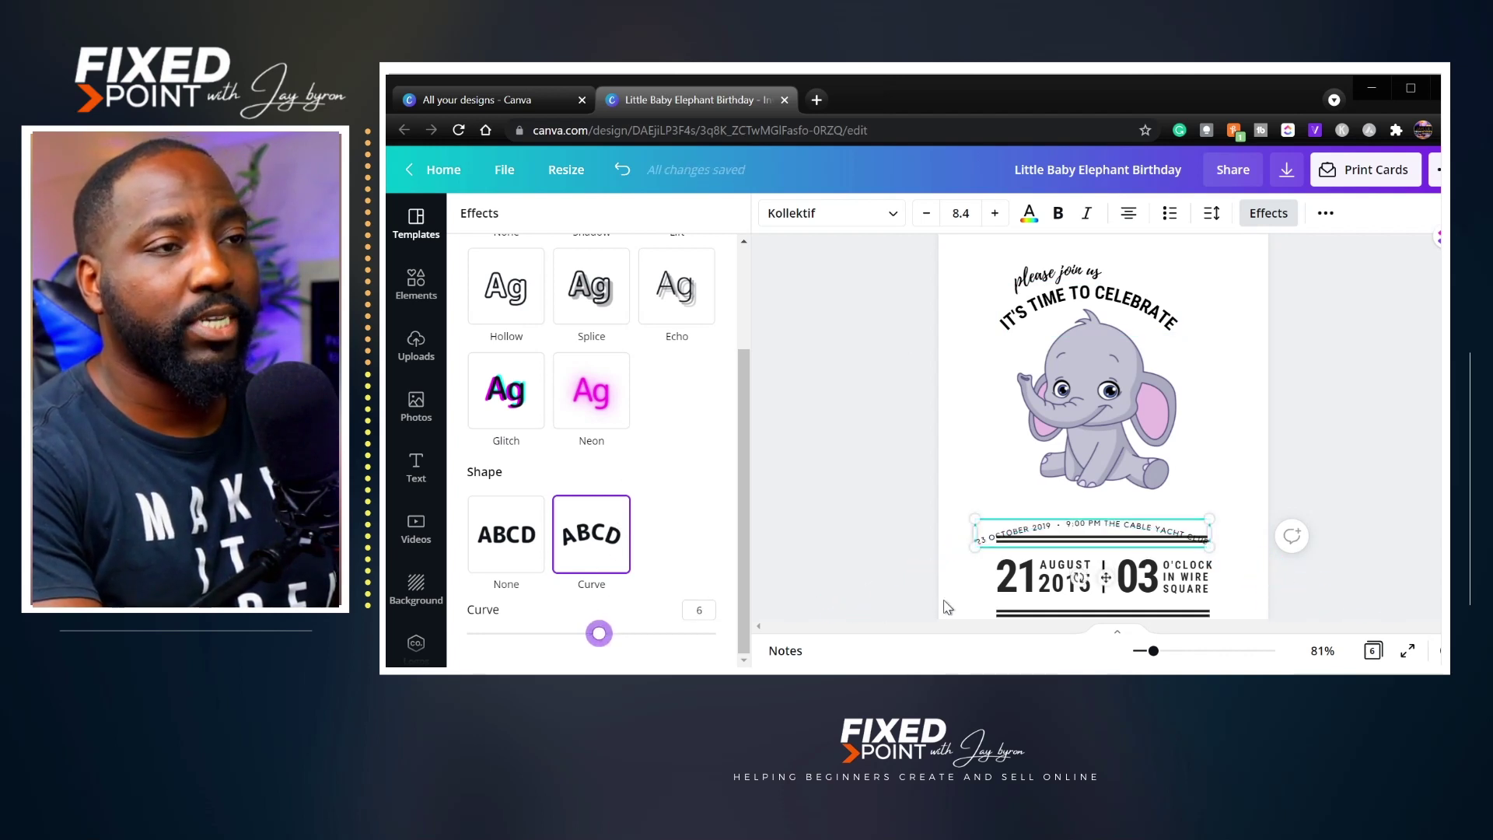
left_click_drag(1112, 529, 1108, 495)
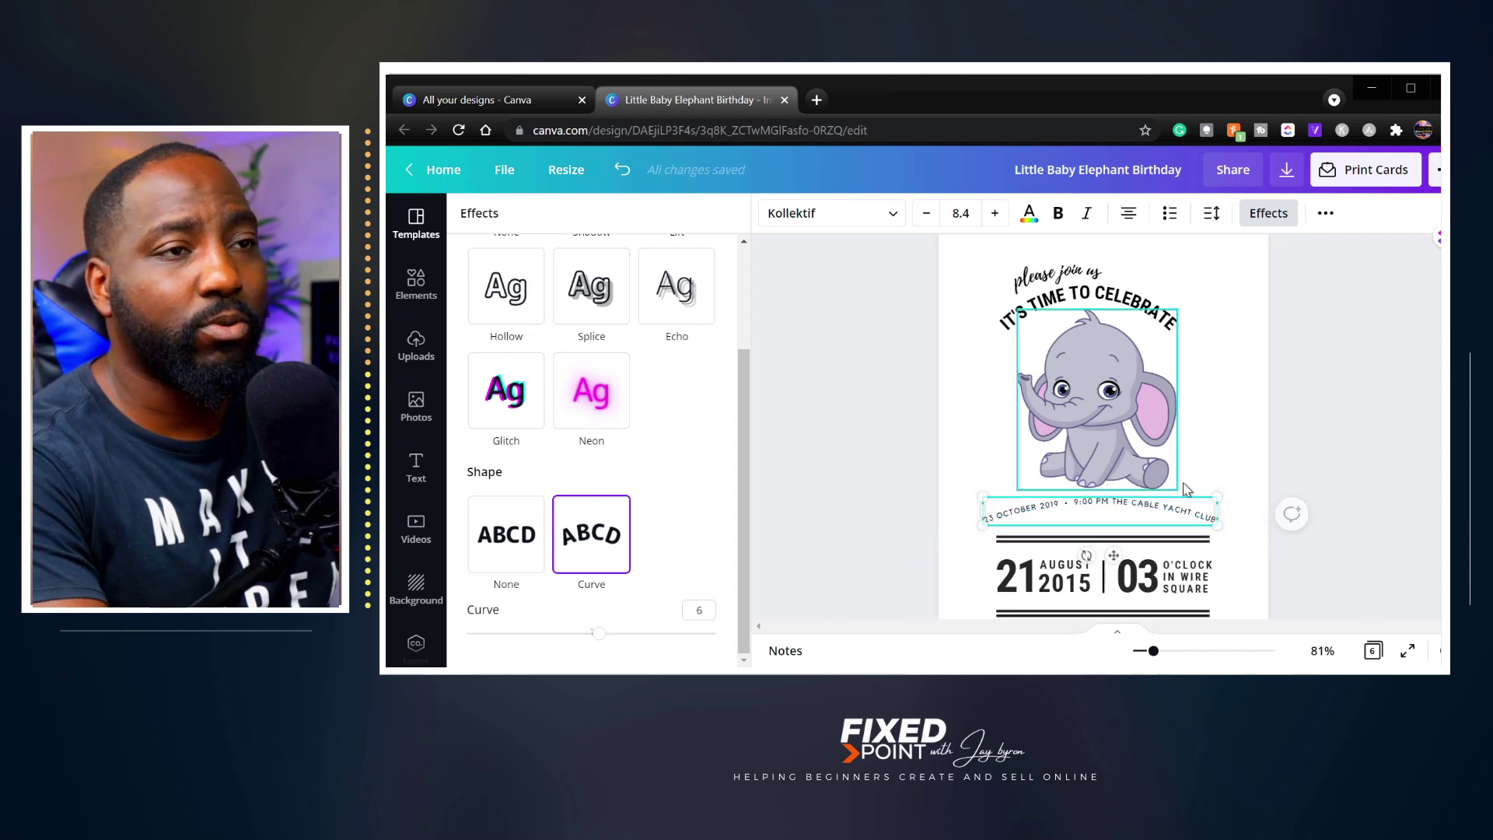
left_click(1254, 451)
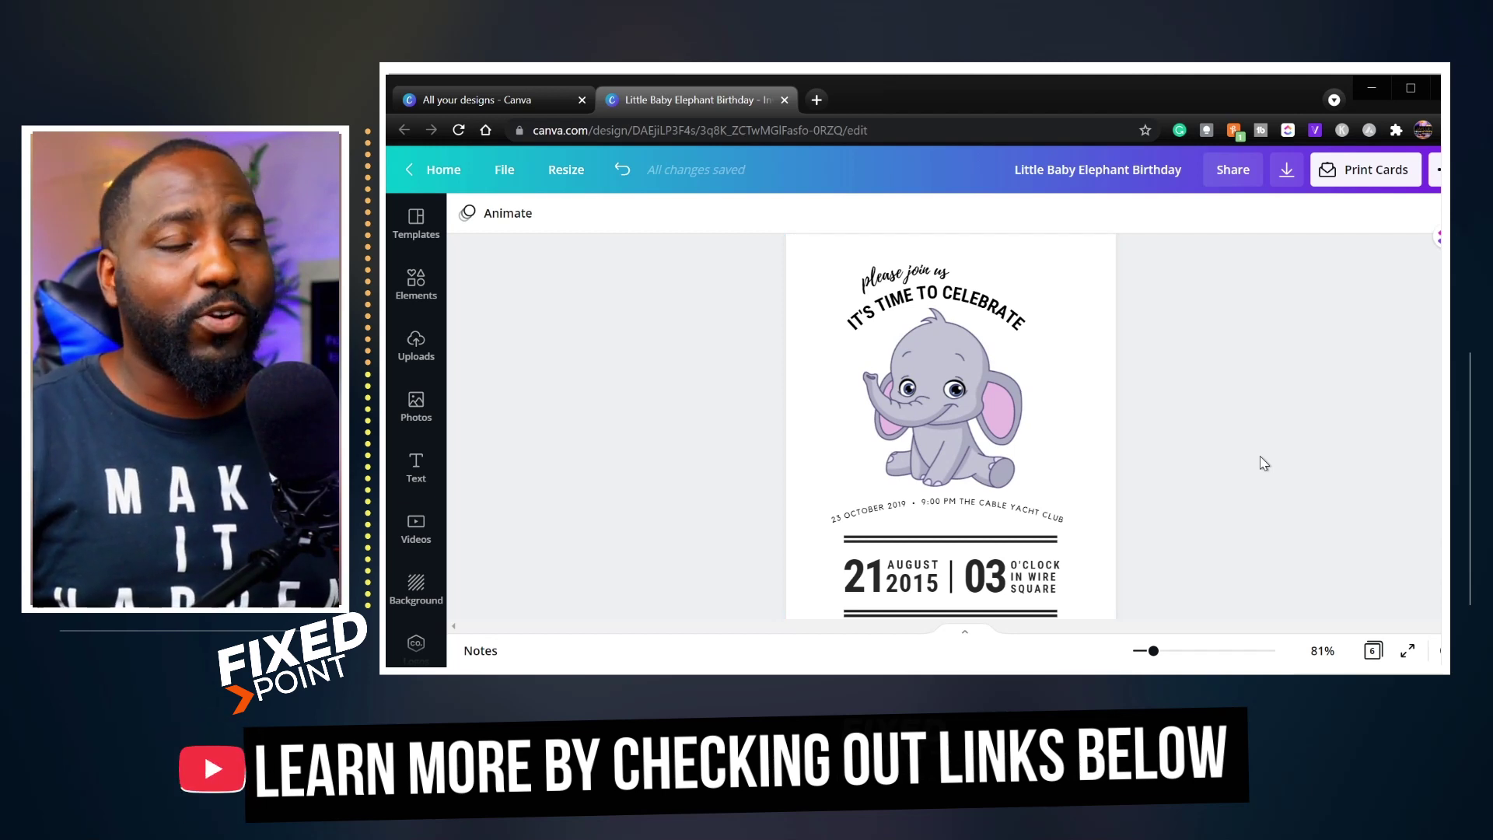
- Try a Shadow on 'please join us', then switch it to Lift with intensity 73
left_click(902, 286)
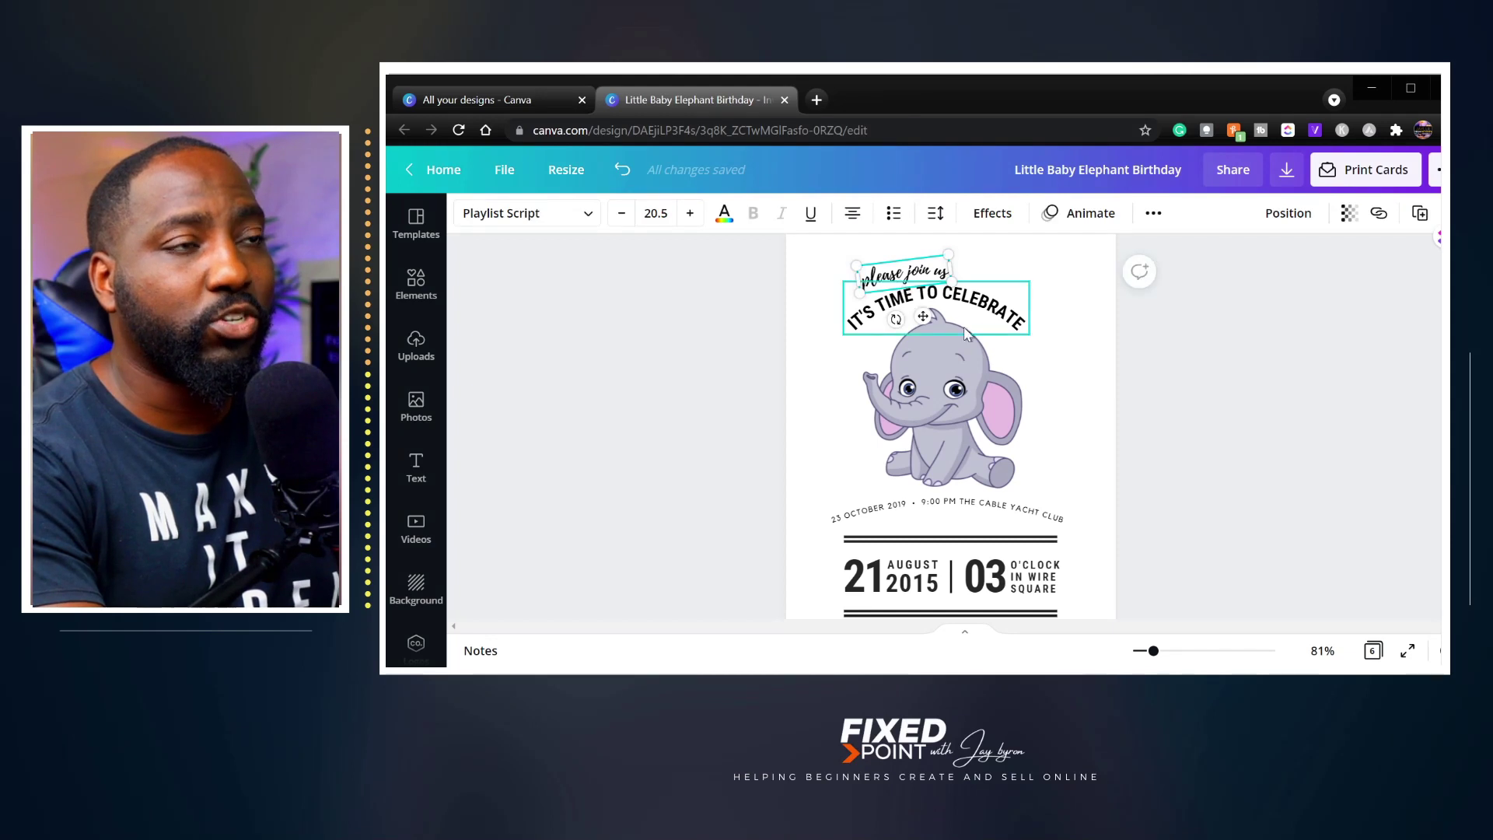
left_click(1067, 359)
left_click(905, 276)
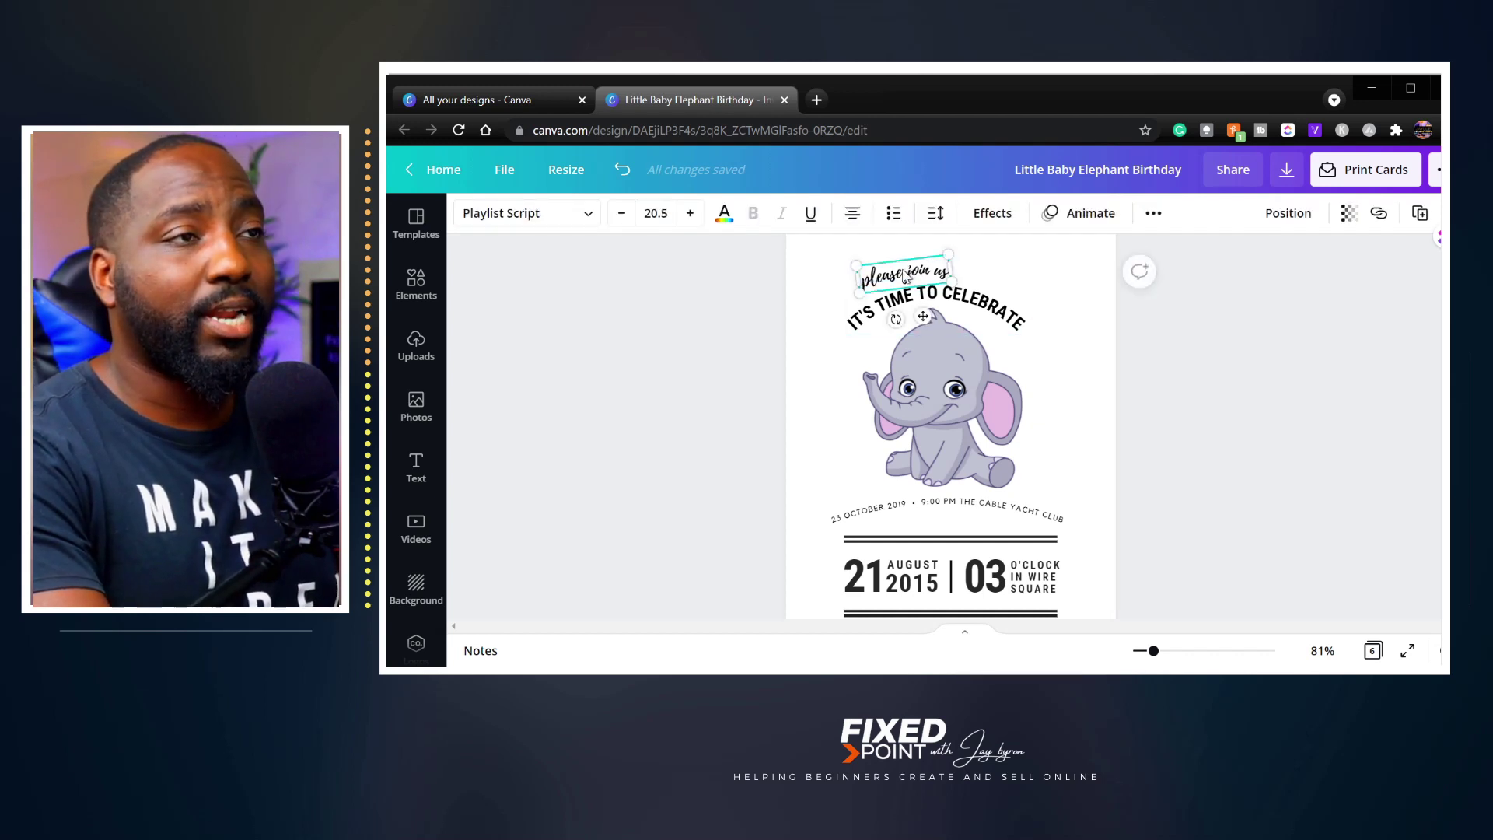
left_click(994, 215)
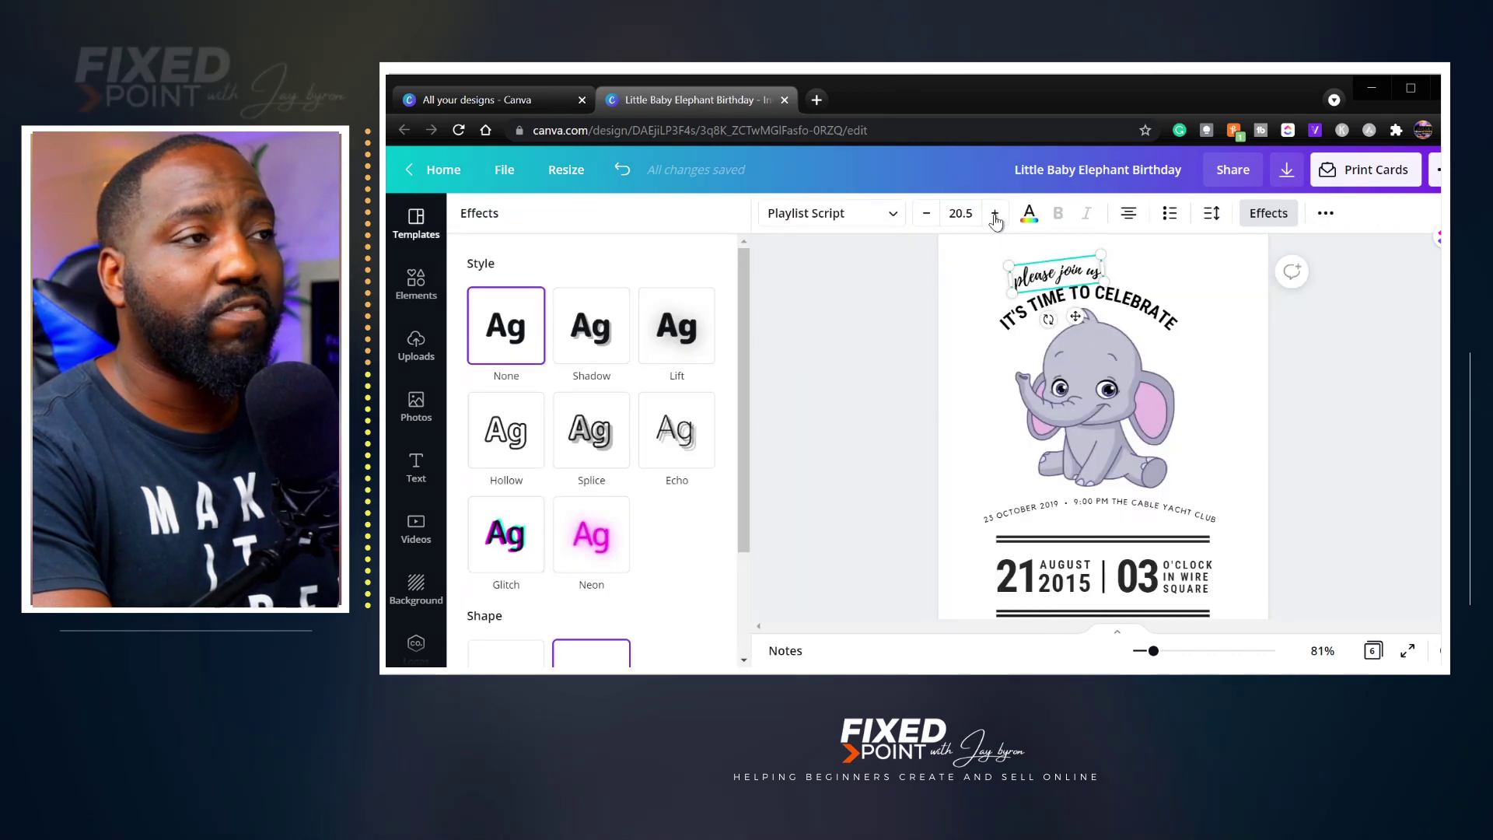
left_click(591, 327)
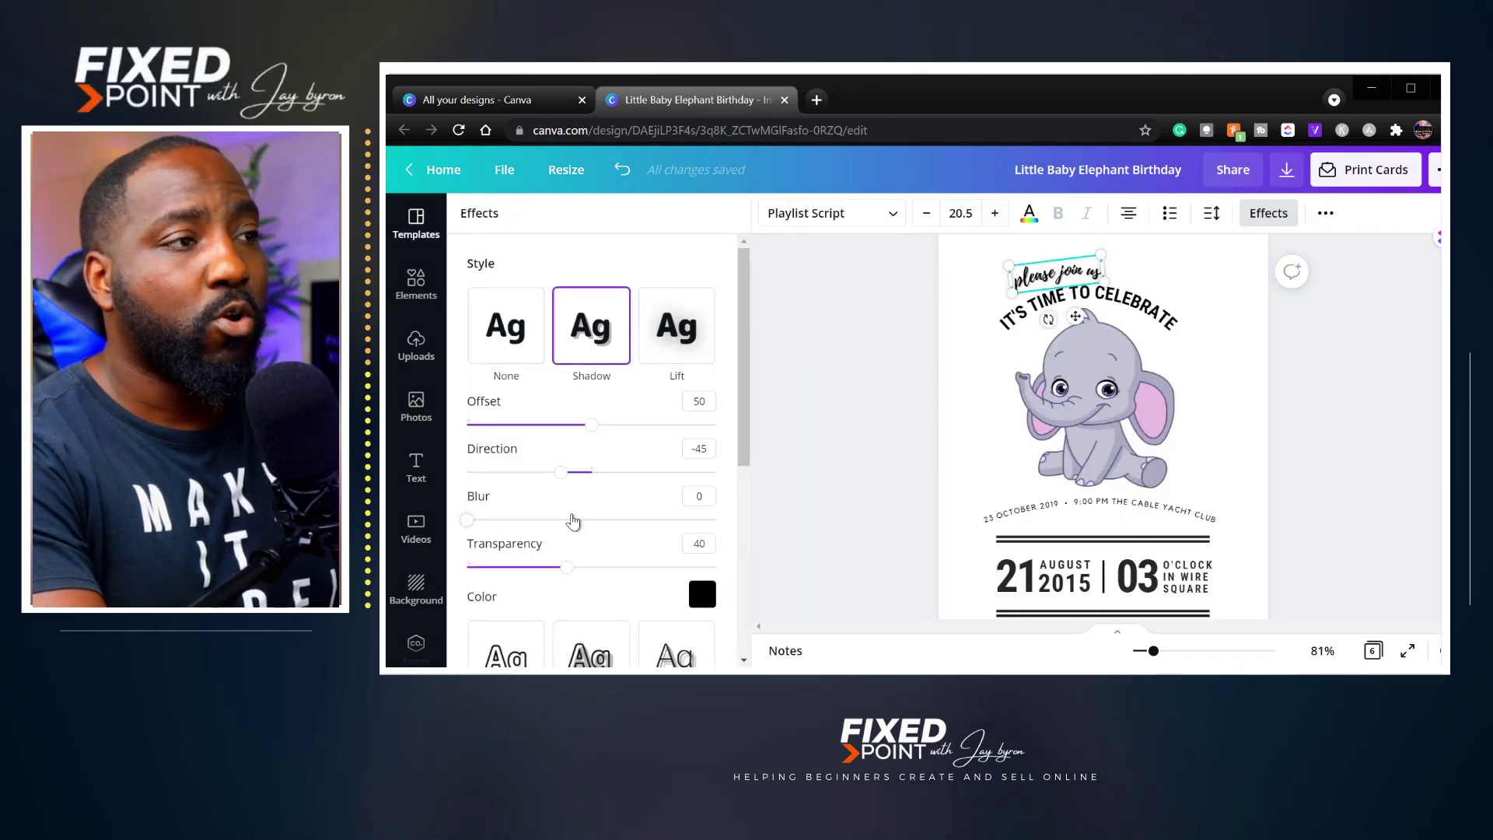
left_click_drag(567, 567, 528, 570)
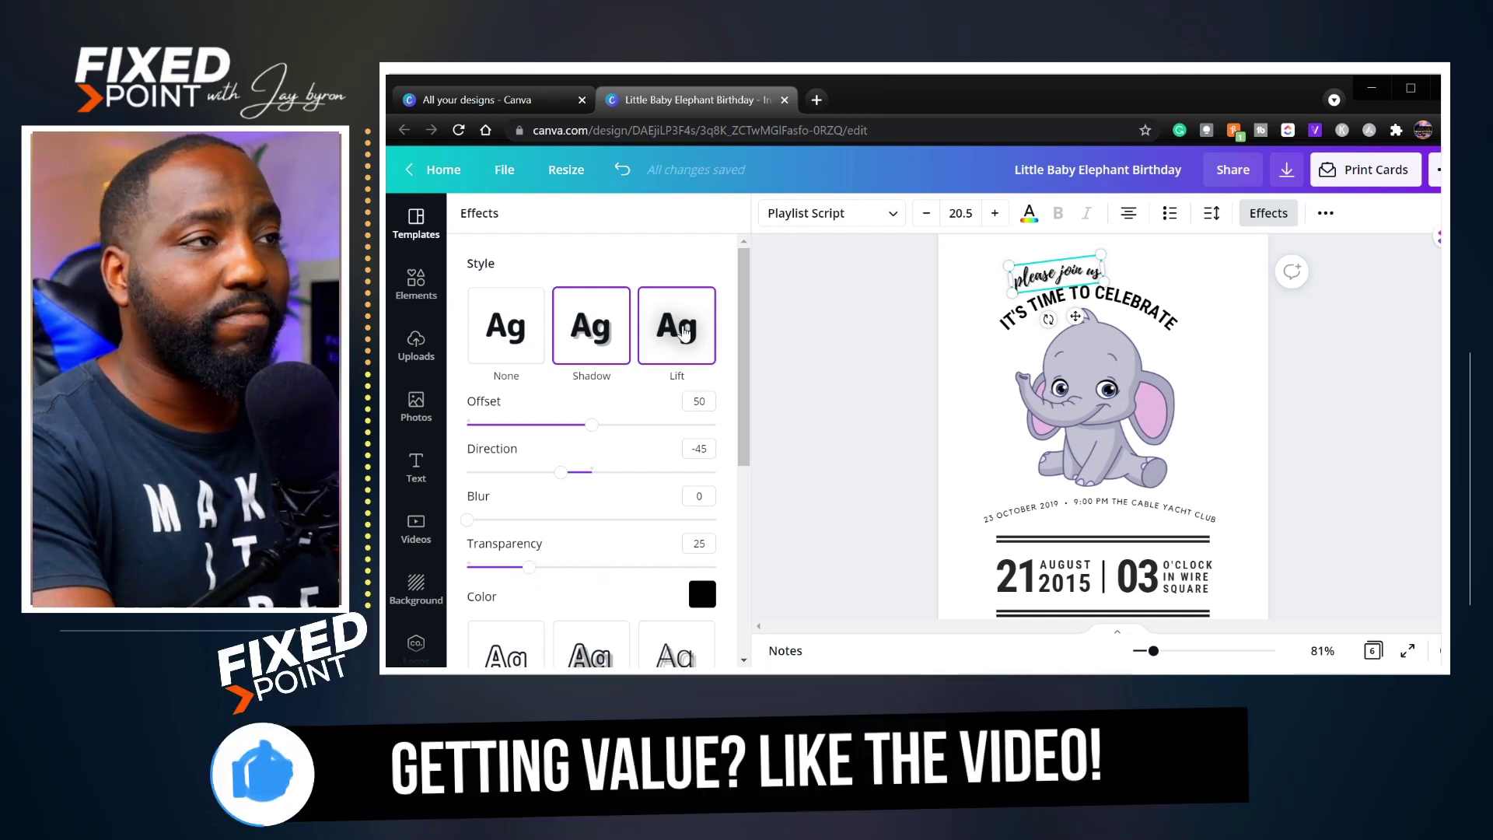
left_click(683, 333)
left_click_drag(595, 428, 650, 428)
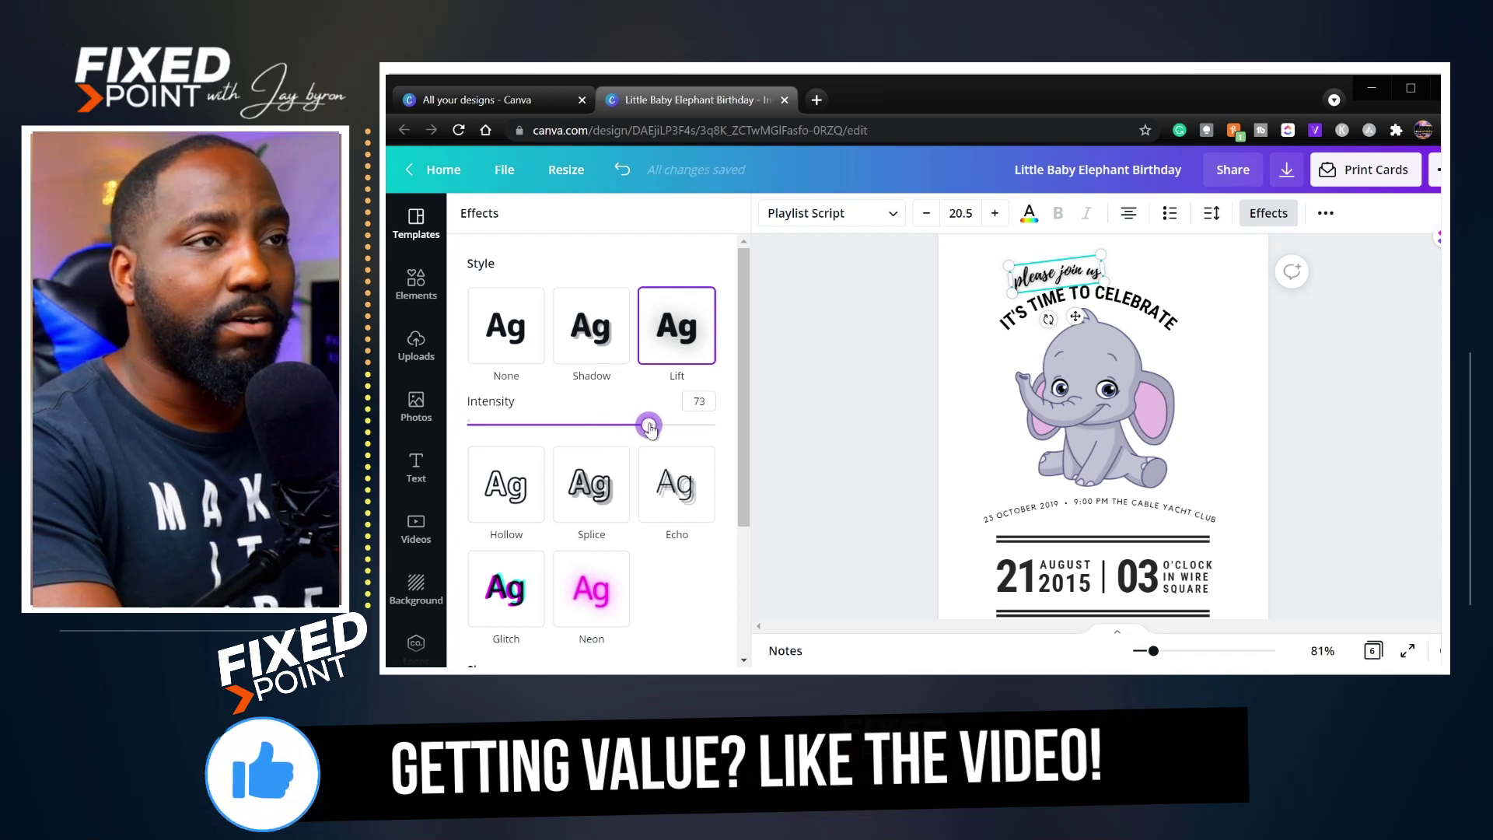
left_click(1356, 454)
scroll(1356, 455, "down", 4)
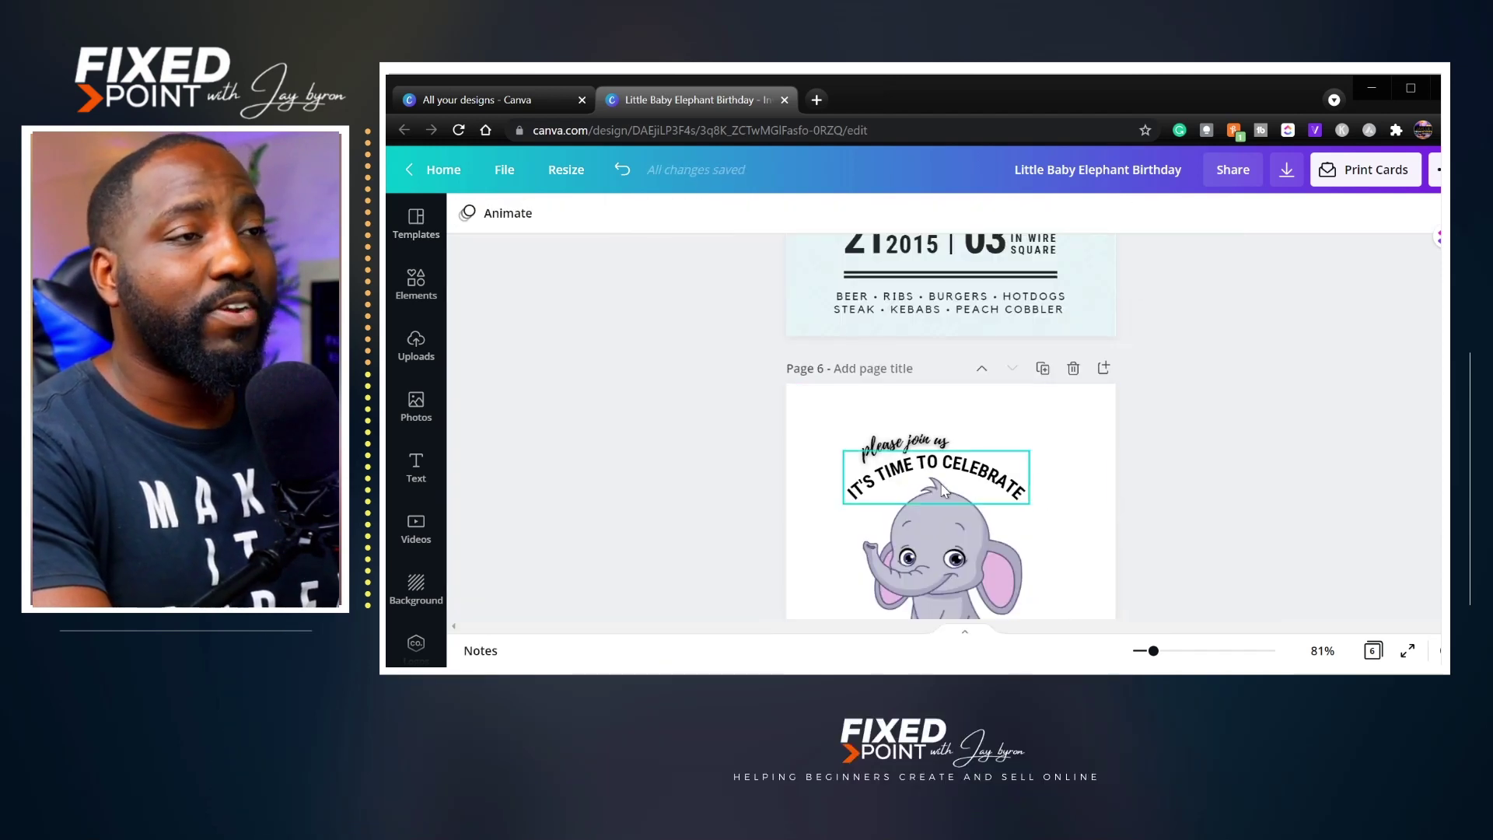
- Enlarge 'please join us' to about 29.8 and reposition it, undoing the stray final move
scroll(960, 488, "down", 1)
left_click(950, 370)
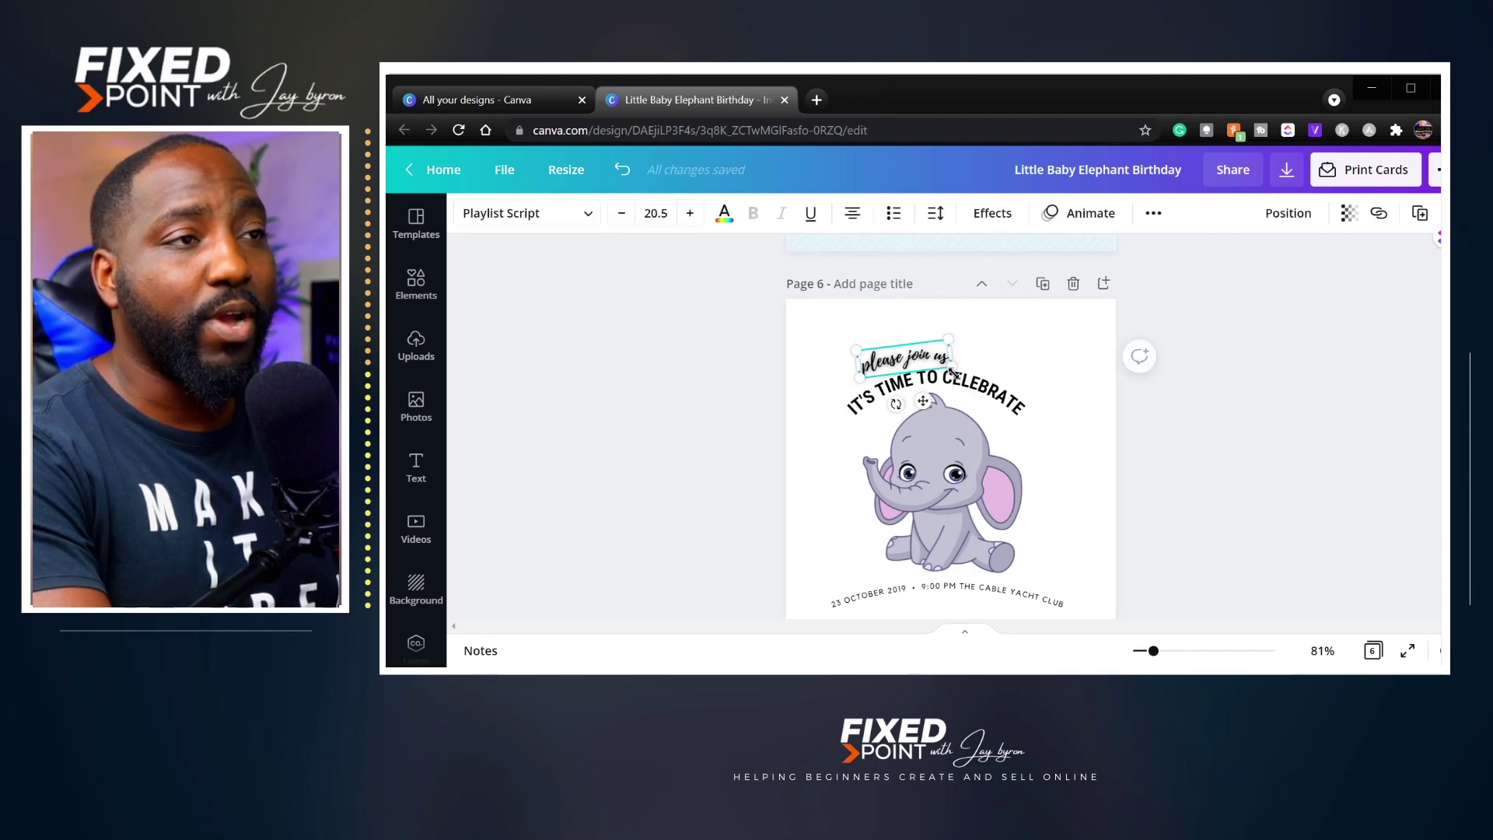
left_click_drag(951, 372, 984, 389)
left_click(1091, 356)
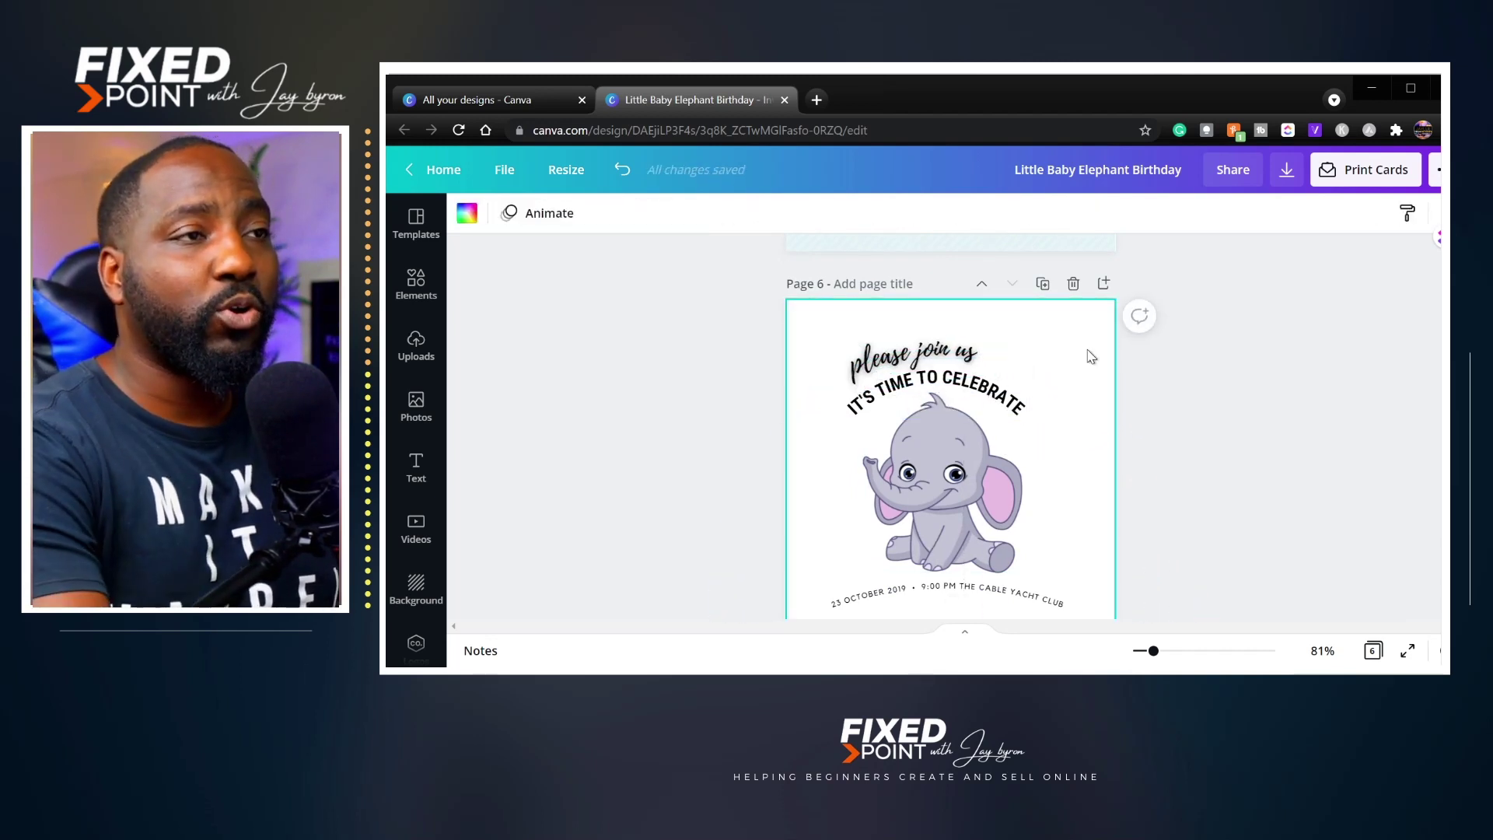
mouse_move(914, 359)
left_mouse_down()
mouse_move(1046, 514)
mouse_move(905, 389)
mouse_move(904, 403)
mouse_move(929, 342)
left_mouse_up()
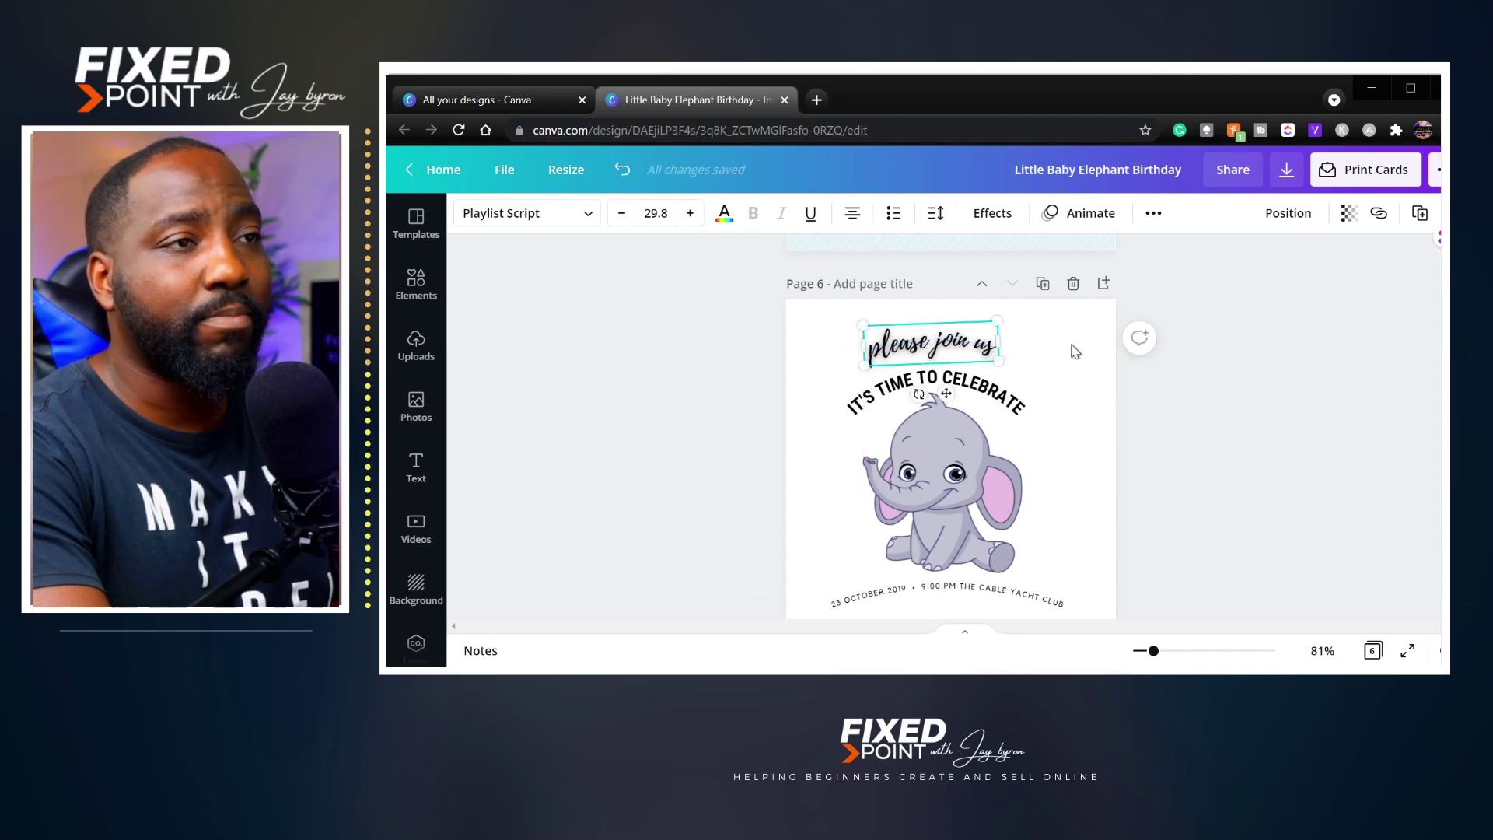
left_click(1092, 359)
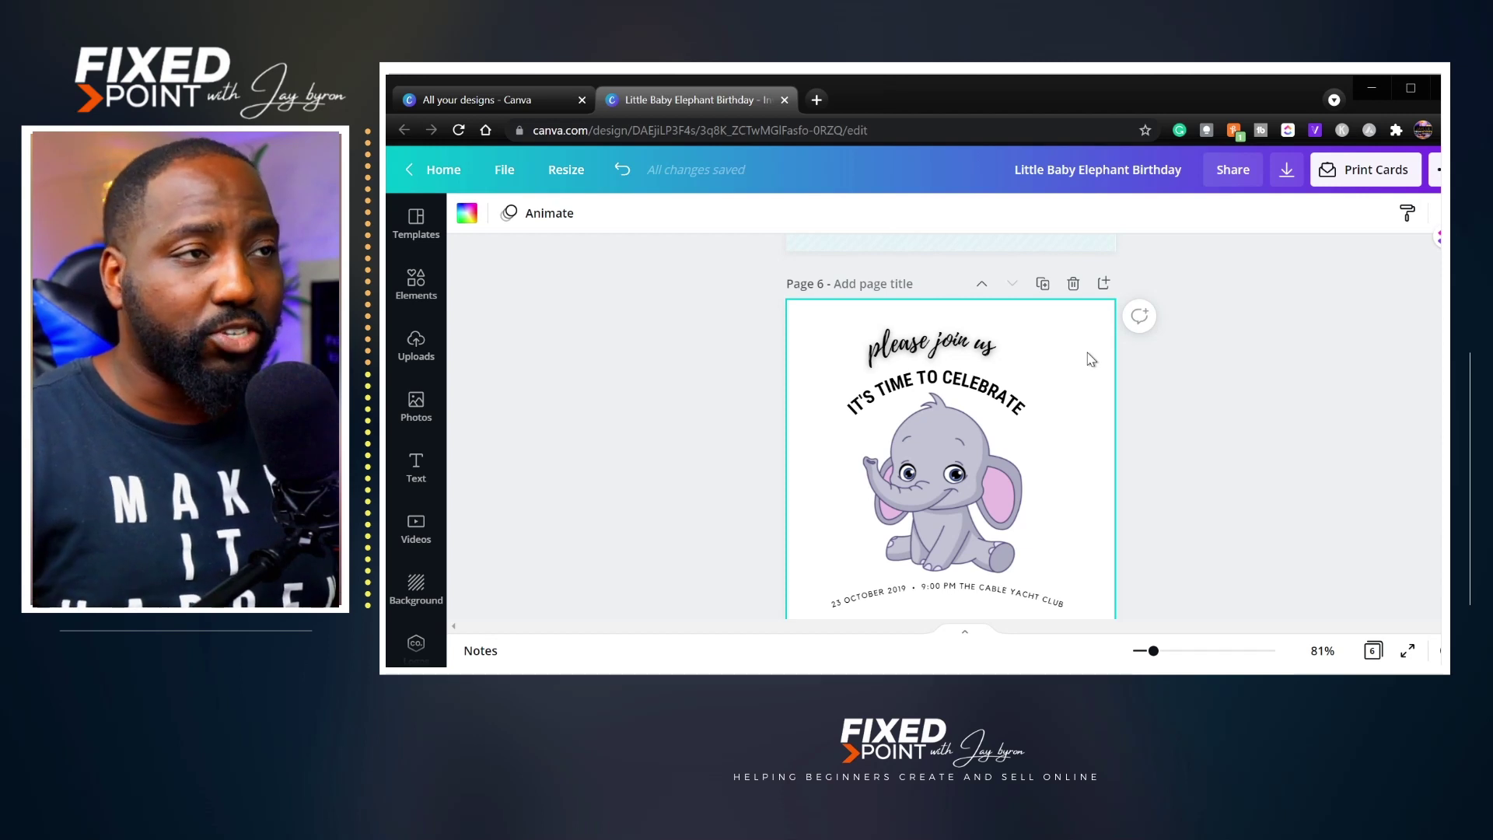
scroll(1239, 420, "down", 1)
key("ctrl+z")
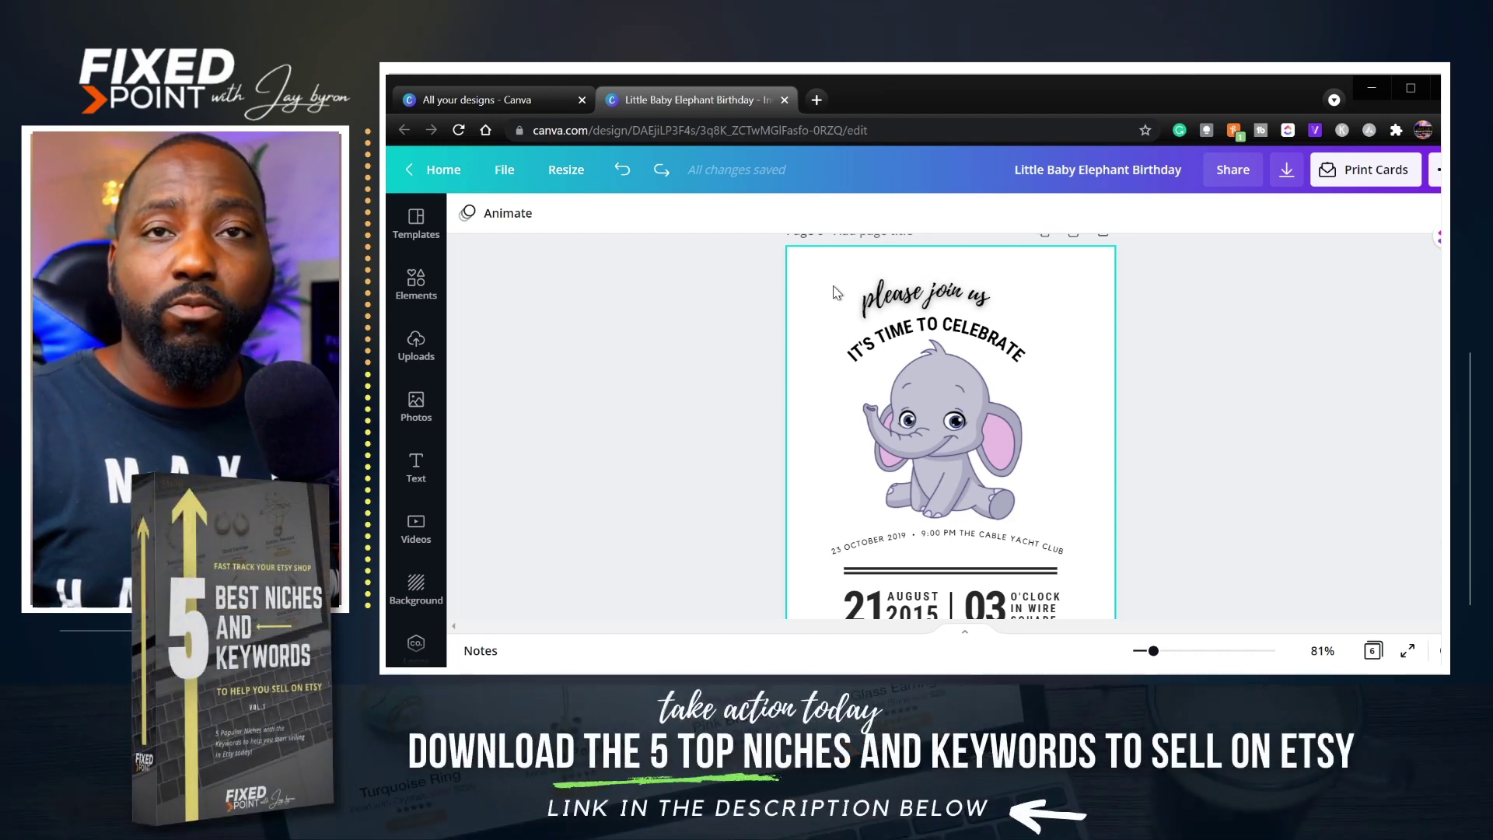
- Group the headline texts with the elephant and resize the group
left_click_drag(830, 279, 978, 405)
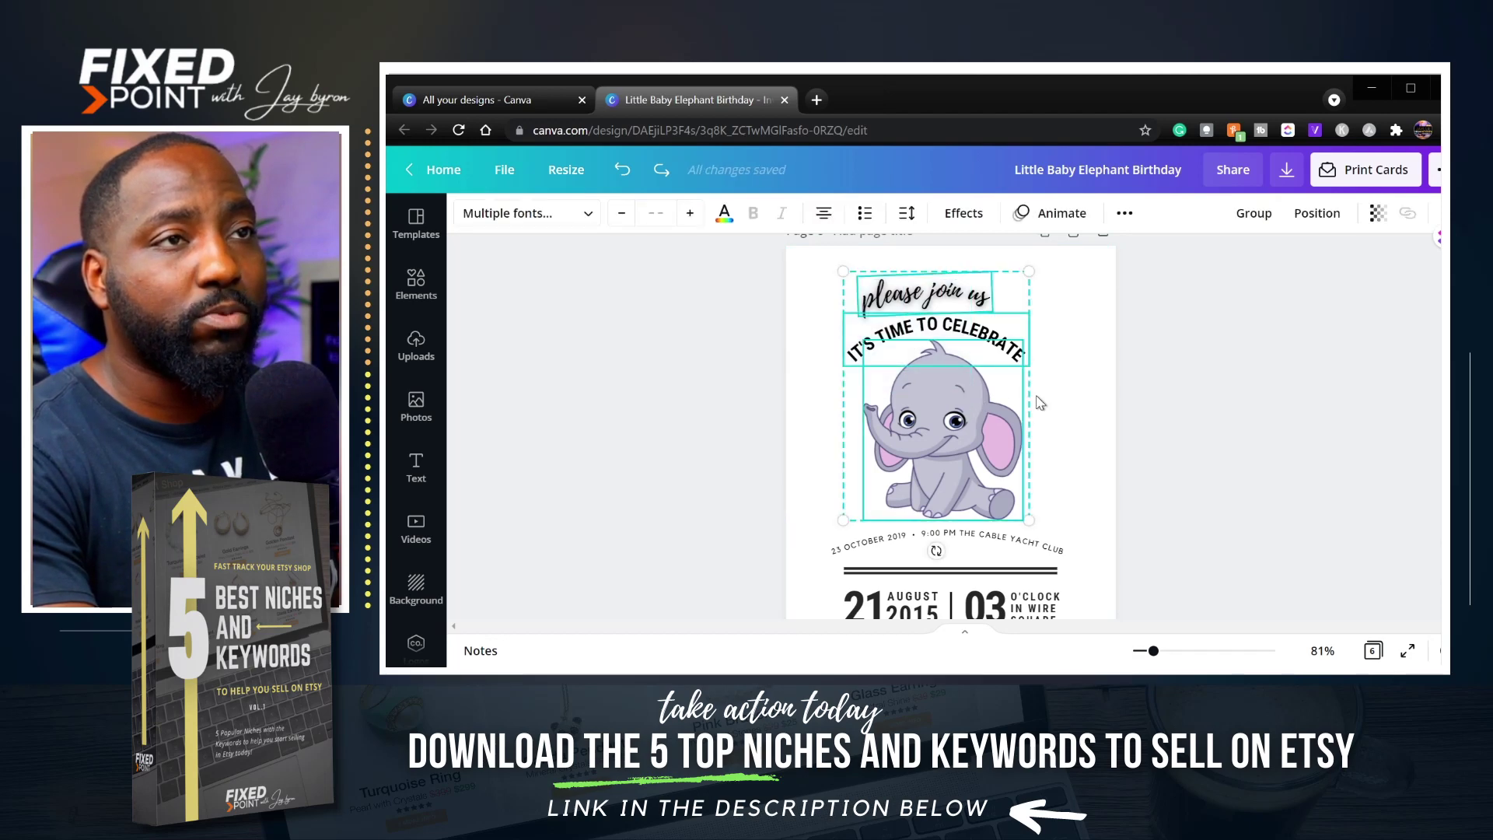
left_click(1263, 219)
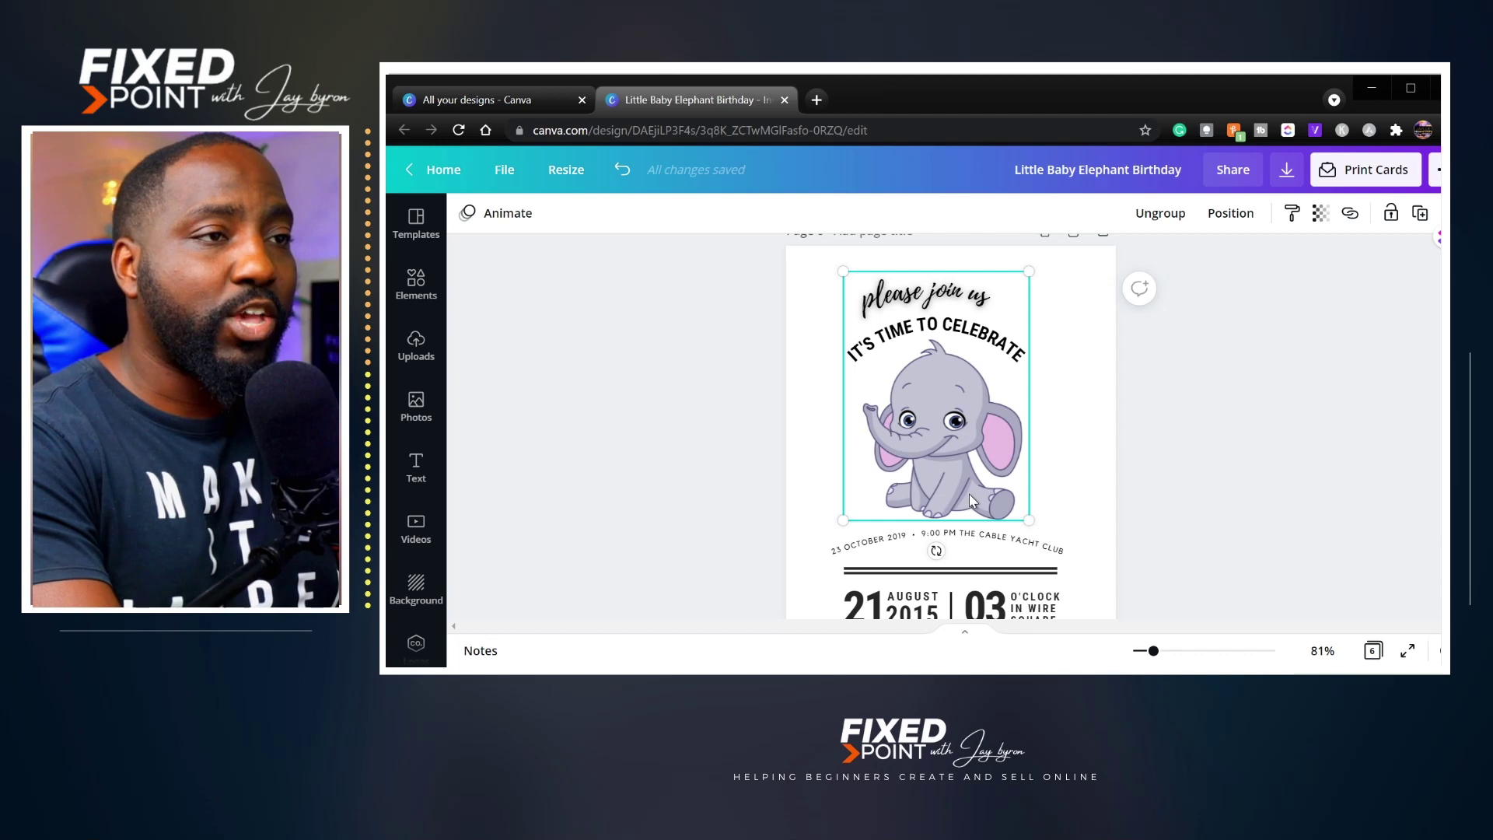
left_click_drag(968, 479, 955, 487)
left_click_drag(1013, 530, 903, 491)
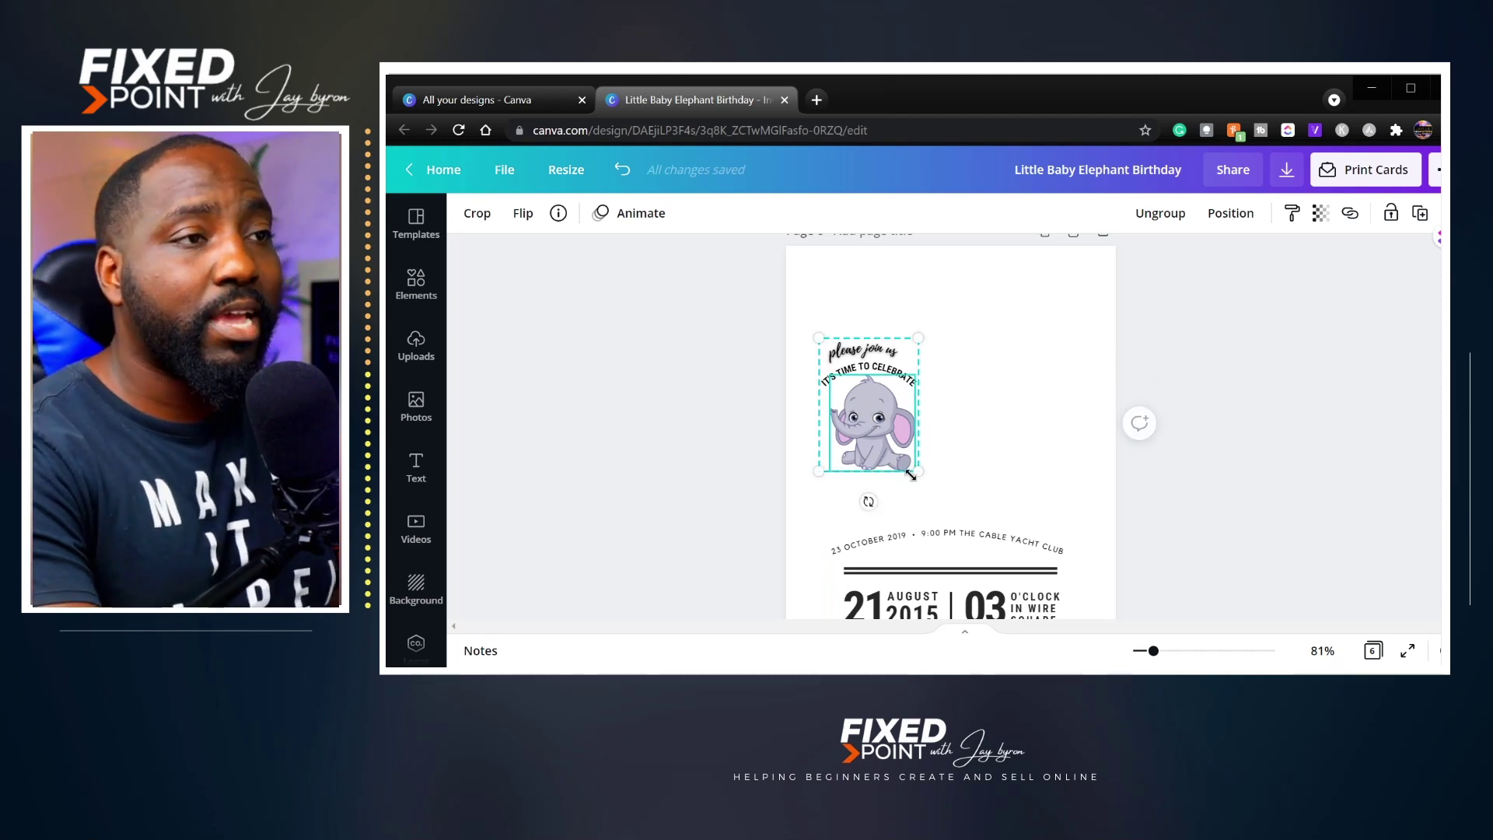
mouse_move(918, 471)
left_mouse_down()
mouse_move(974, 502)
mouse_move(905, 484)
left_mouse_up()
- Tilt the elephant group counter-clockwise, nudge it down, and duplicate it
left_click_drag(865, 546, 937, 575)
left_click_drag(875, 461, 877, 470)
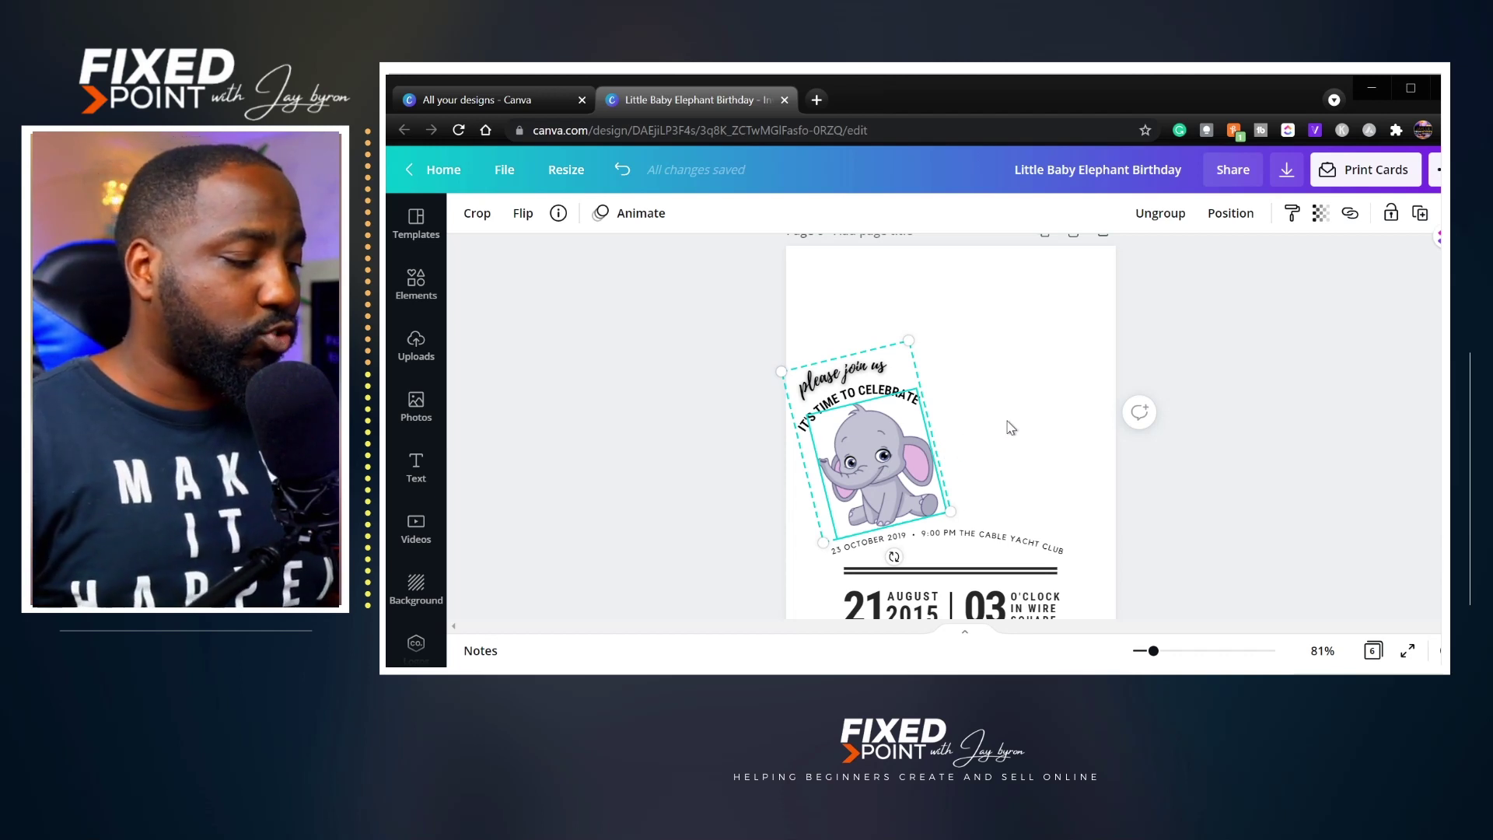
key("ctrl+d")
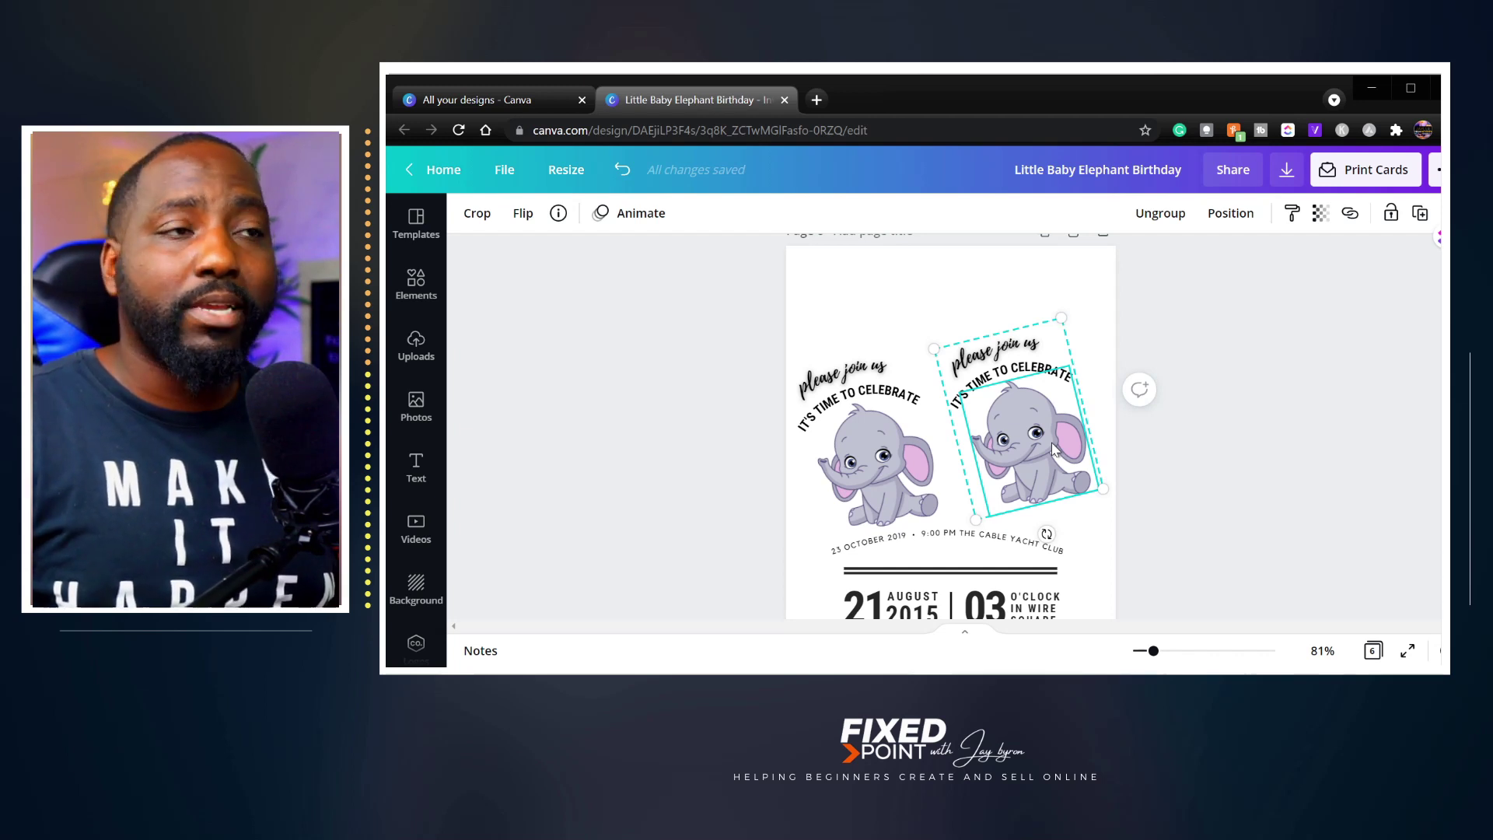
- Rotate the copied group upright, enlarge it, and move it to the top right
left_click_drag(1047, 533, 1028, 538)
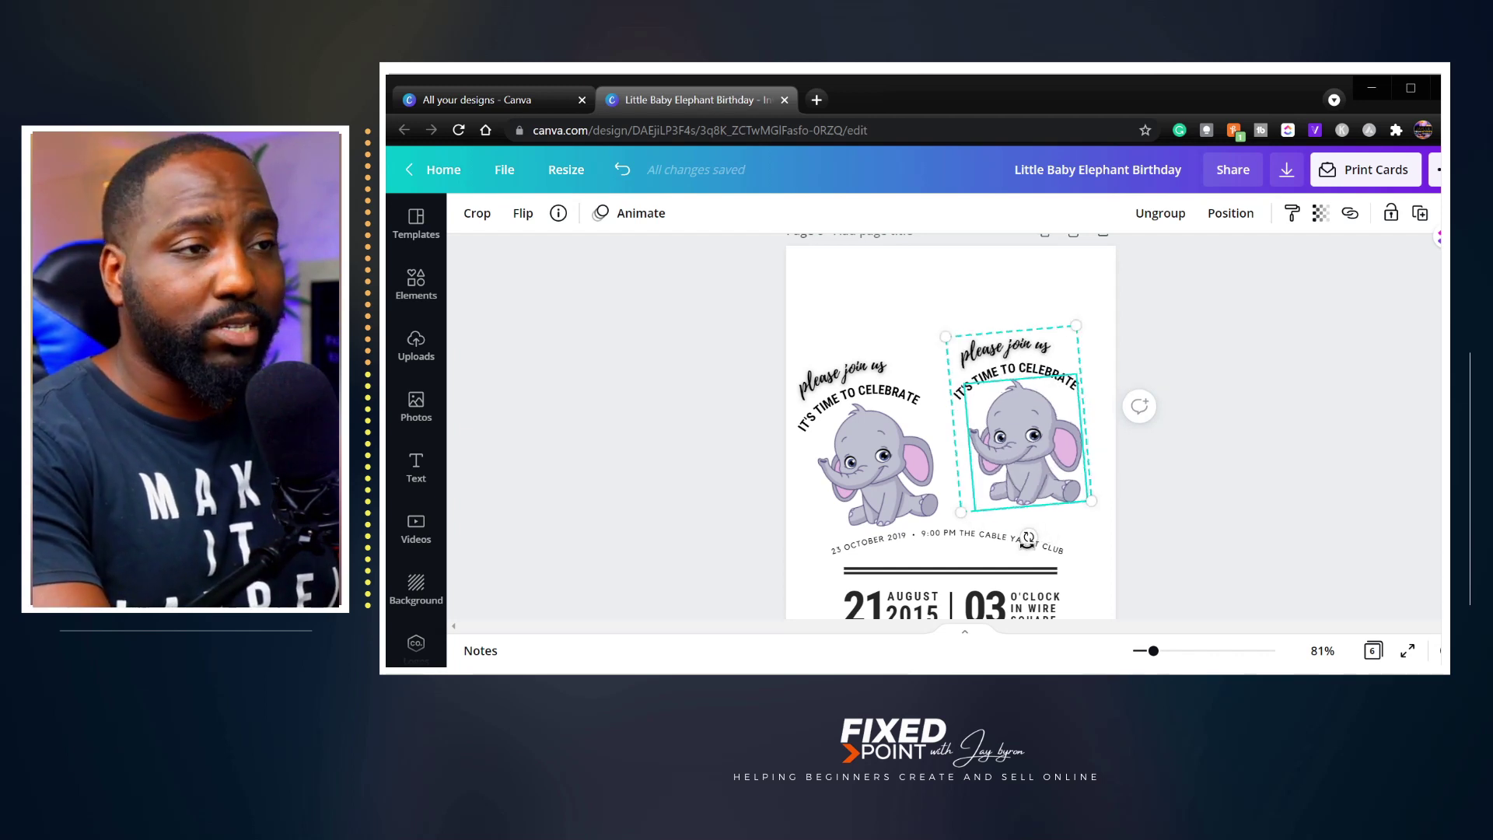
mouse_move(1030, 537)
left_mouse_down()
mouse_move(987, 534)
mouse_move(1006, 536)
left_mouse_up()
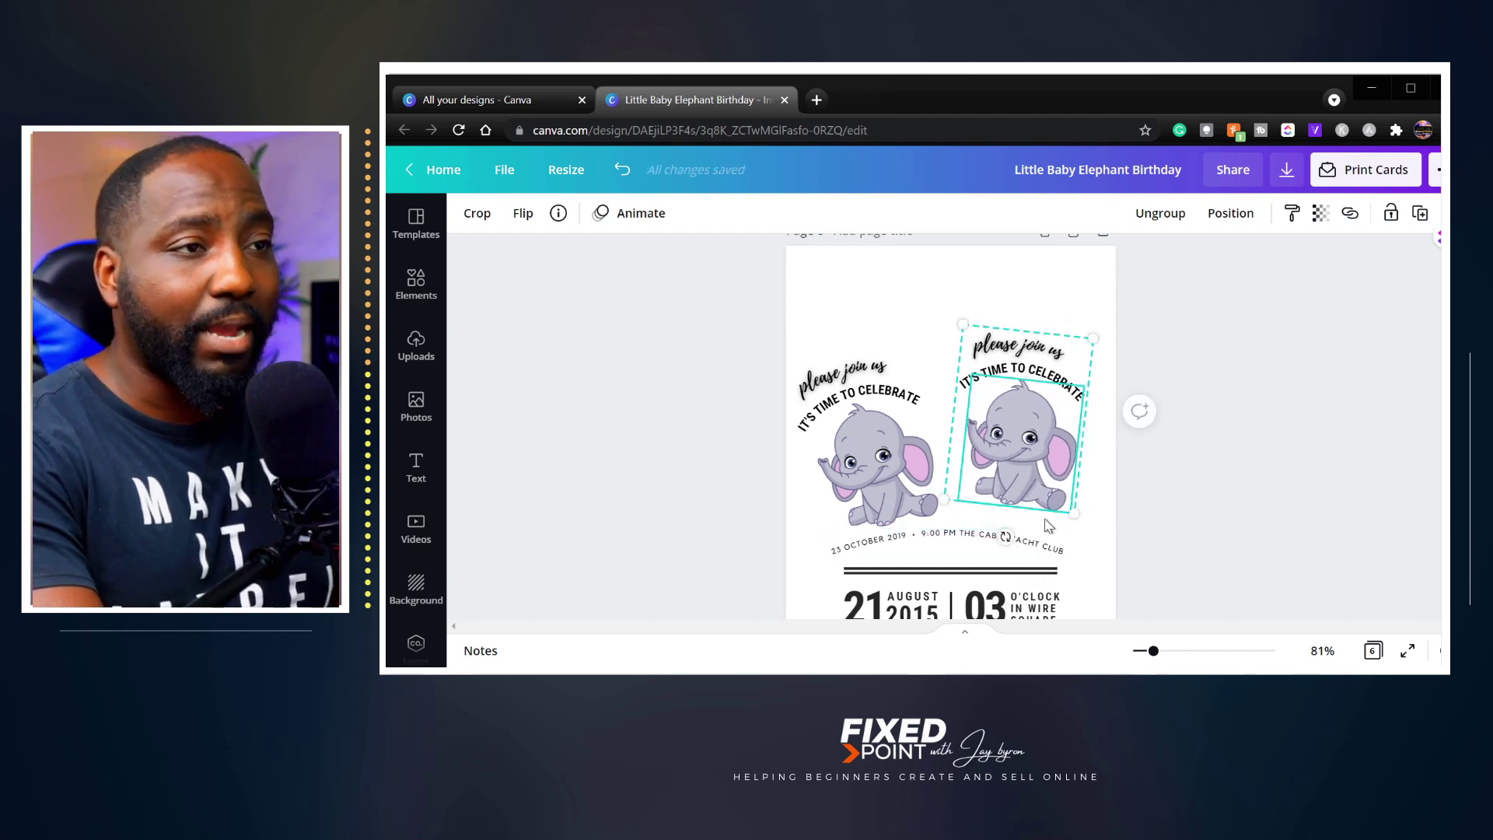
left_click_drag(1006, 538, 1151, 618)
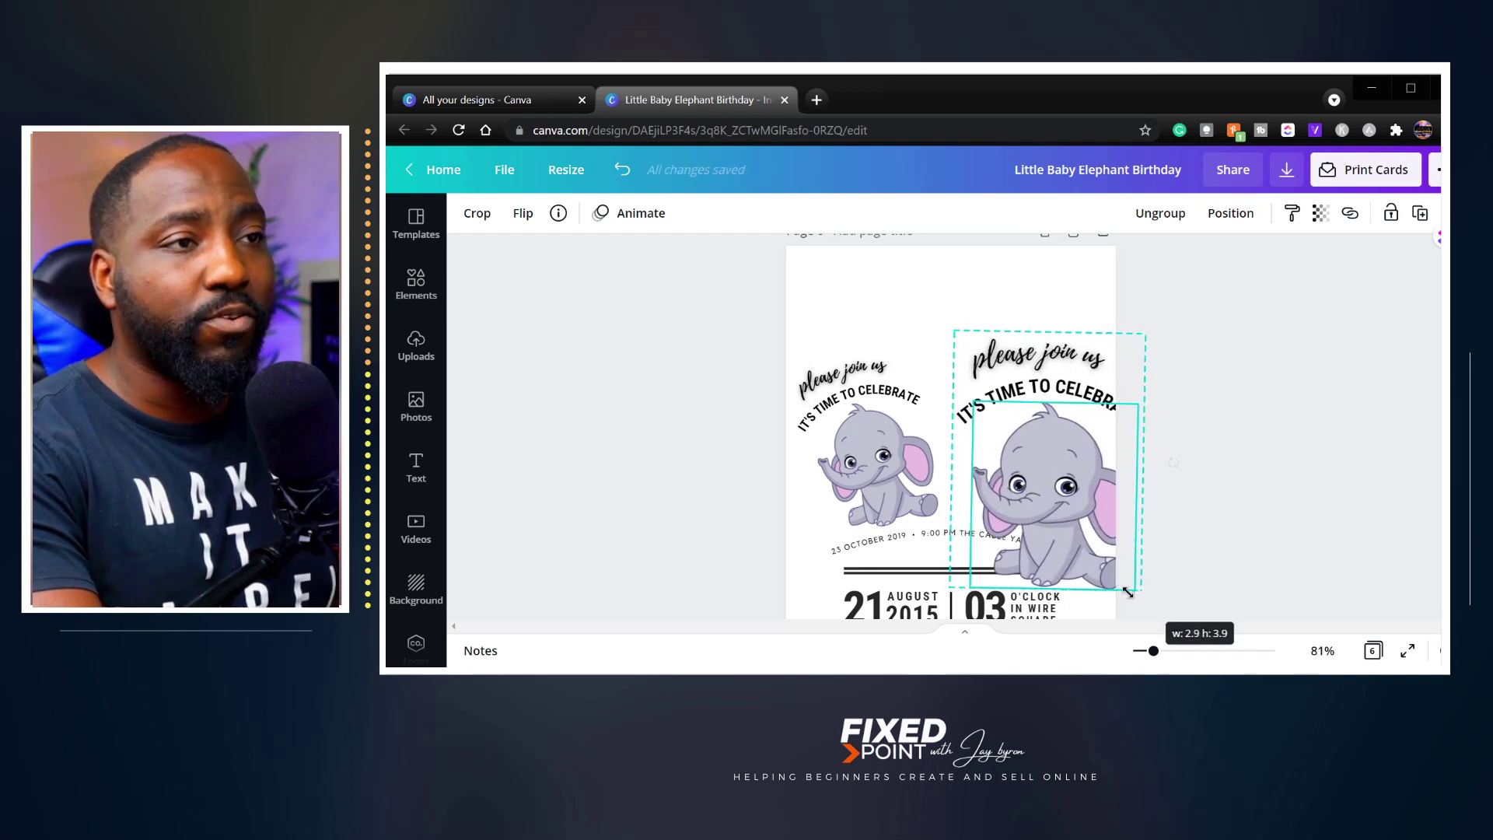
left_click_drag(1044, 493, 1006, 408)
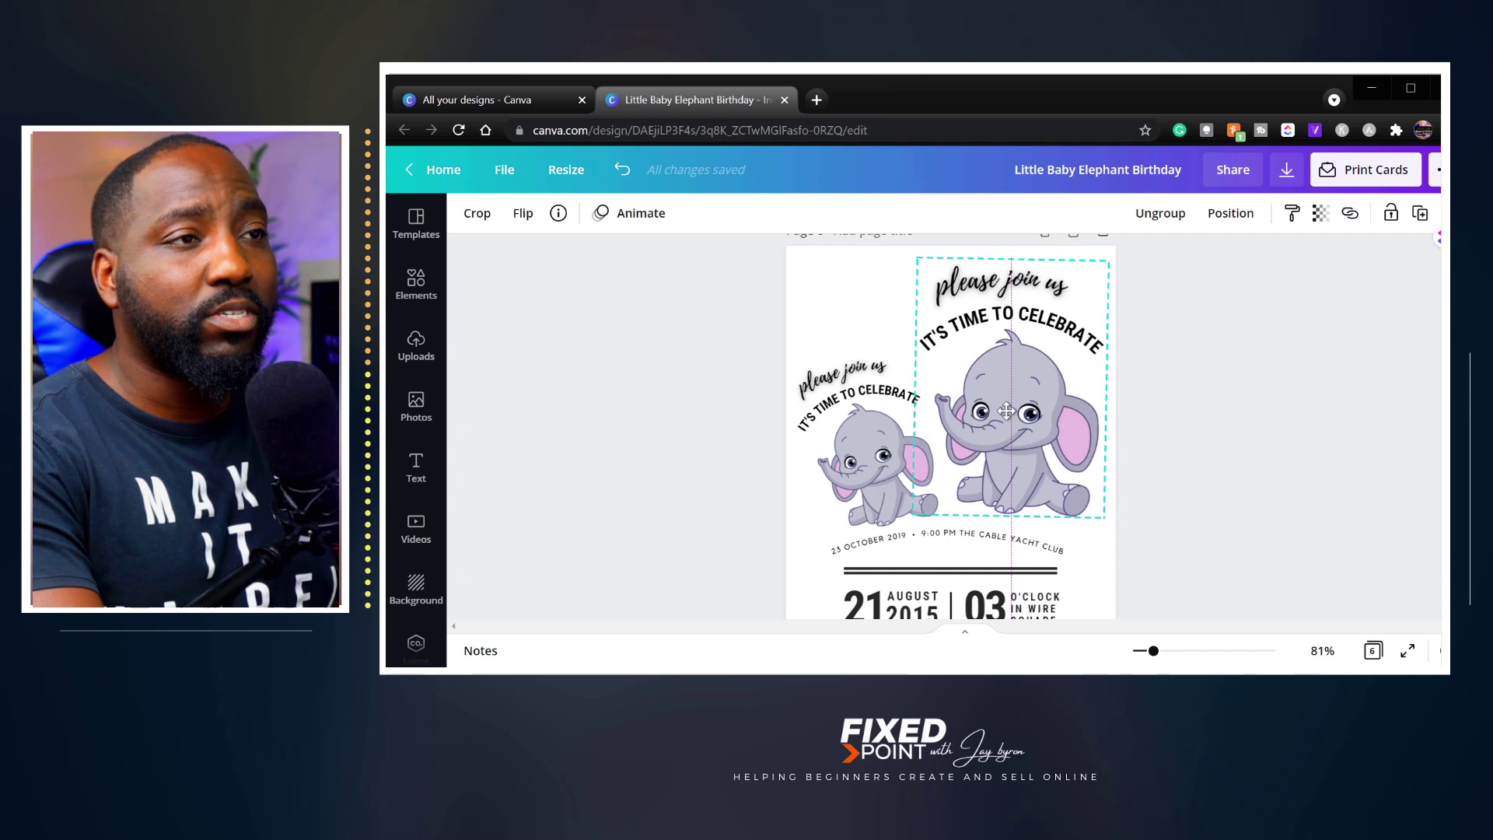
- Ungroup the copy and delete its large elephant image, leaving only the heading text
left_click(1066, 443)
left_click(1203, 449)
double_click(1059, 444)
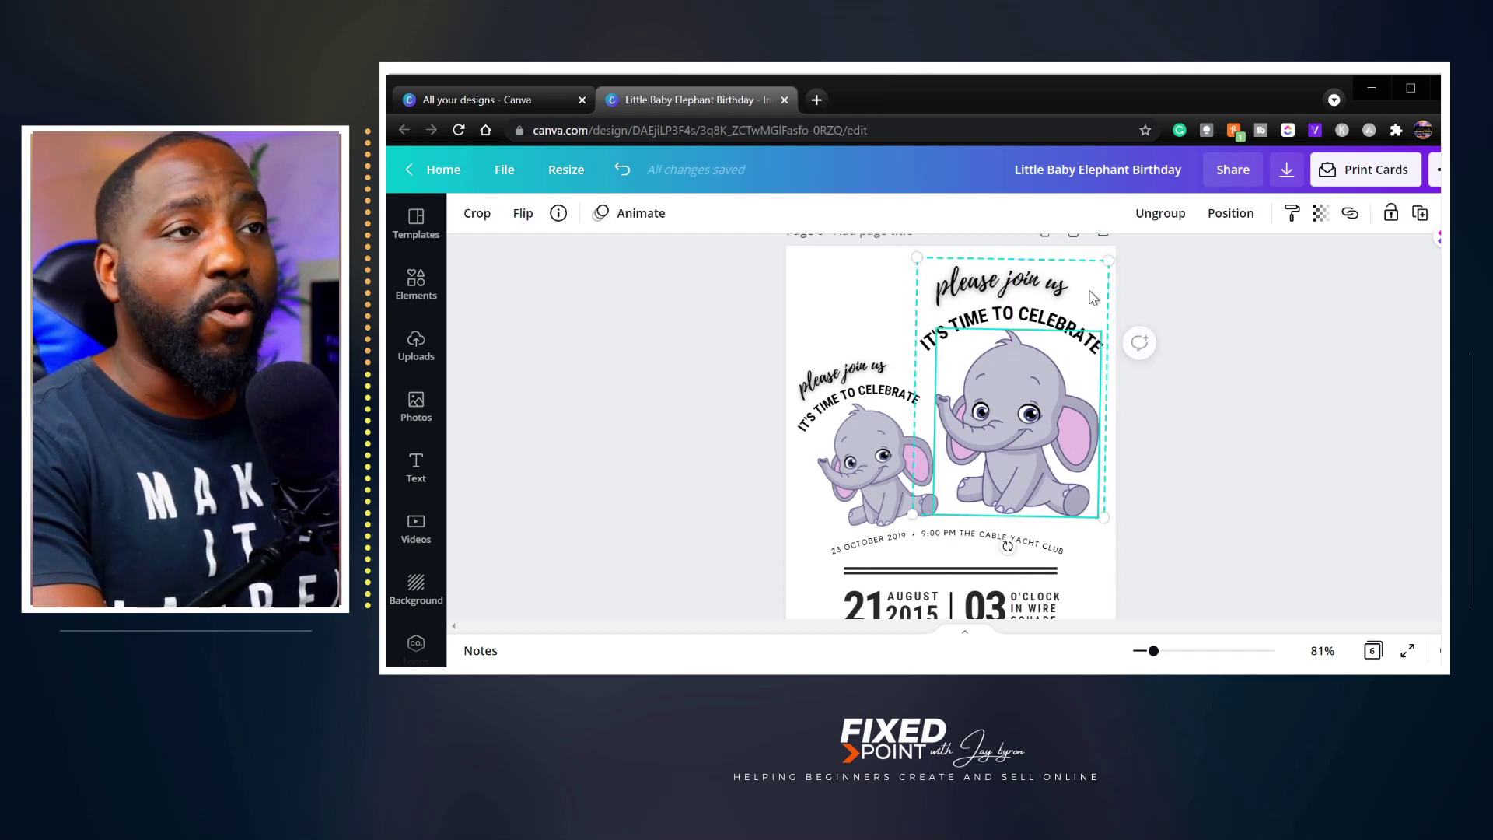
left_click(1160, 213)
left_click(1206, 460)
left_click(1044, 449)
key("Delete")
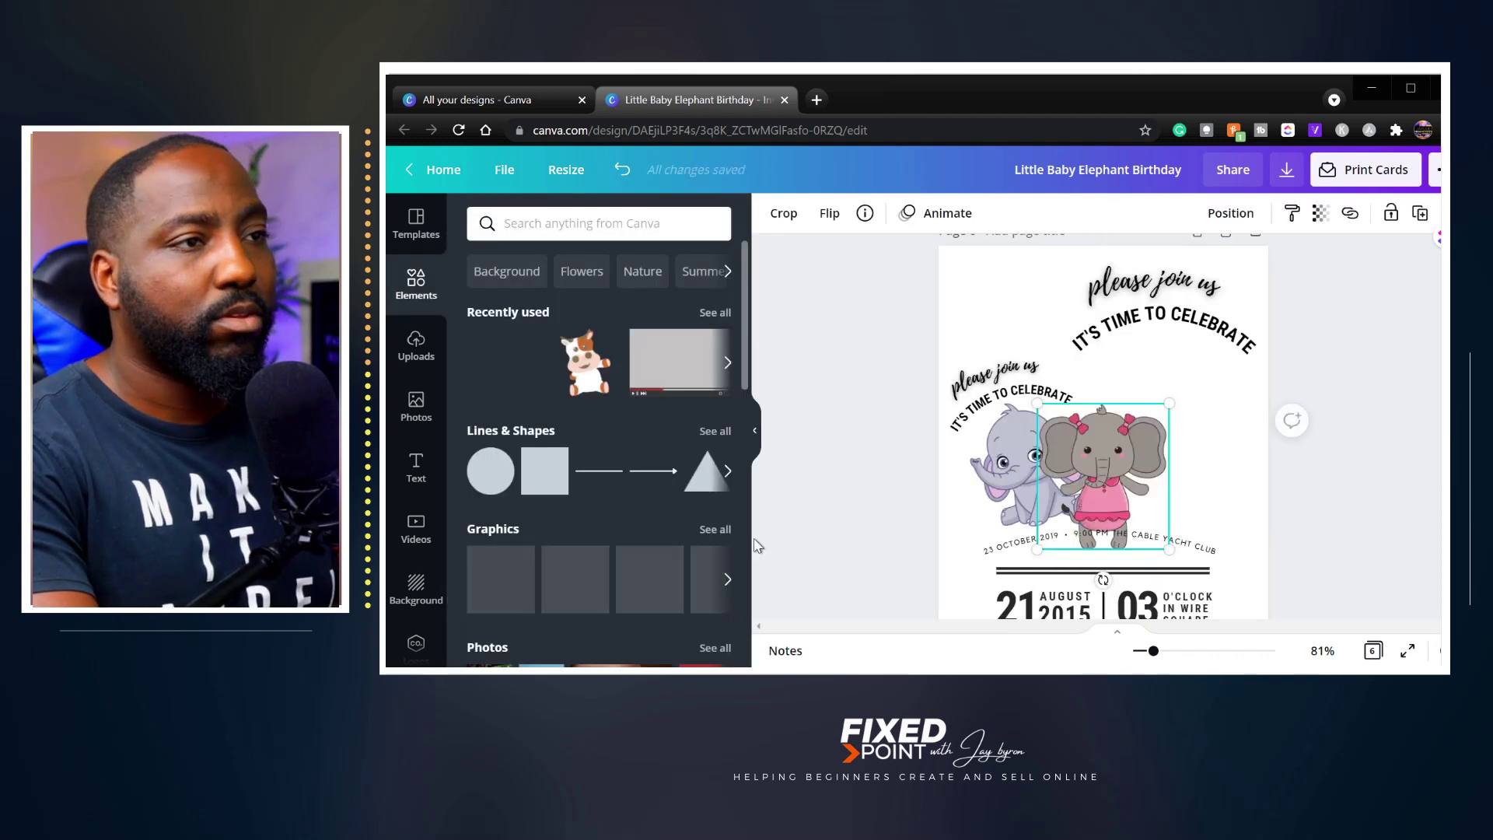
- Move the pink elephant beside the purple one and group it with the right heading texts
left_click_drag(1090, 482, 1155, 420)
left_click(1322, 464)
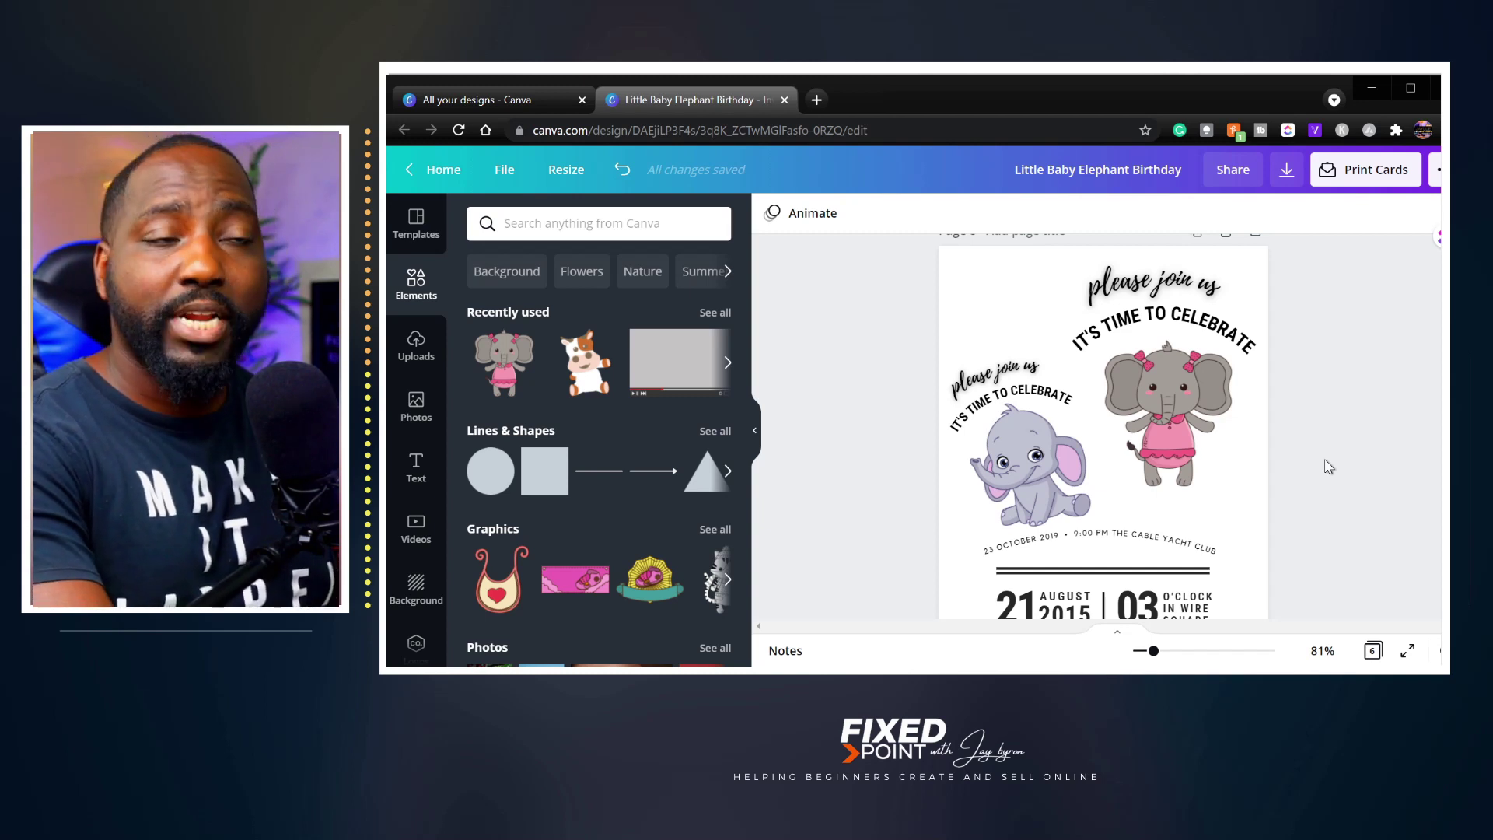
left_click_drag(1234, 514, 1191, 305)
left_click(1325, 212)
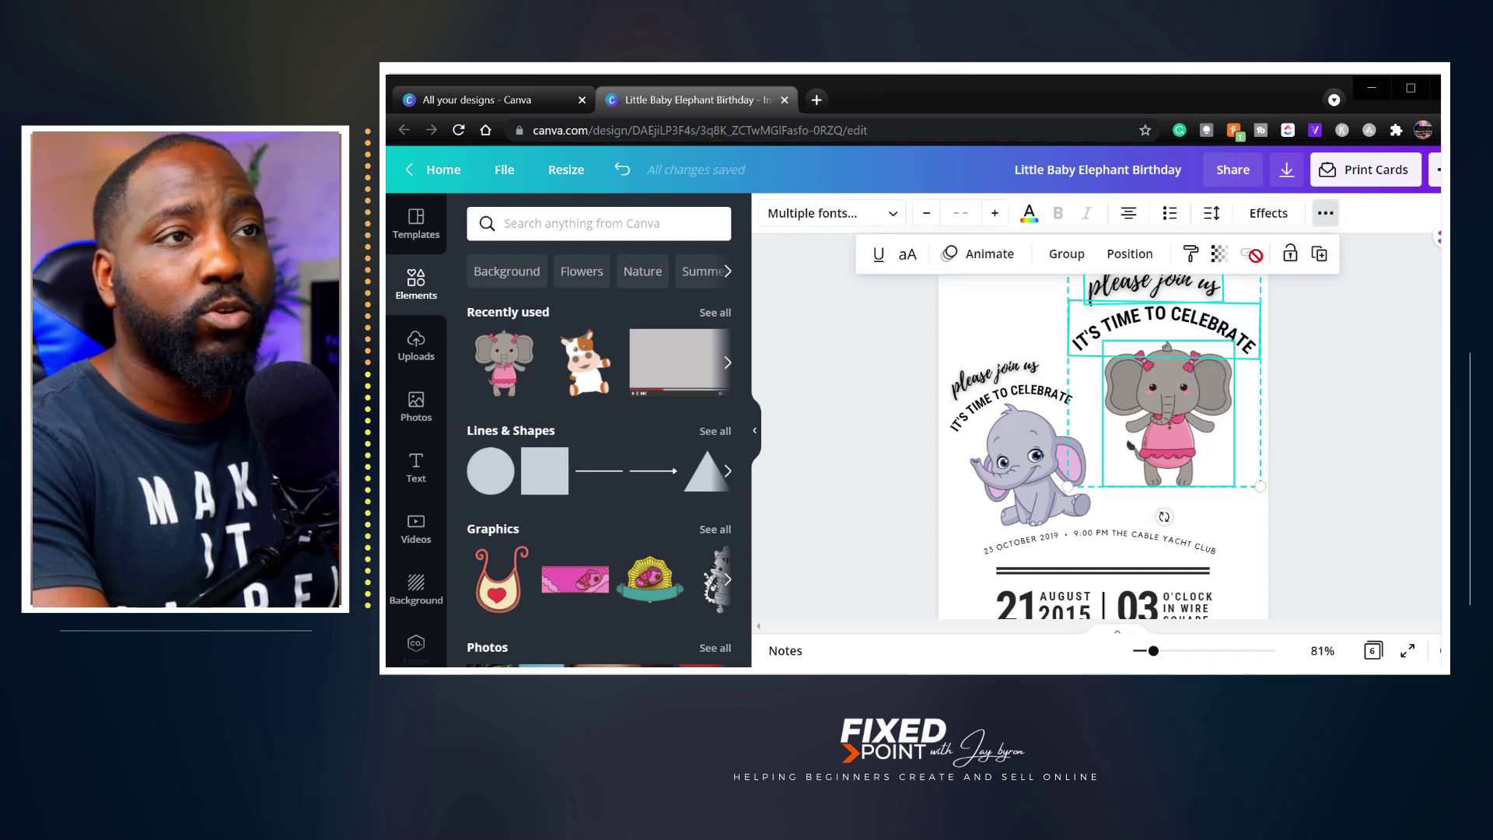
left_click(1066, 254)
- Resize the pink-elephant group, tilt it about 15° clockwise, and adjust both groups' positions
left_click_drag(1094, 291, 1146, 351)
left_click_drag(1188, 519, 1177, 486)
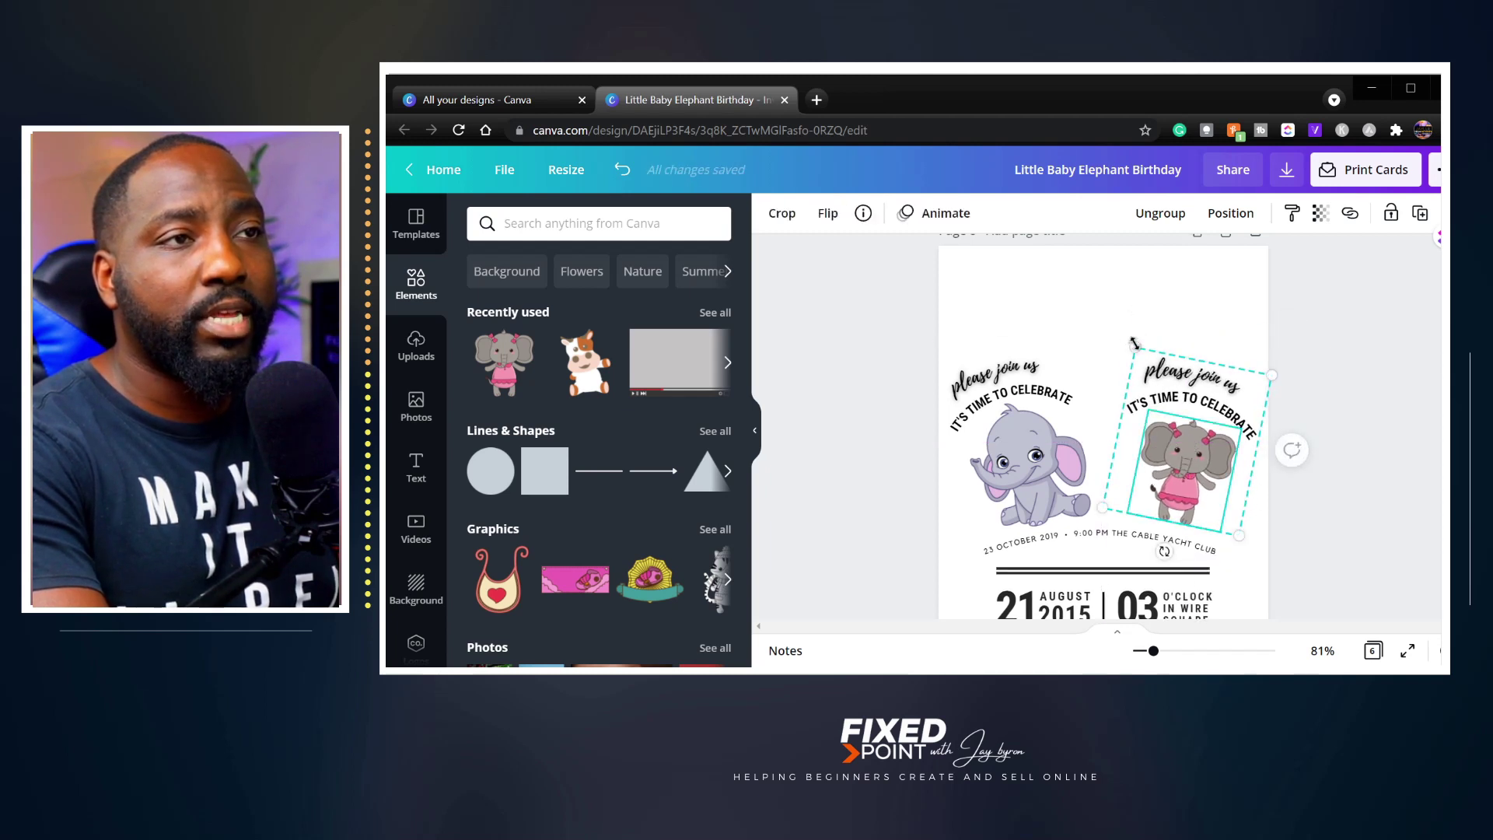
left_click_drag(1132, 342, 1129, 337)
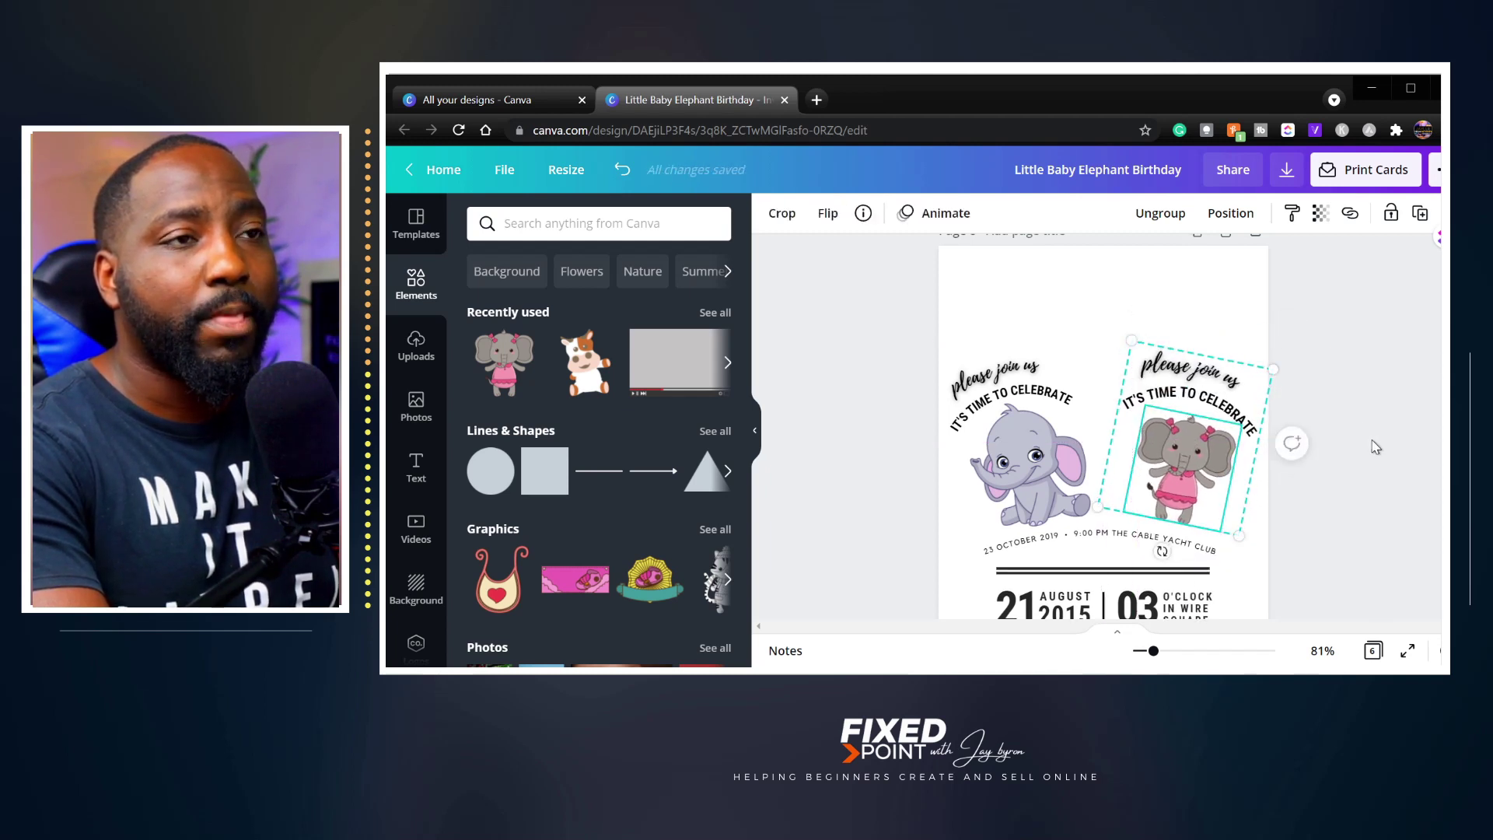
left_click_drag(1053, 456, 1051, 434)
left_click(1193, 422)
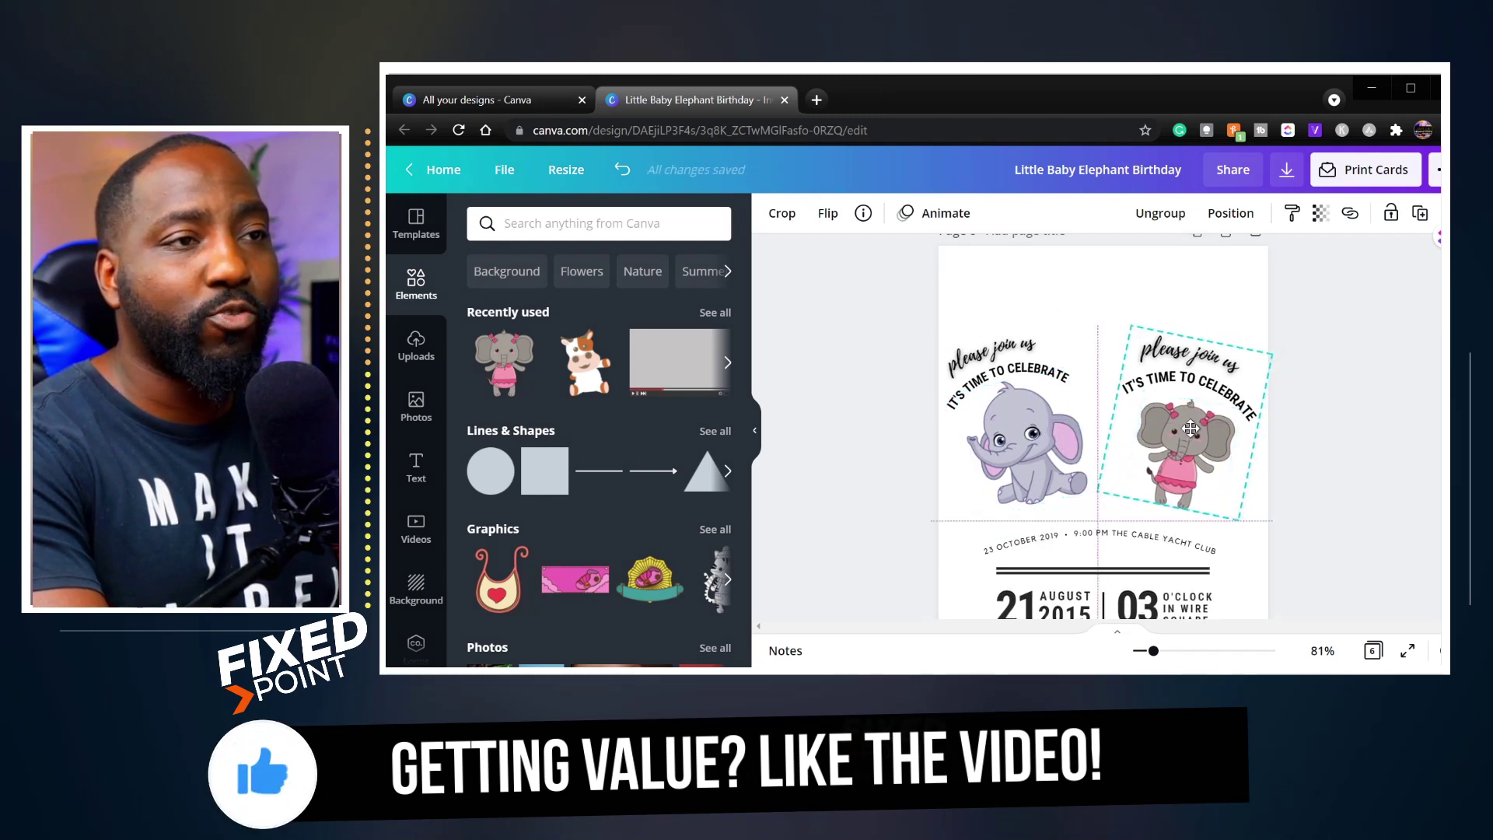
left_click_drag(1187, 427, 1188, 414)
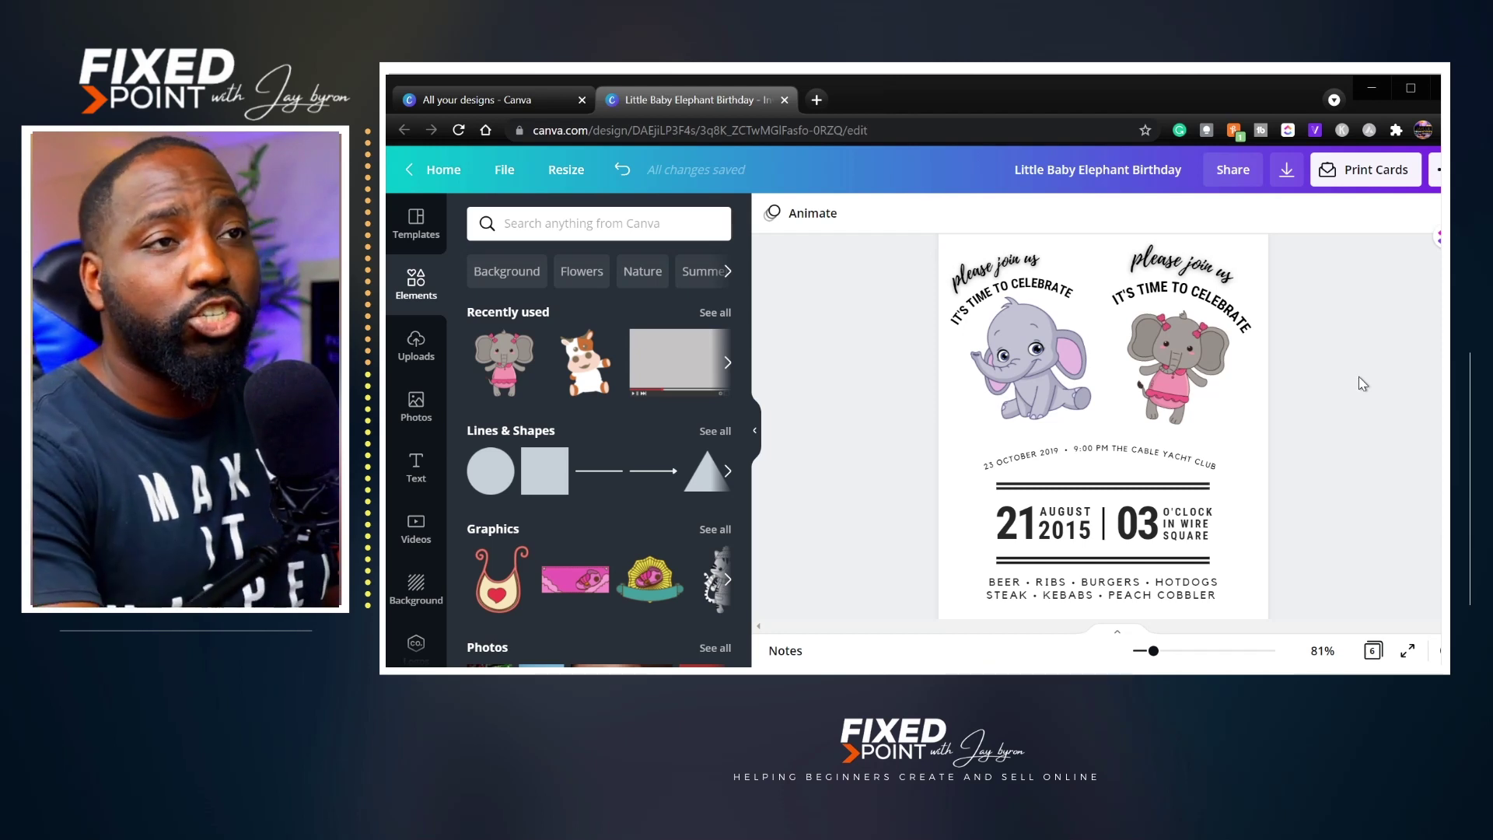
- Insert a blank page after page 6, then return to page 6
scroll(1325, 405, "down", 5)
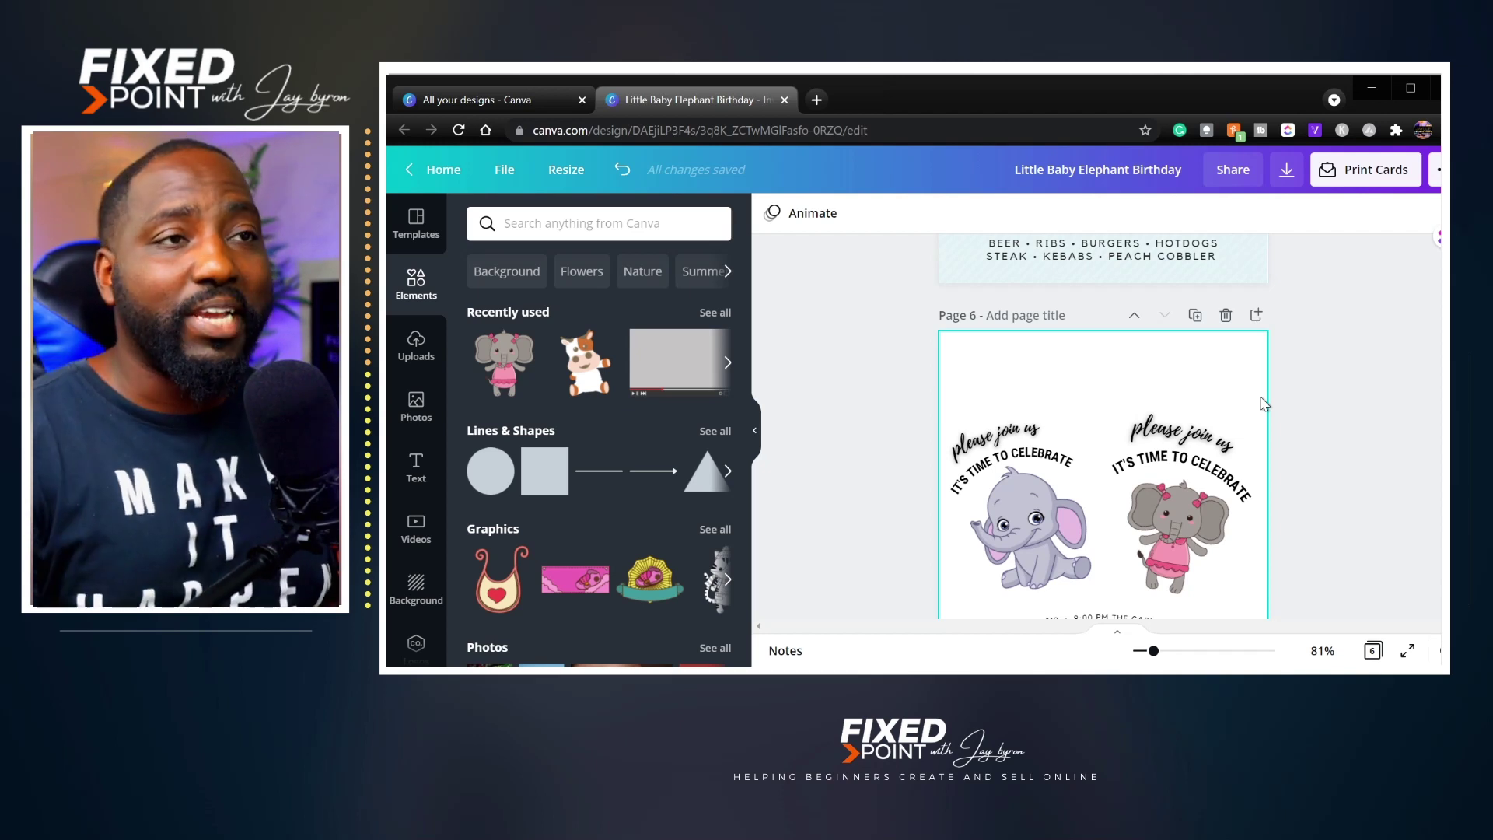
scroll(1252, 409, "down", 2)
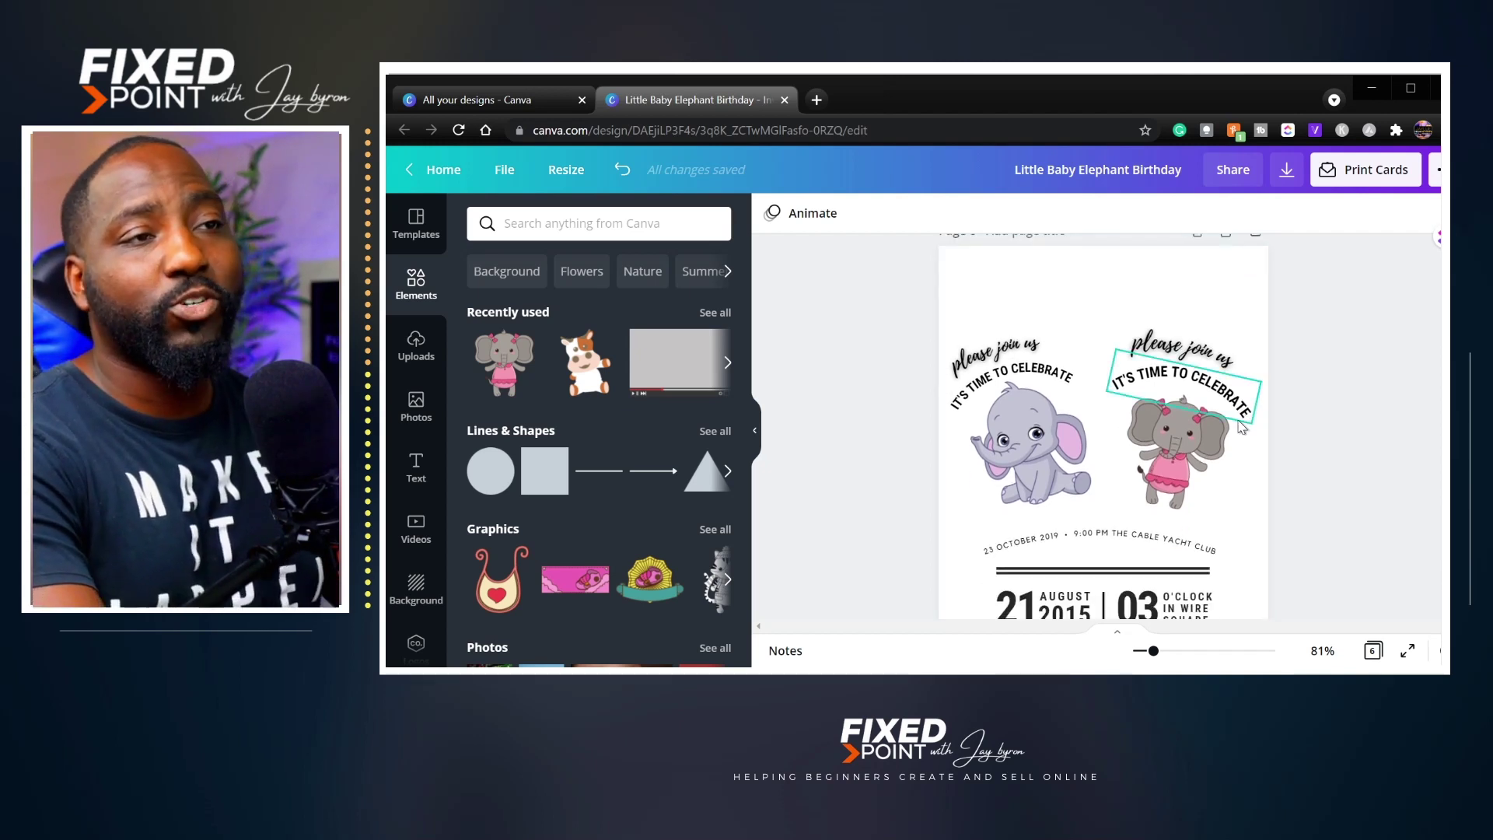
scroll(1241, 426, "up", 2)
scroll(1213, 443, "down", 3)
scroll(1198, 454, "up", 4)
left_click(1255, 399)
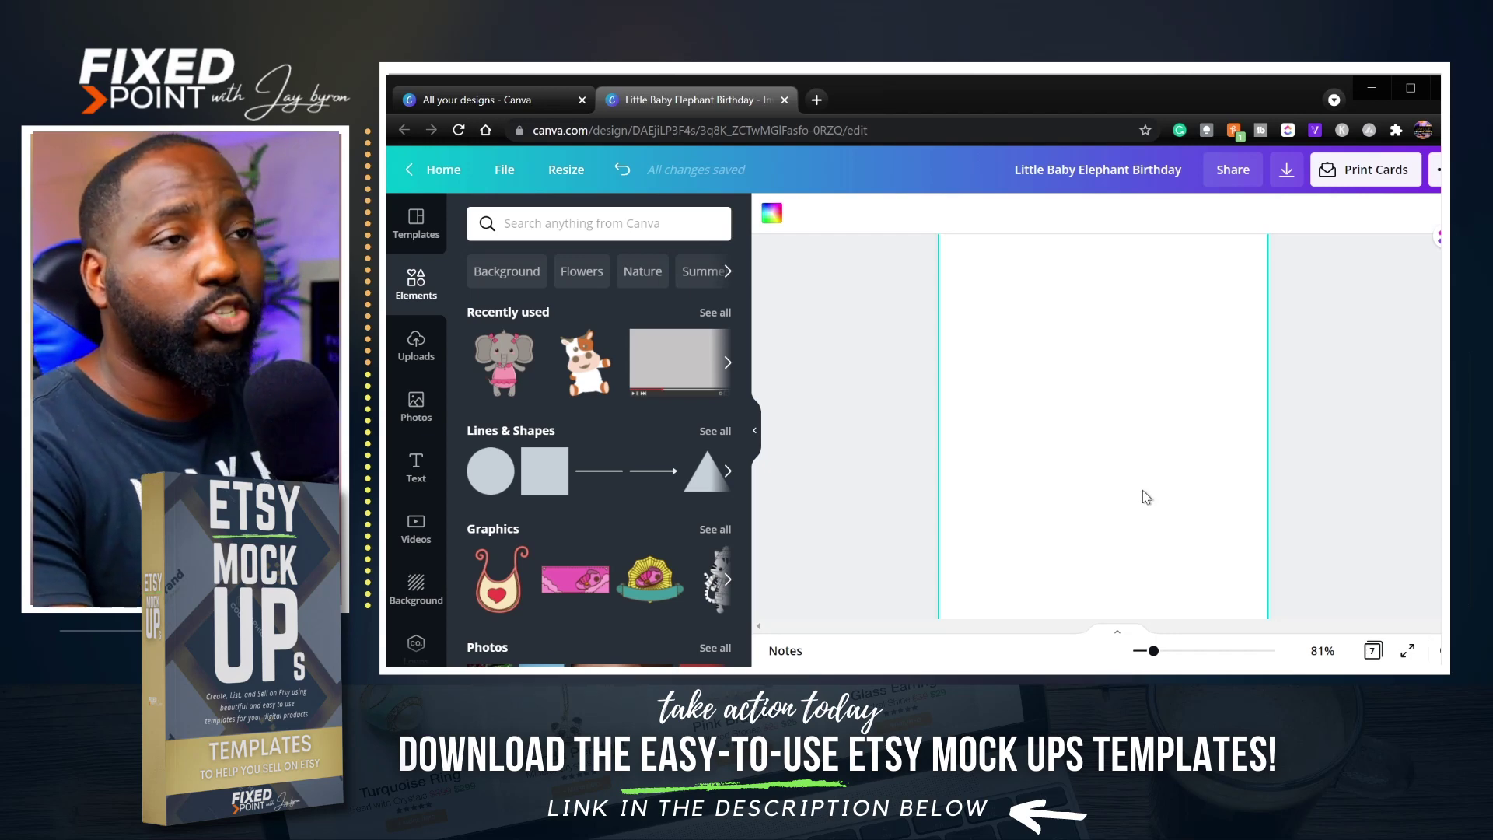
scroll(1143, 513, "down", 5)
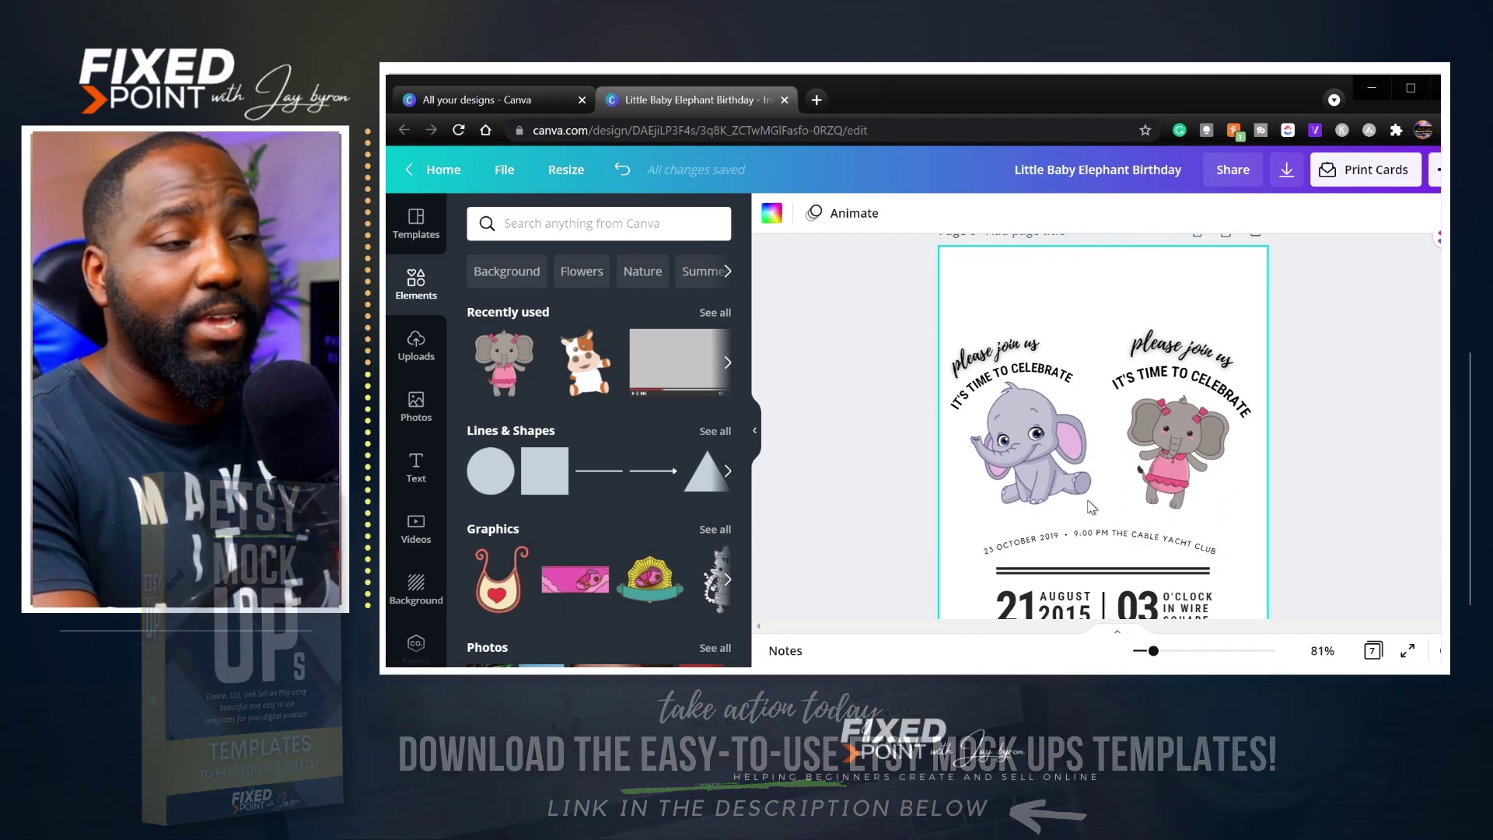
scroll(1104, 497, "down", 5)
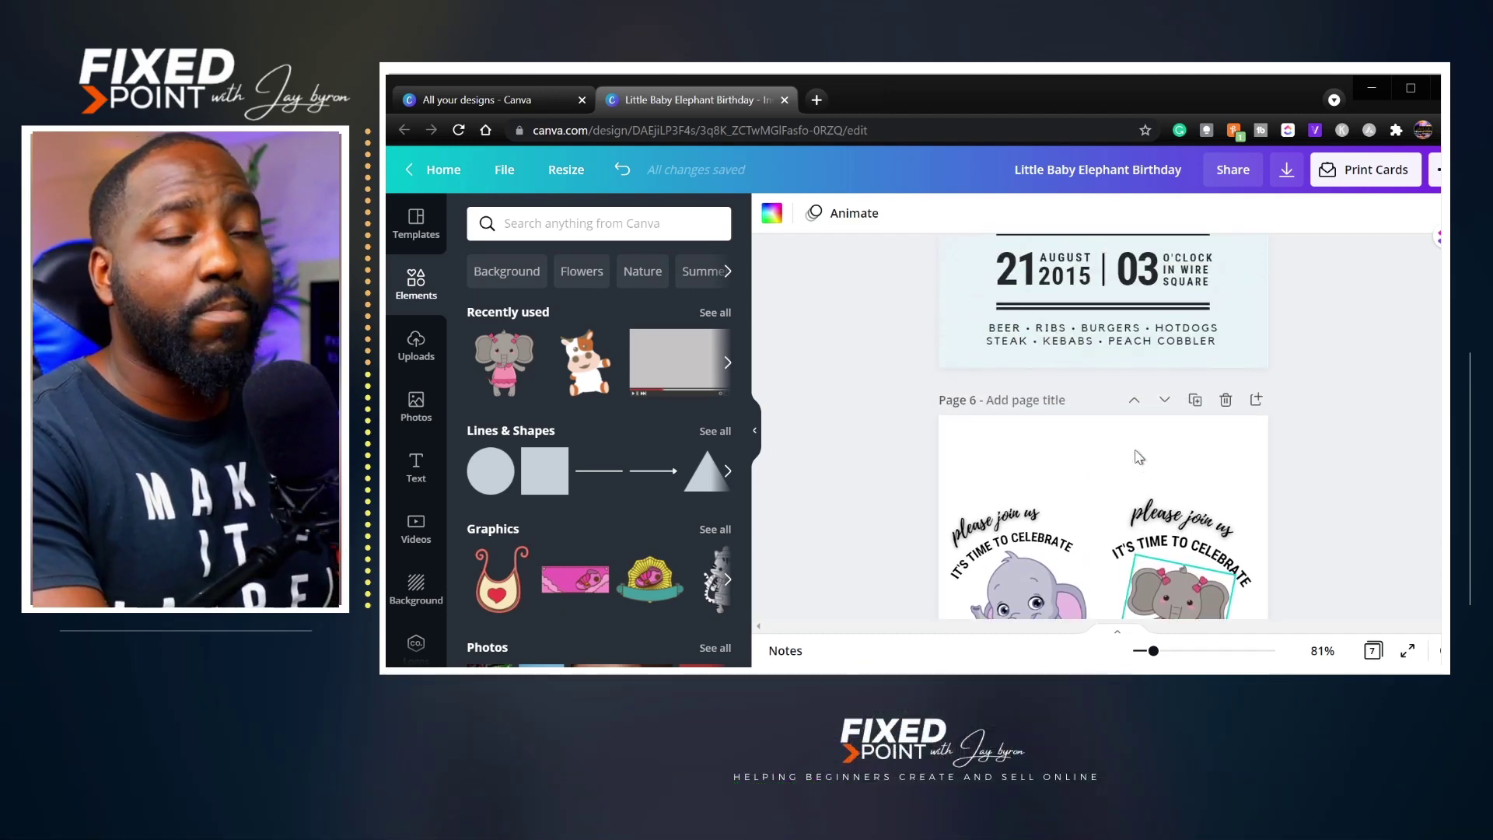
scroll(1147, 494, "down", 2)
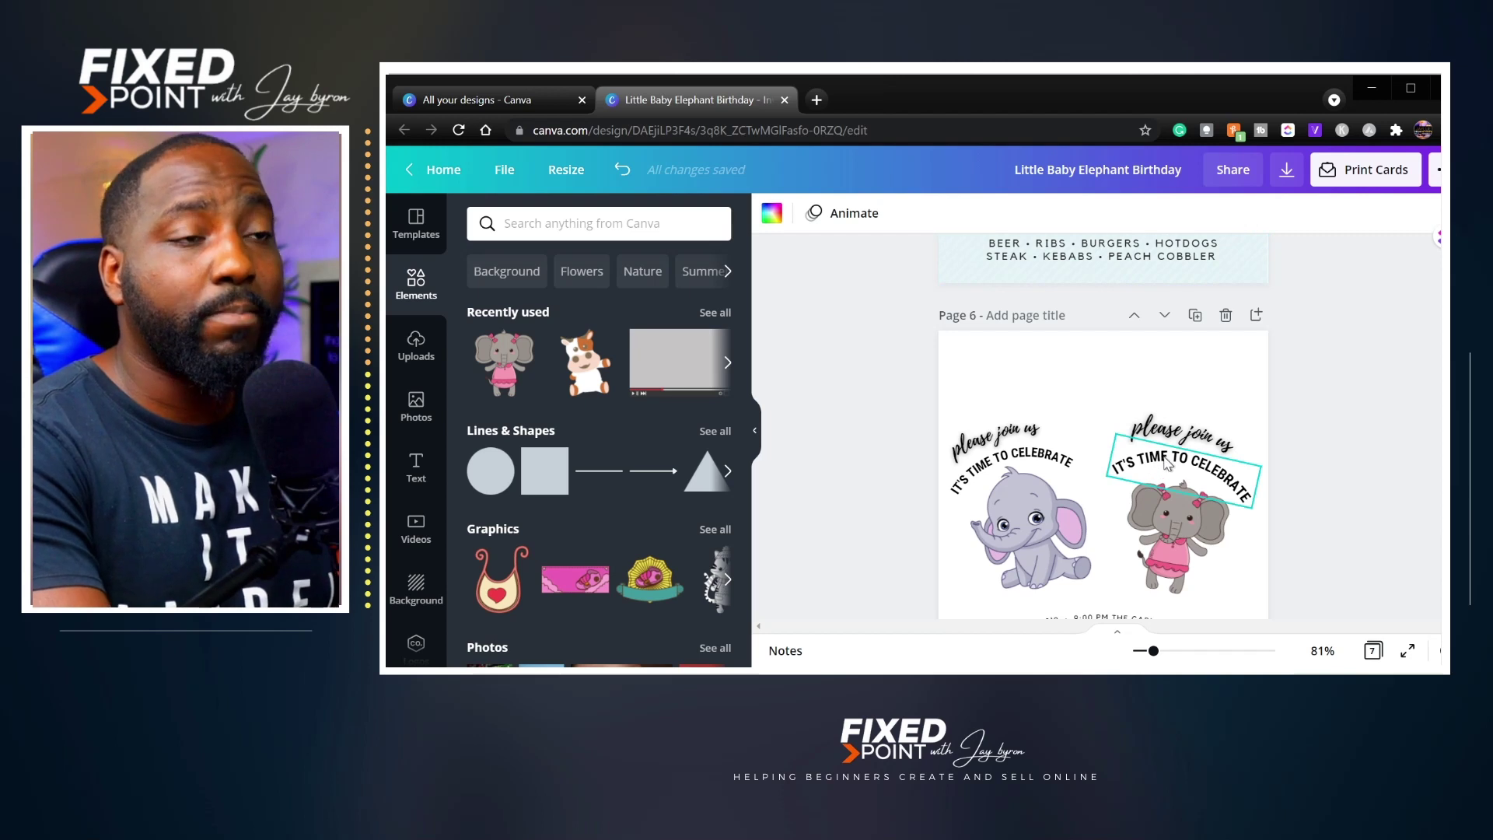
scroll(1166, 461, "down", 4)
scroll(1166, 436, "up", 4)
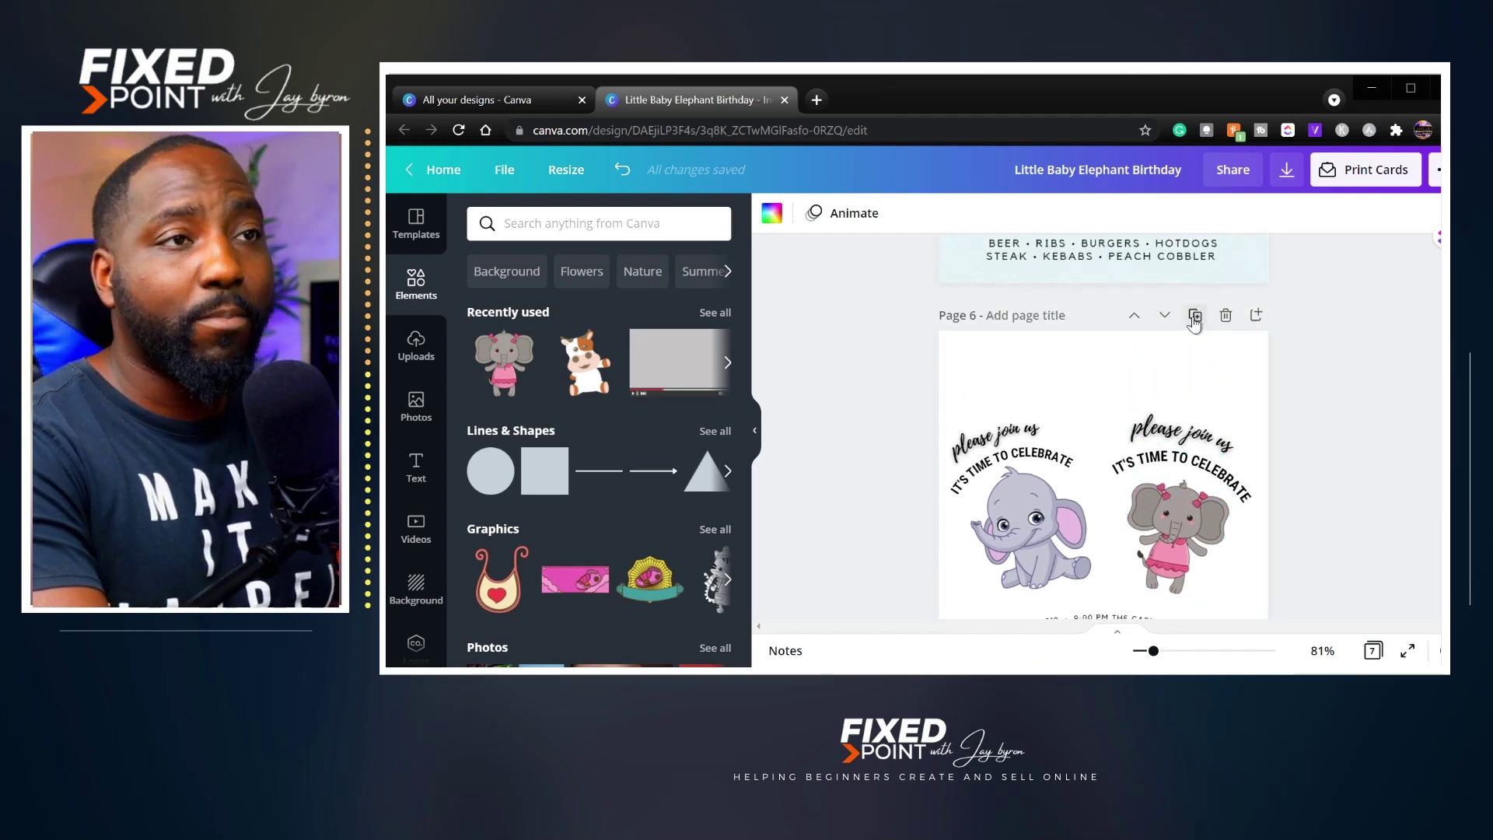
- Duplicate page 6 and delete the right (pink) elephant group from the copy
left_click(1195, 316)
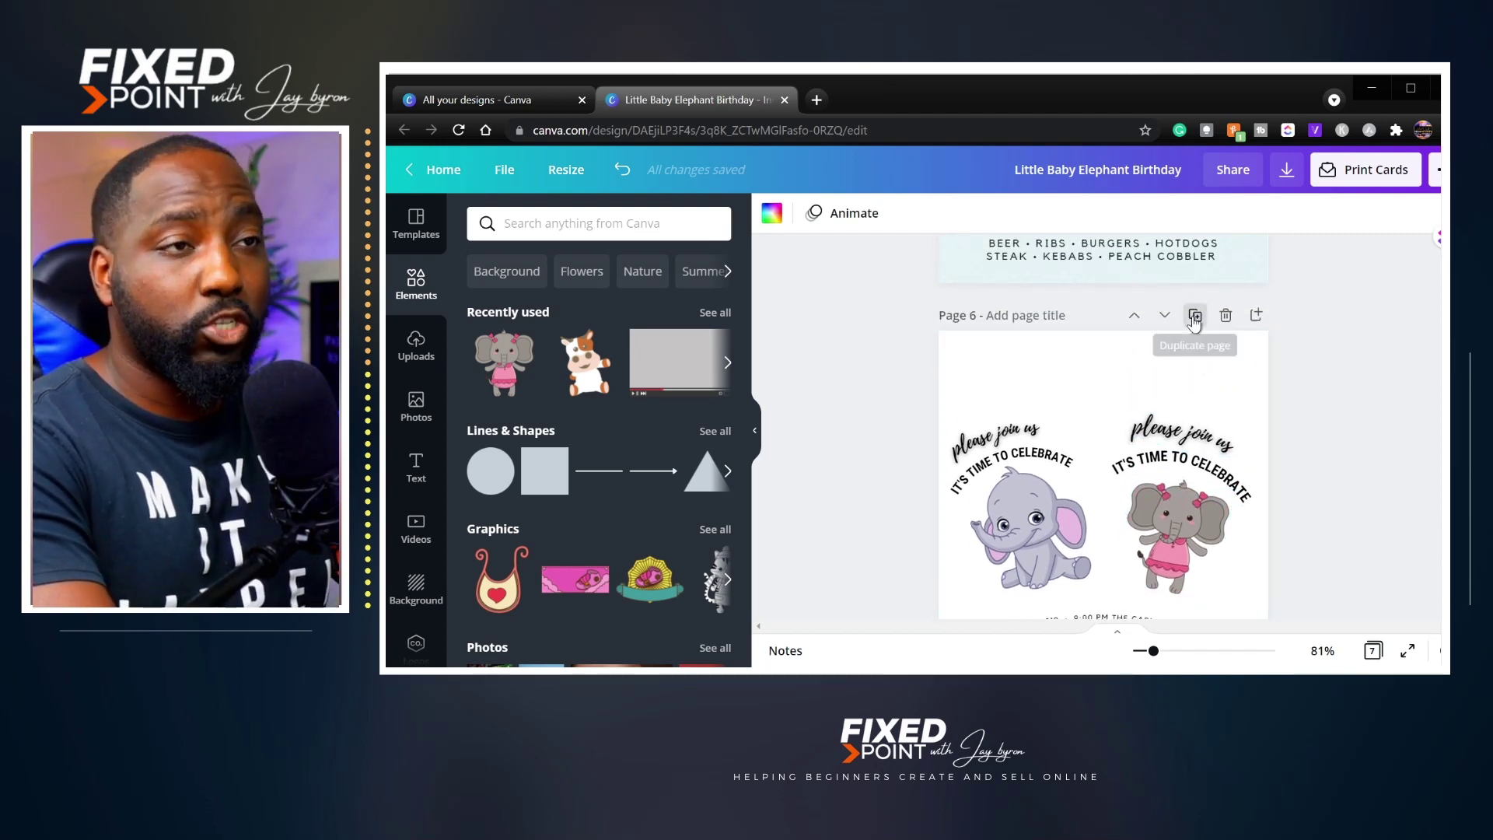
scroll(1169, 372, "down", 2)
left_click(1168, 372)
key("Delete")
- Centre and enlarge the remaining group, then delete its elephant graphic
left_click_drag(1049, 462, 1124, 443)
left_click_drag(1122, 516, 1214, 565)
left_click(1236, 576)
left_click(1129, 449)
key("Delete")
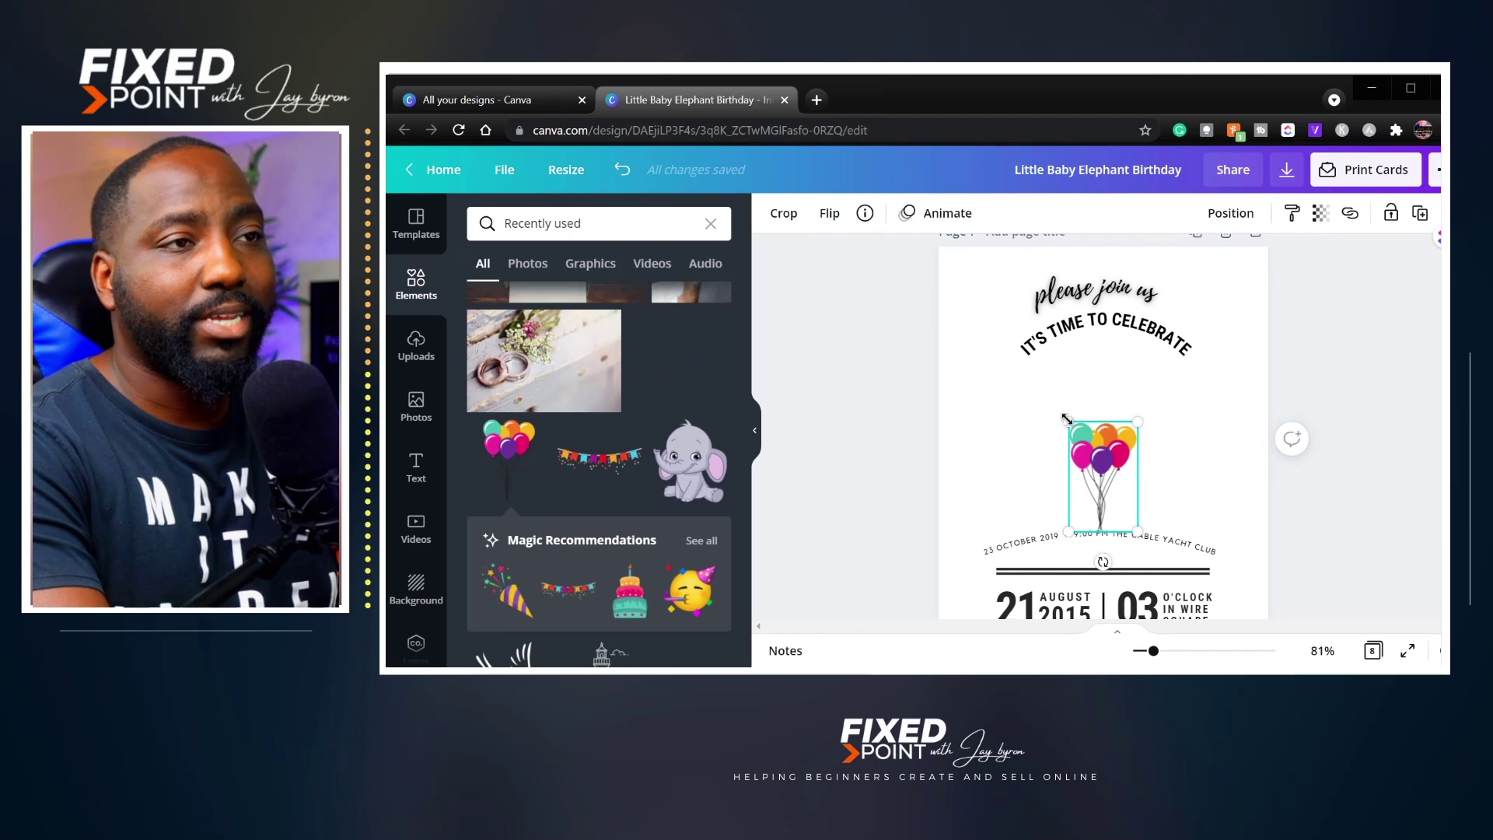
- Enlarge and centre the balloon bunch, then make two more copies for three bunches under the heading
left_click_drag(1067, 420, 1114, 430)
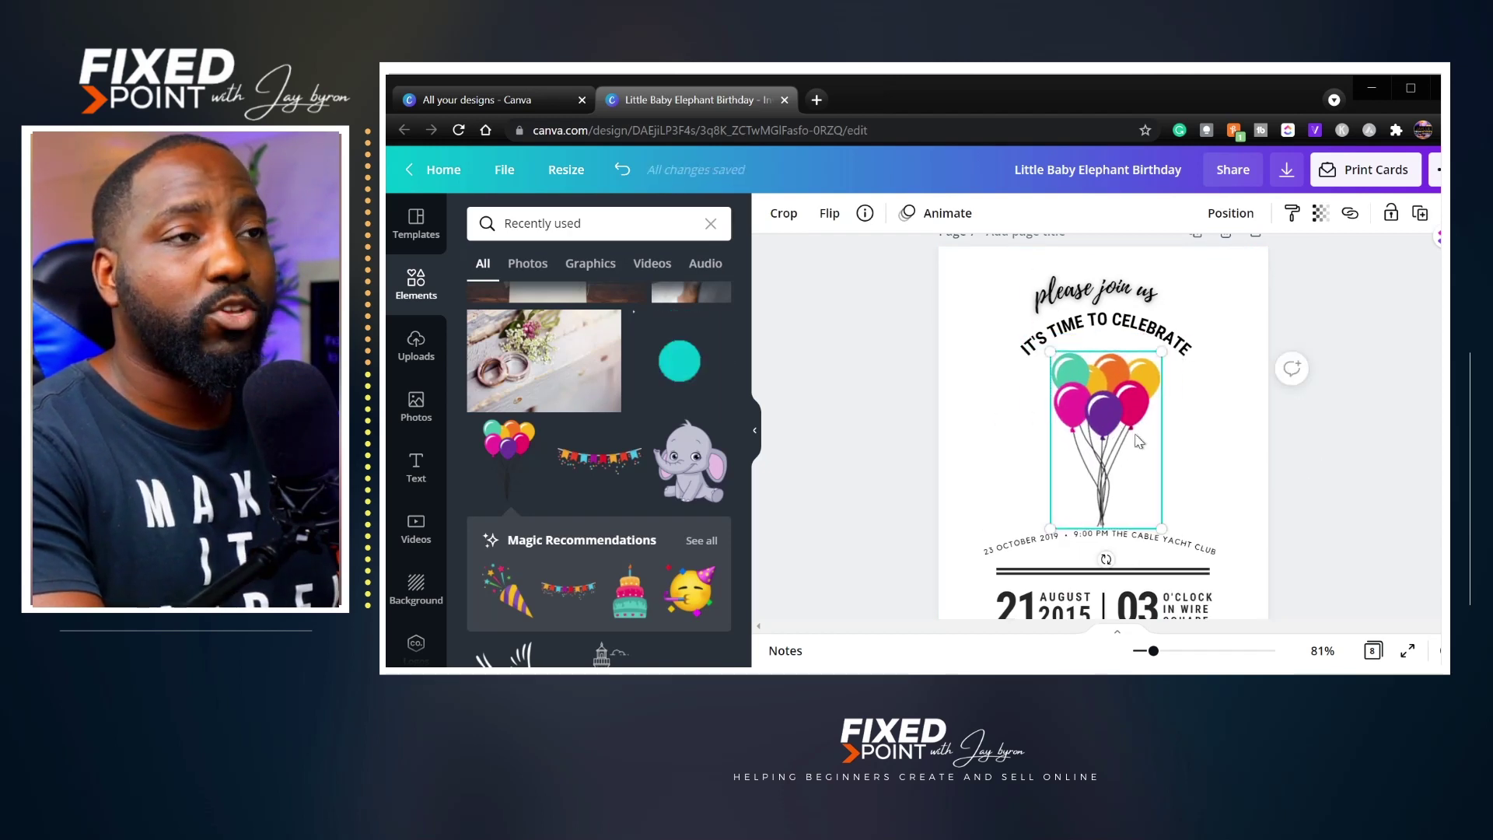
key("ctrl+d")
left_click_drag(1139, 441, 1230, 408)
key("ctrl+d")
left_click(1359, 501)
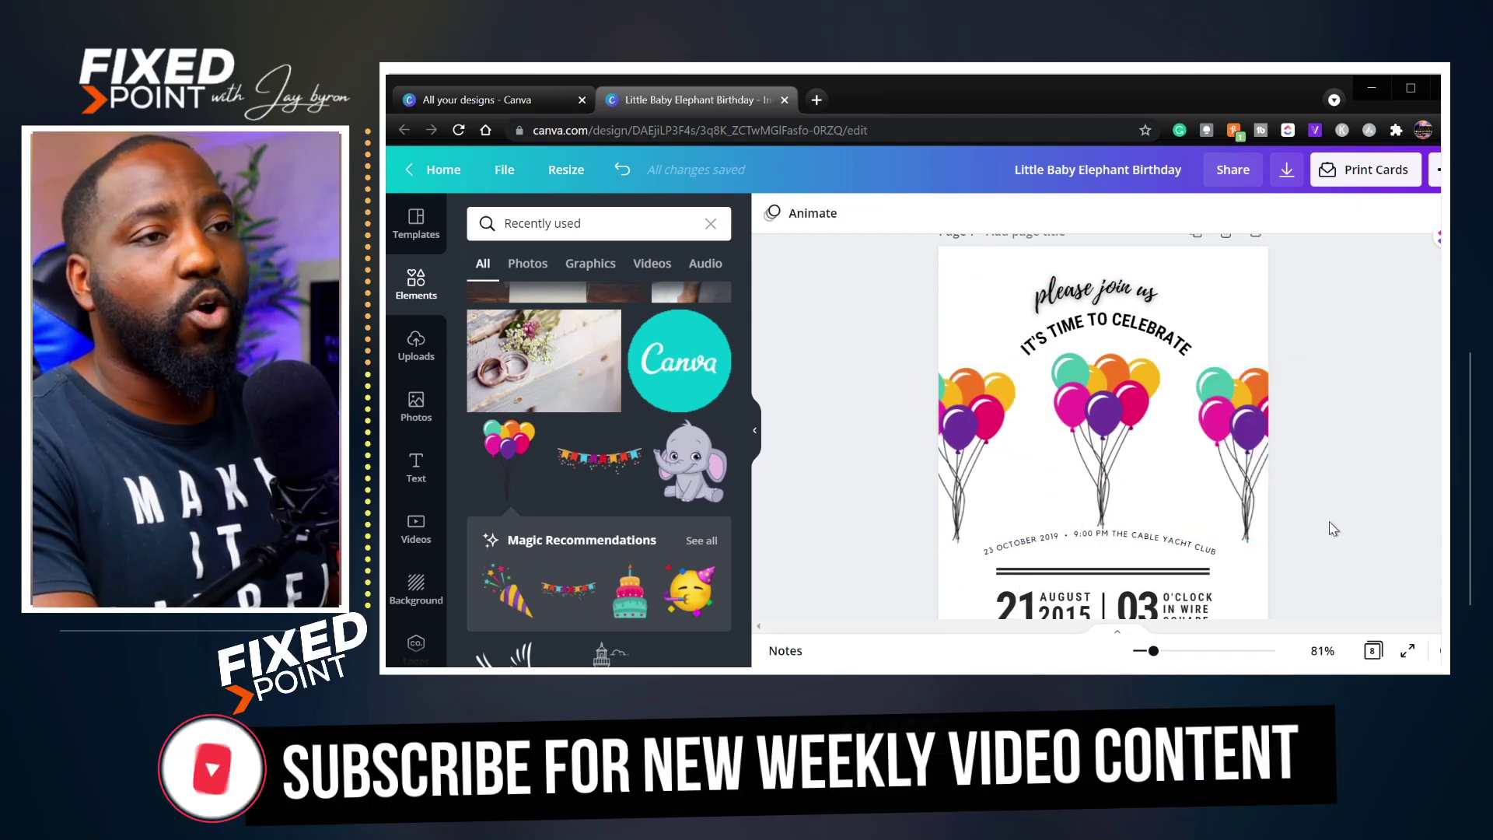
- Duplicate the balloon invitation page as Page 8
scroll(1328, 521, "up", 4)
scroll(1331, 545, "down", 4)
scroll(1331, 553, "down", 4)
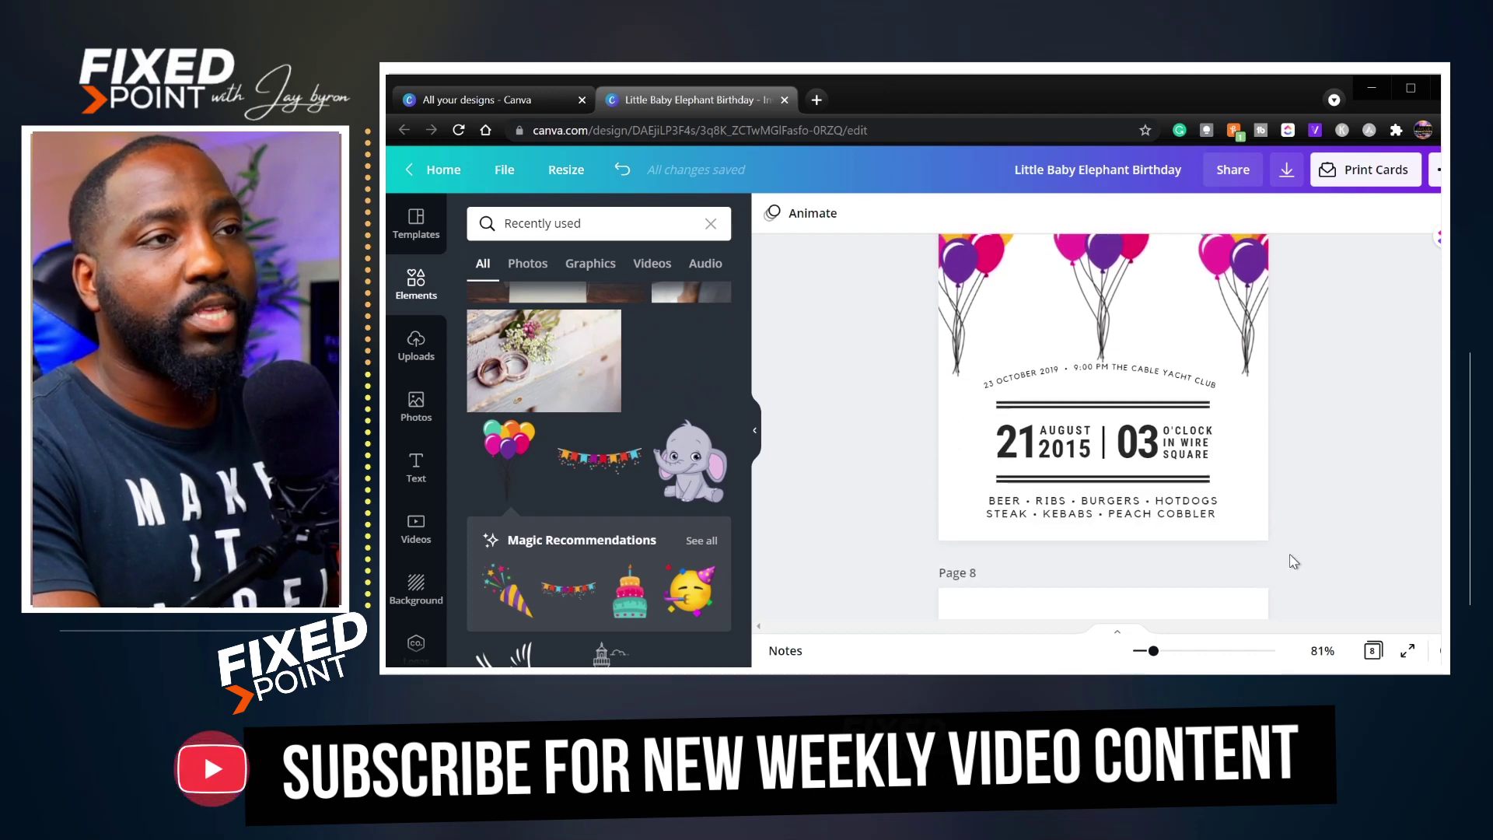
scroll(1331, 553, "up", 4)
key("ctrl+v")
scroll(964, 542, "up", 3)
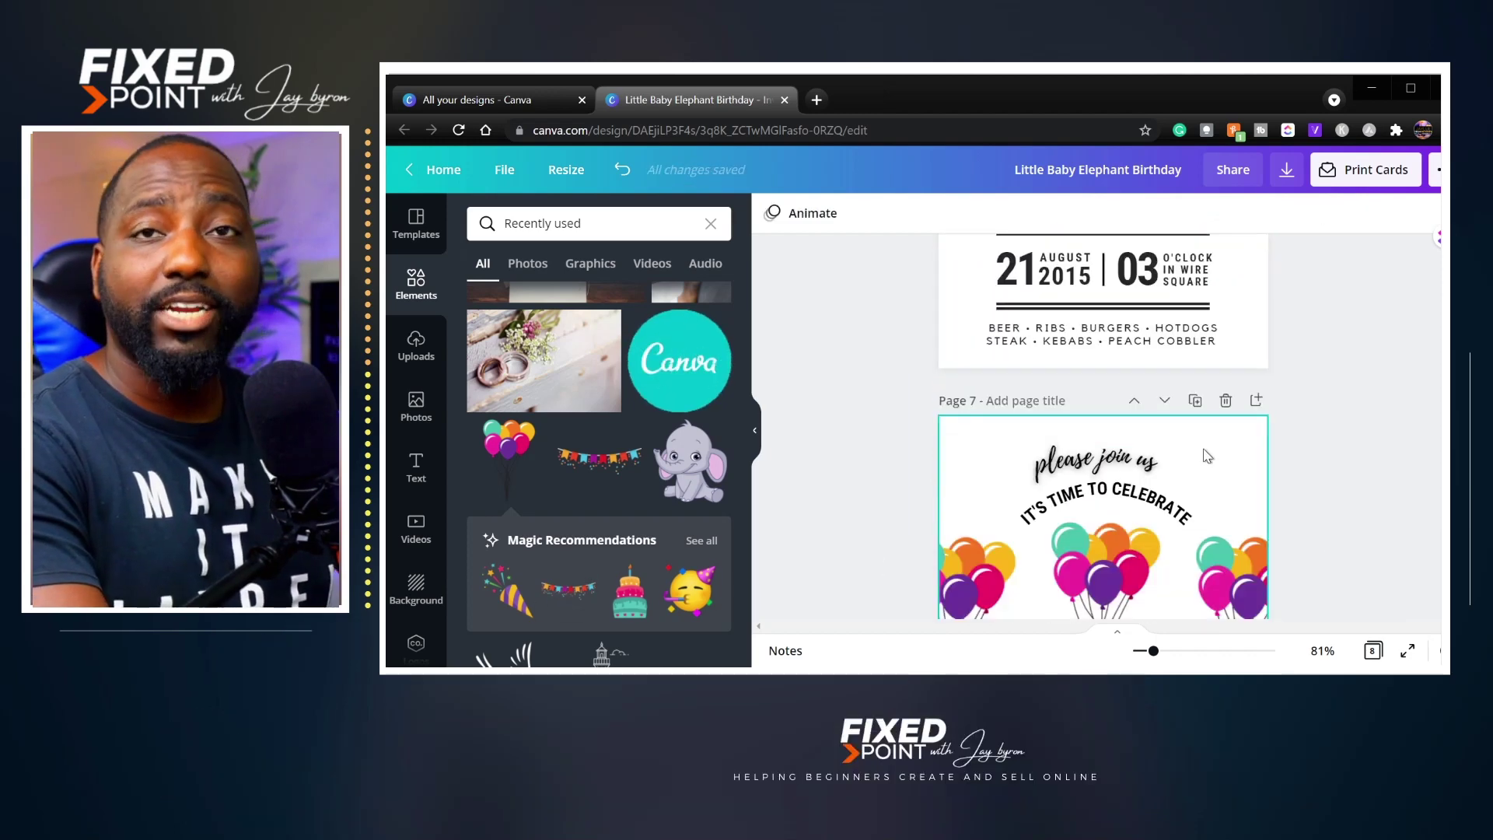
left_click(1194, 396)
- Delete the right, middle and left balloon clusters from Page 8
left_click(1219, 550)
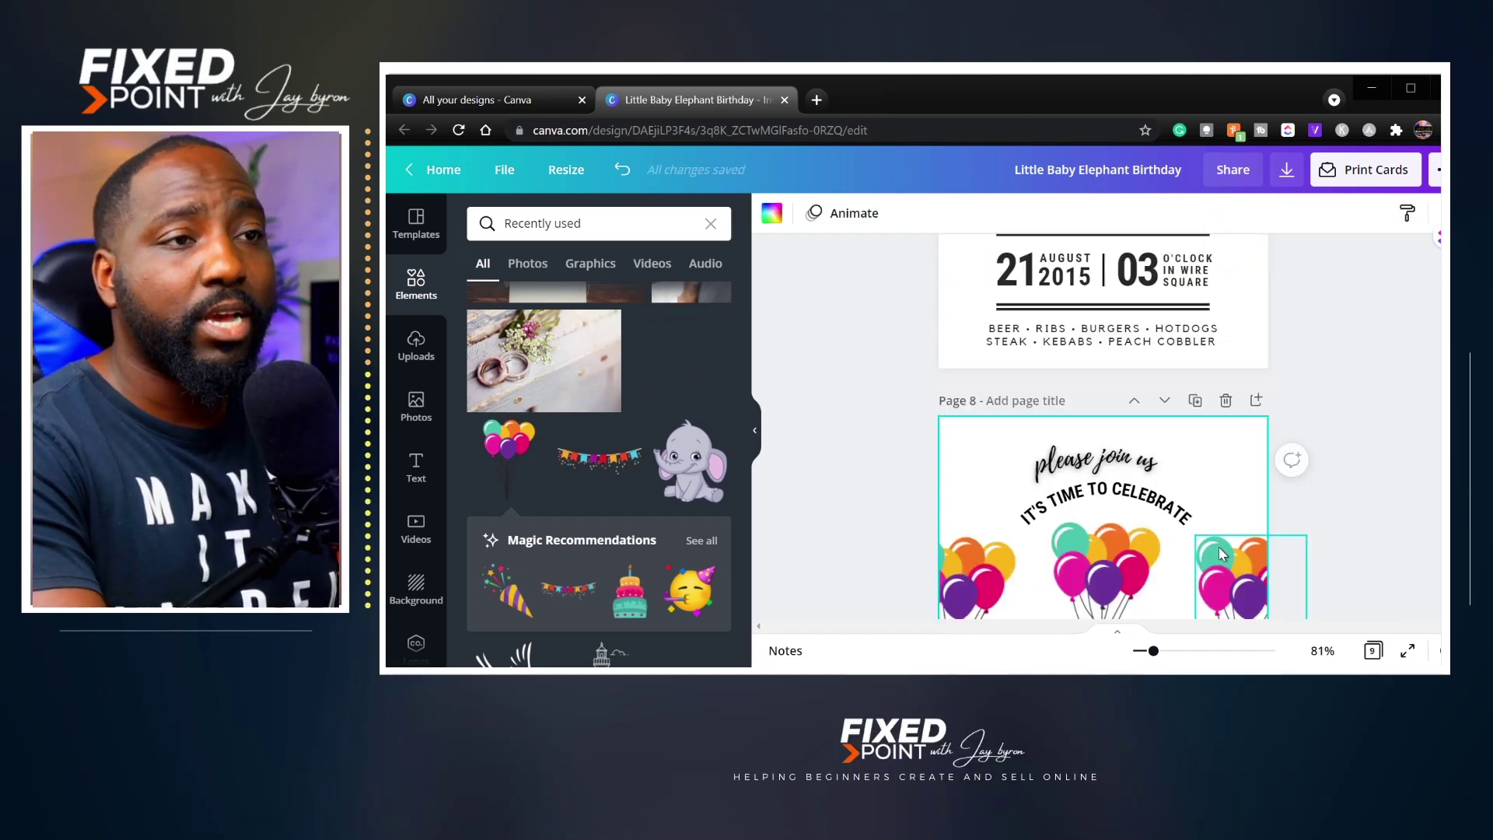
scroll(1225, 482, "down", 3)
key("Delete")
left_click(1104, 420)
key("Delete")
left_click(968, 439)
key("Delete")
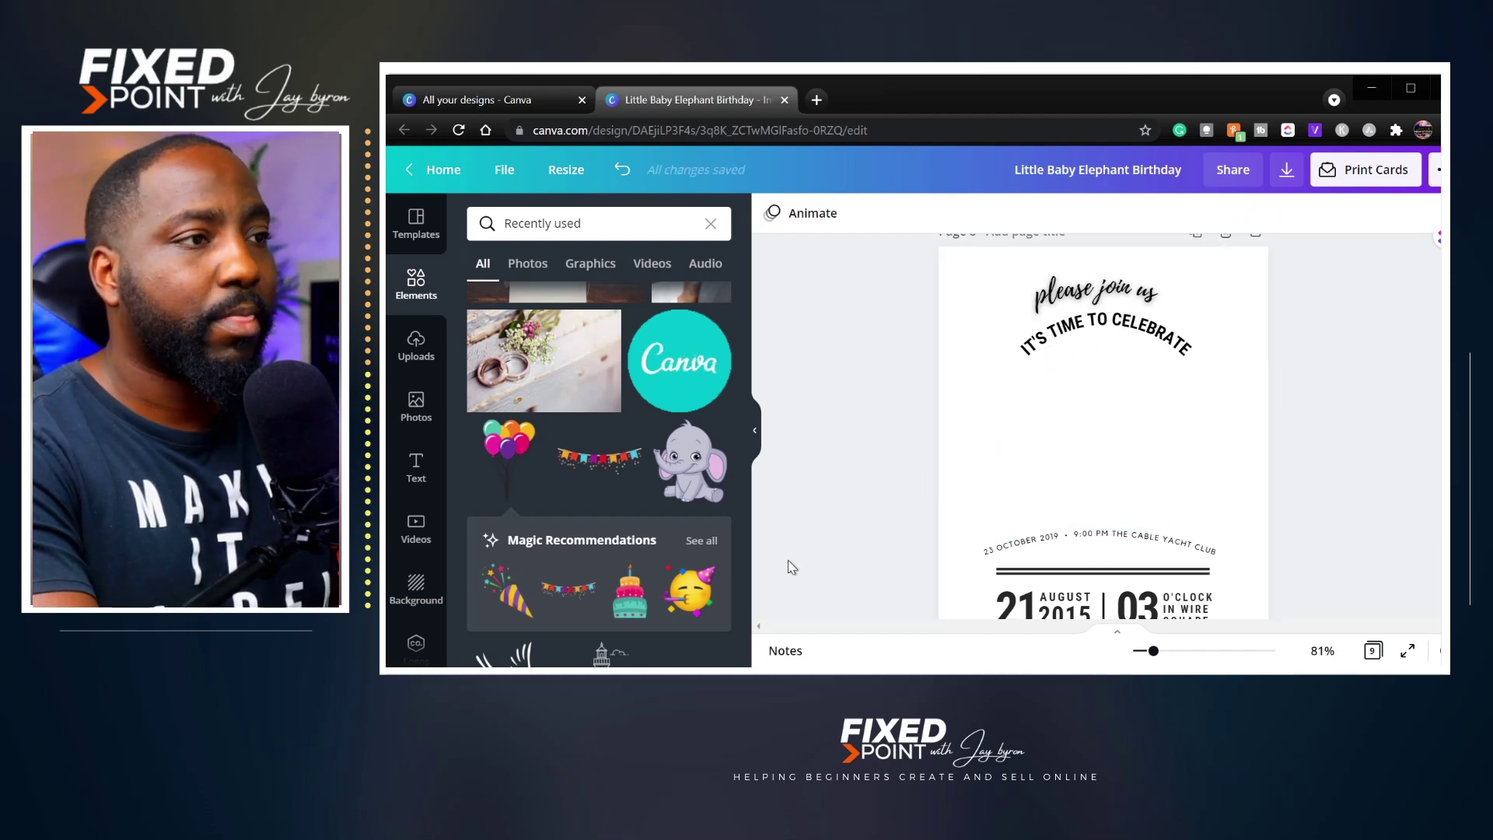
- Add the layered cake graphic and place it under the title text
left_click(629, 592)
left_click_drag(1091, 465, 1089, 415)
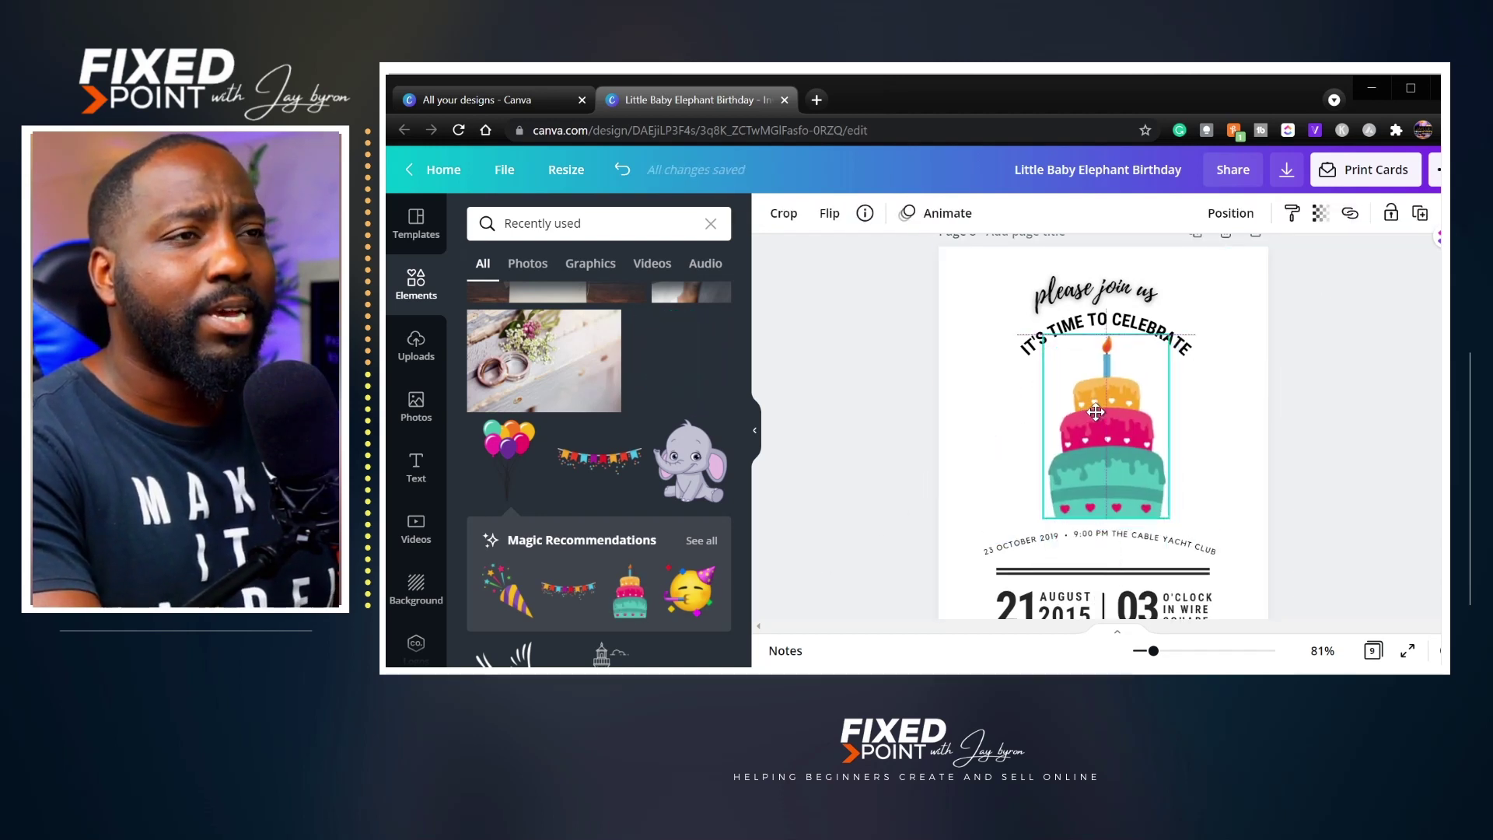
left_click(1324, 475)
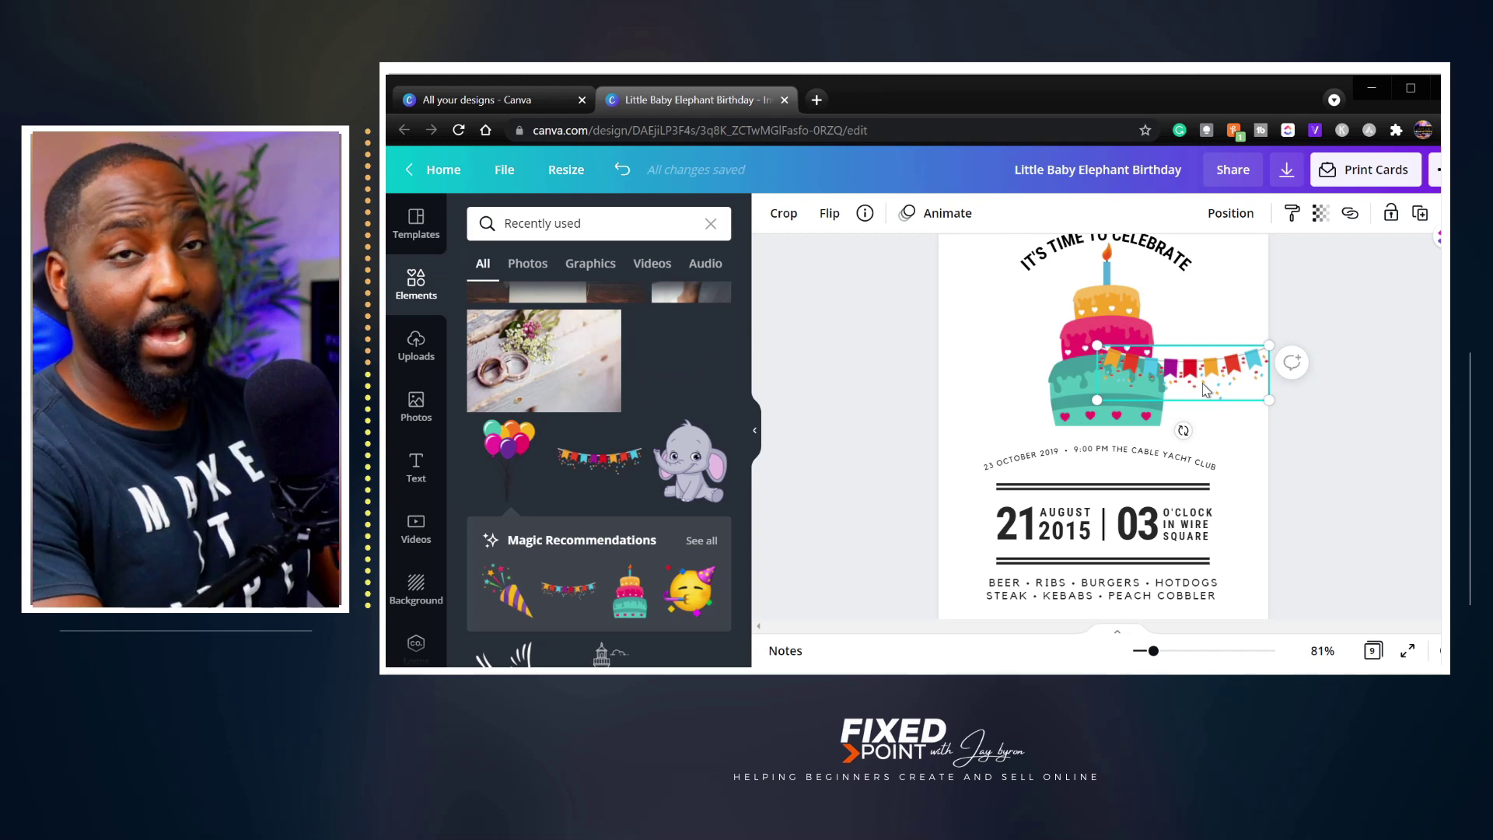
- Tilt the bunting about 19° and move it to Page 8's top-right corner
scroll(1203, 388, "up", 1)
left_click_drag(1183, 516, 1169, 529)
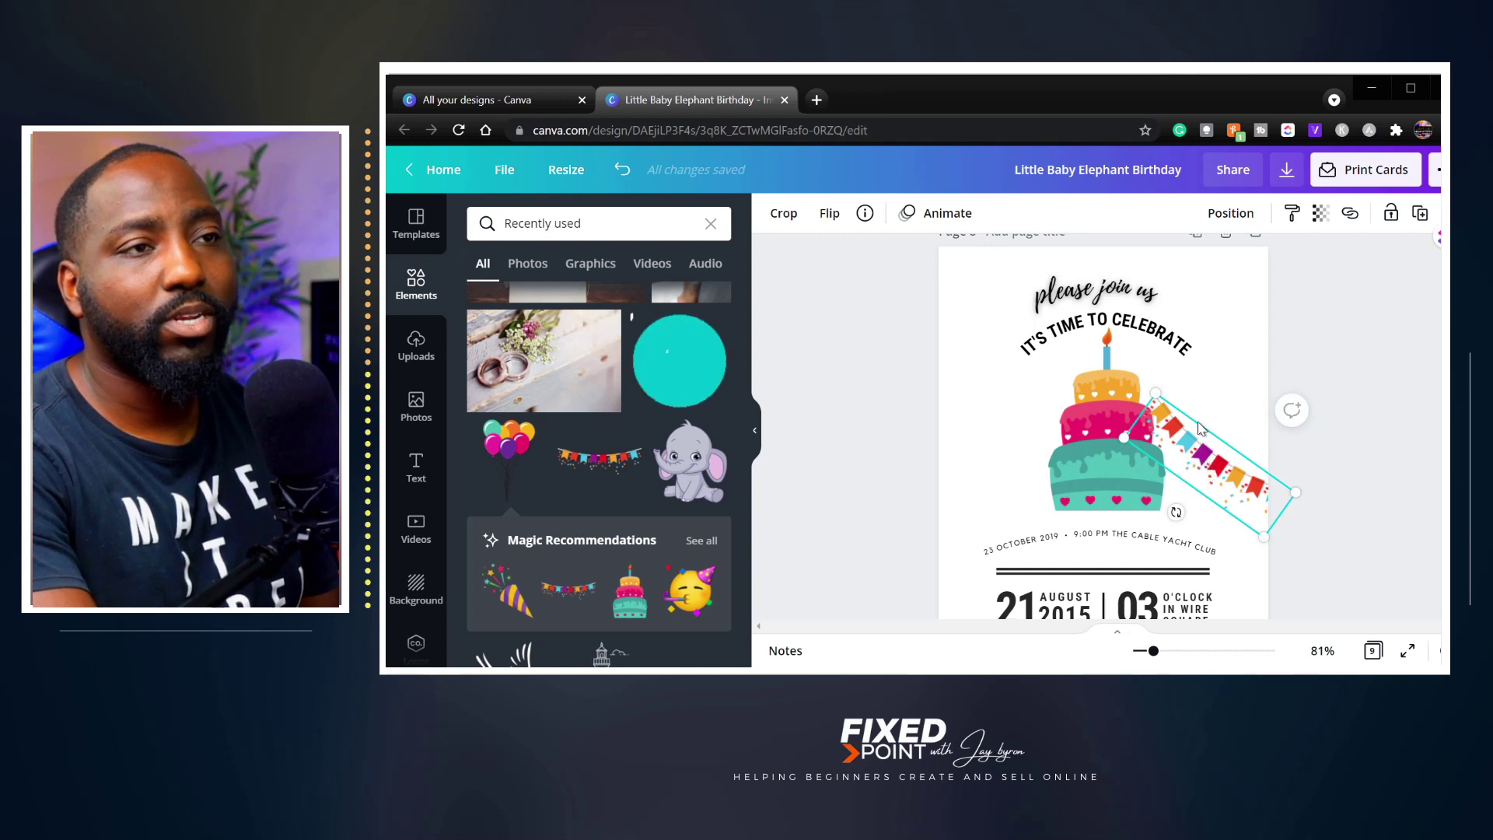
left_click_drag(1208, 460, 1227, 280)
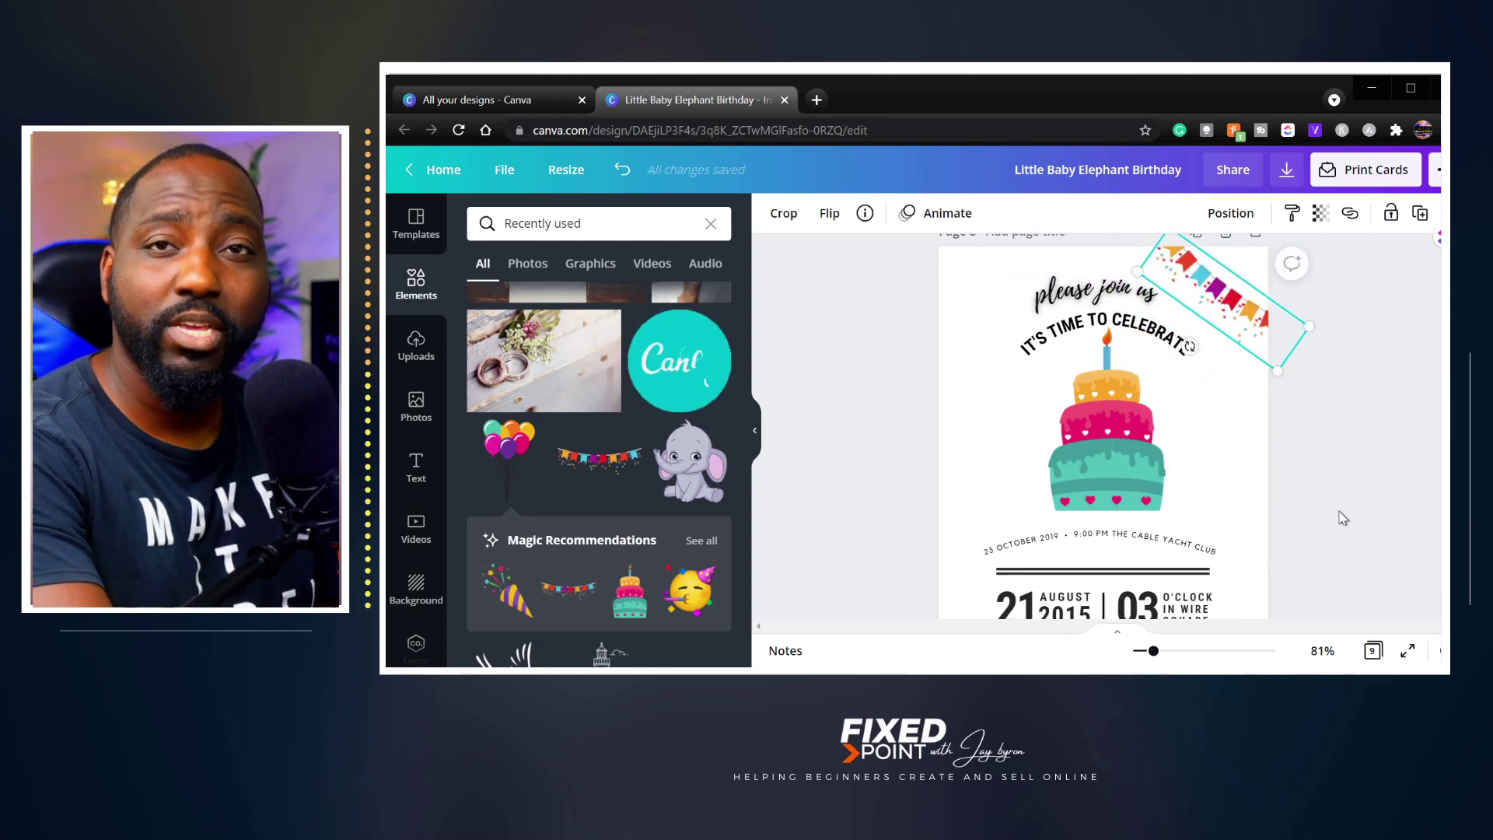
- Deselect the bunting, then select the angled top-right bunting again
left_click(1267, 547)
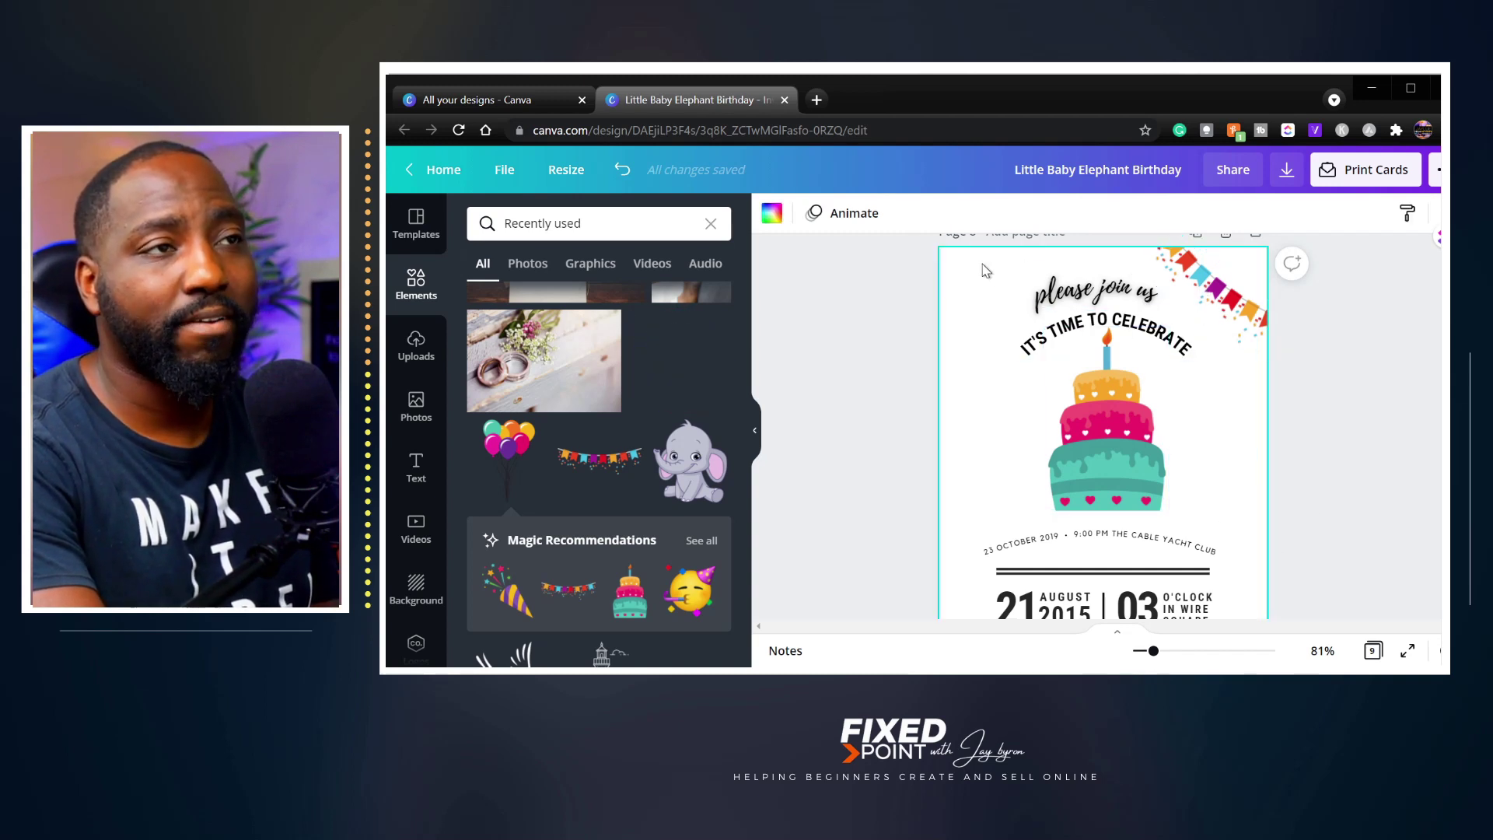
scroll(967, 300, "down", 5)
scroll(1242, 447, "up", 4)
left_click(1217, 436)
scroll(1219, 464, "up", 1)
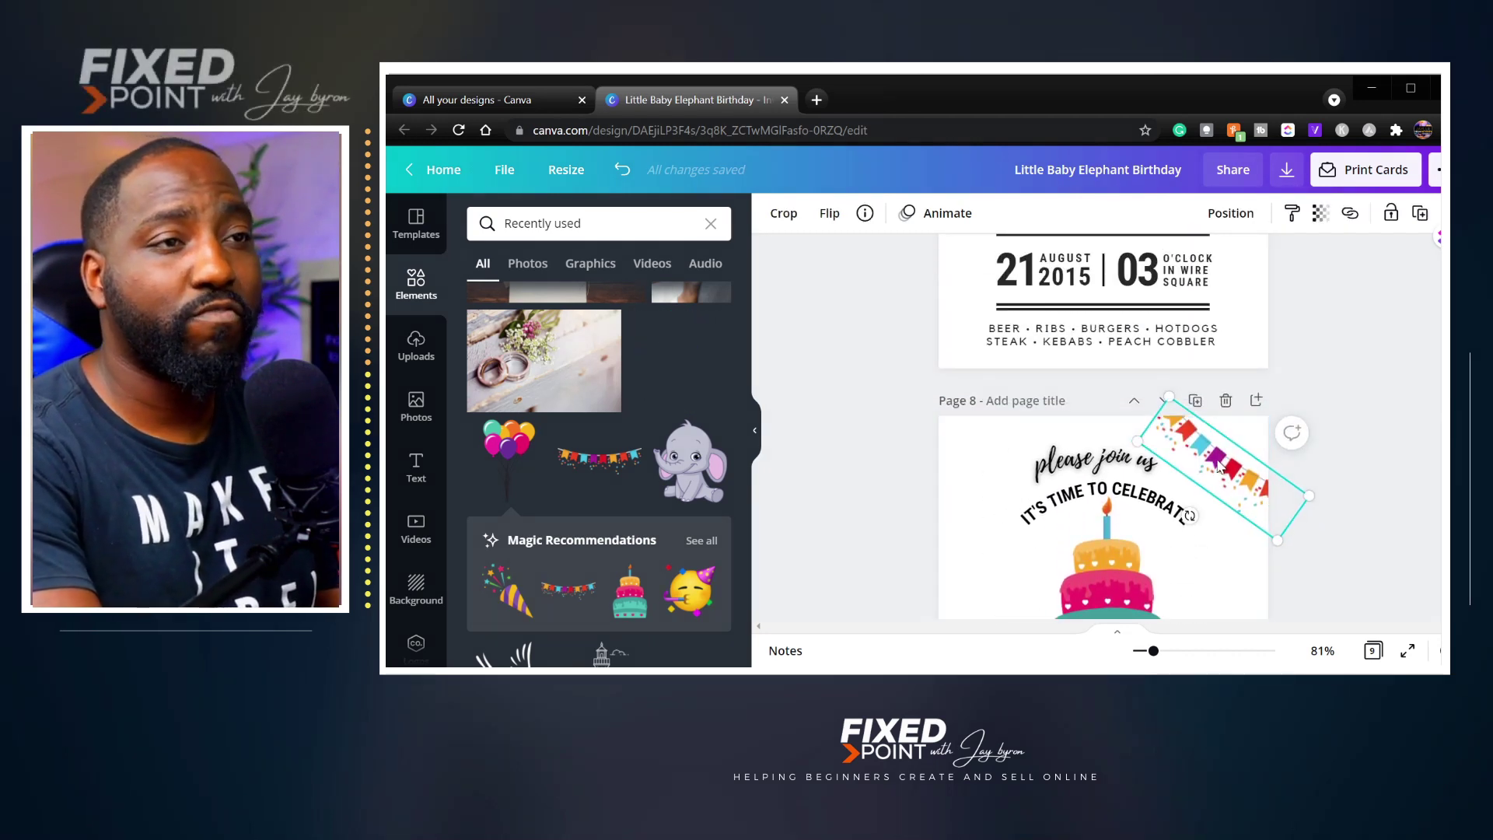
- Copy the bunting to the top-left corner and angle the copy to about -34°
left_click_drag(1219, 465, 916, 439)
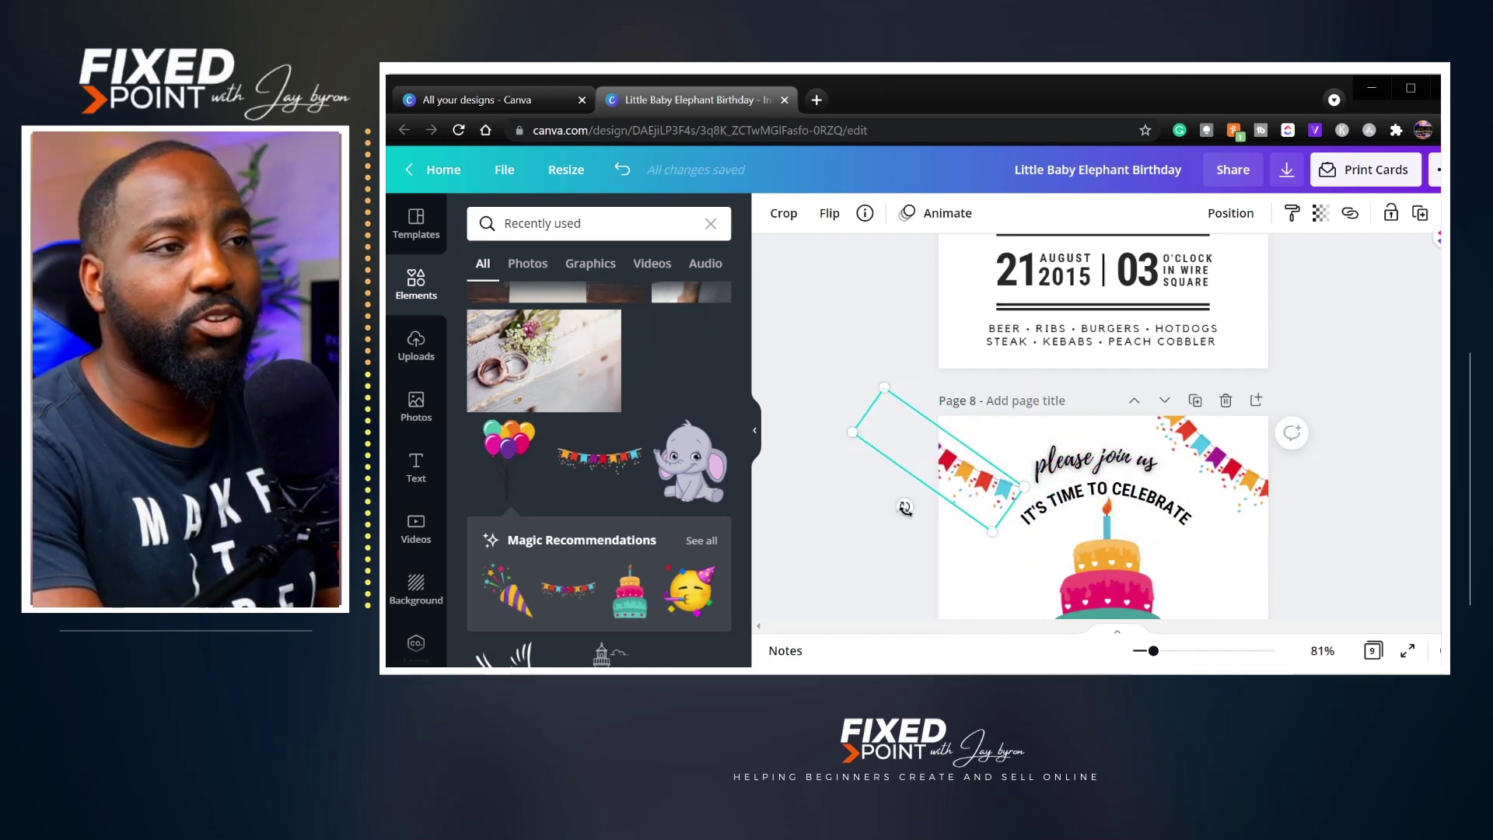
left_click_drag(905, 506, 911, 510)
left_click_drag(921, 509, 969, 459)
left_click(1292, 436)
scroll(1375, 537, "down", 3)
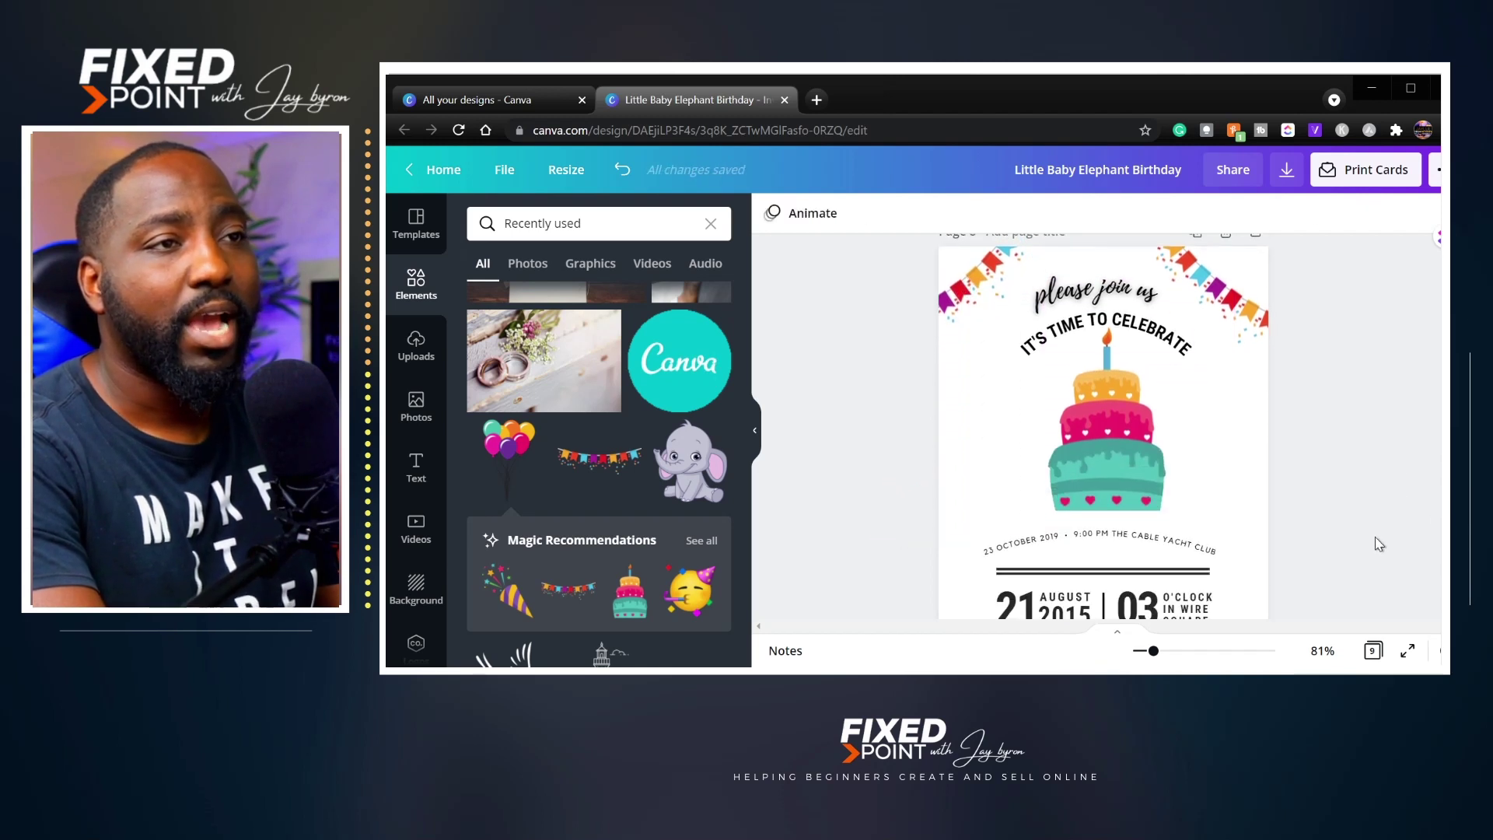
scroll(1303, 529, "up", 3)
- Select the right and left corner buntings together and group them into one element
scroll(1224, 420, "down", 4)
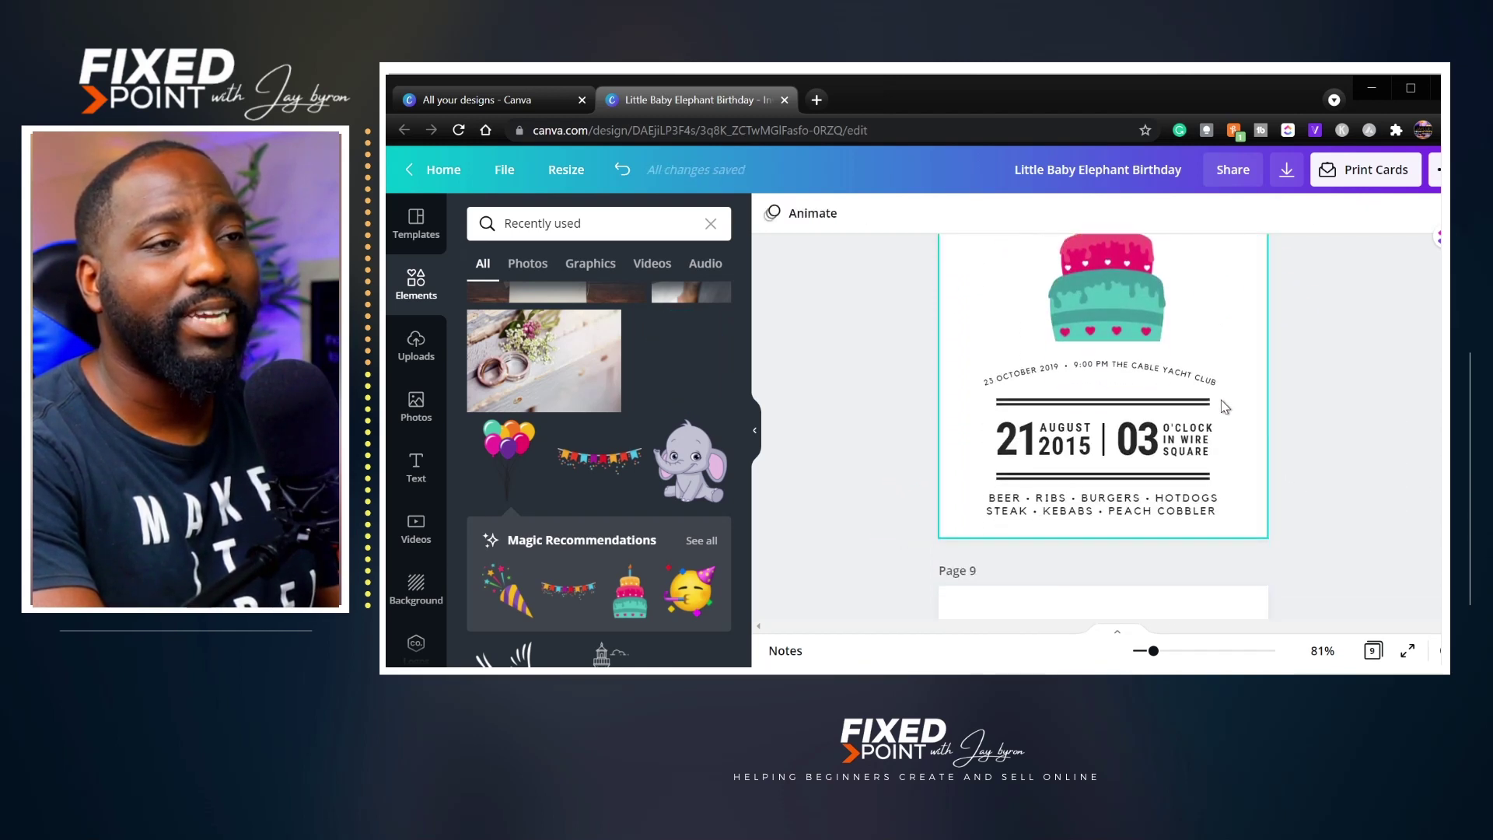
scroll(1224, 420, "up", 4)
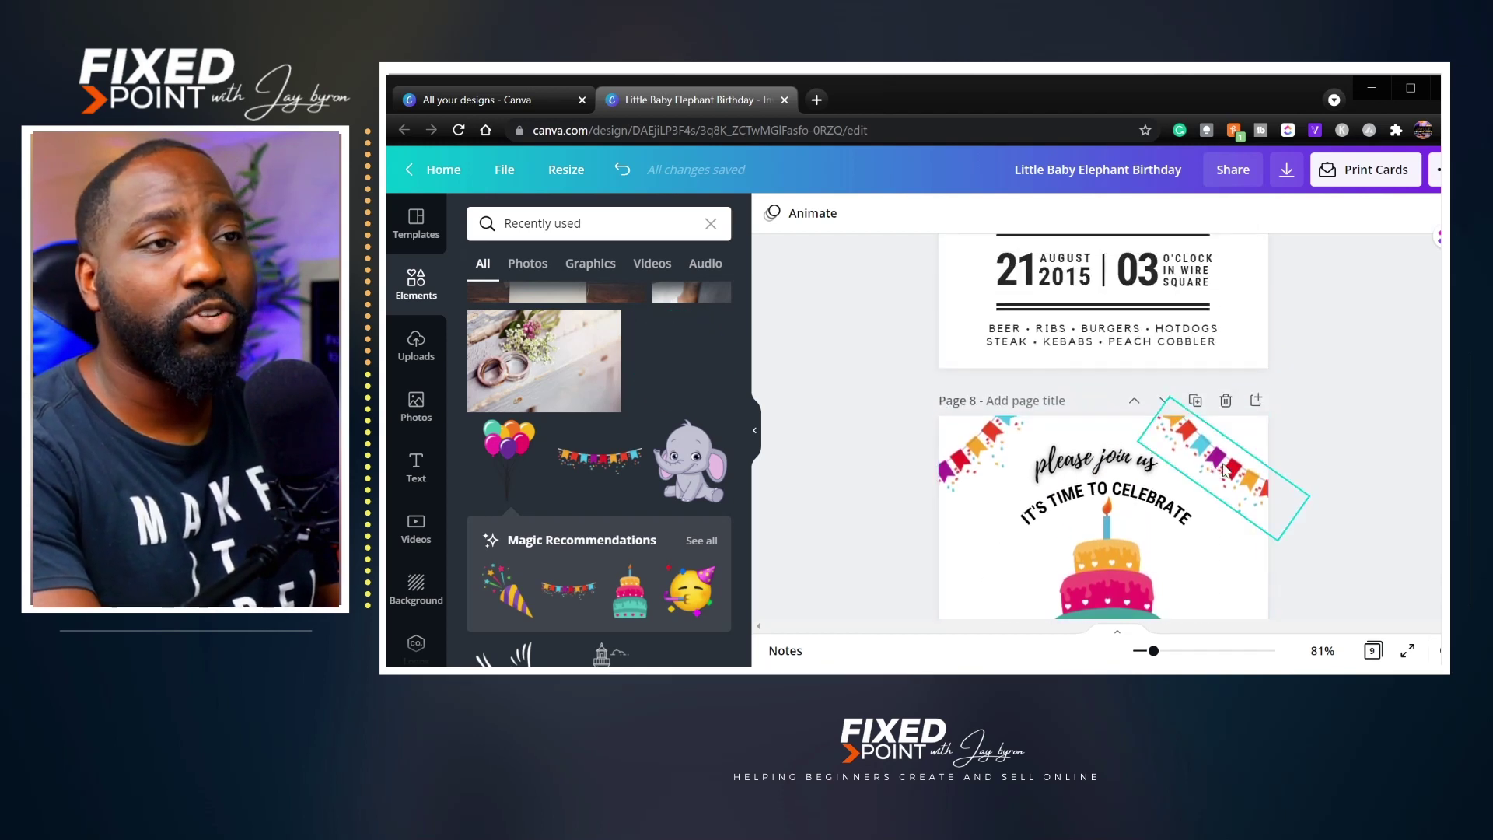
scroll(1227, 459, "down", 3)
scroll(1284, 473, "up", 2)
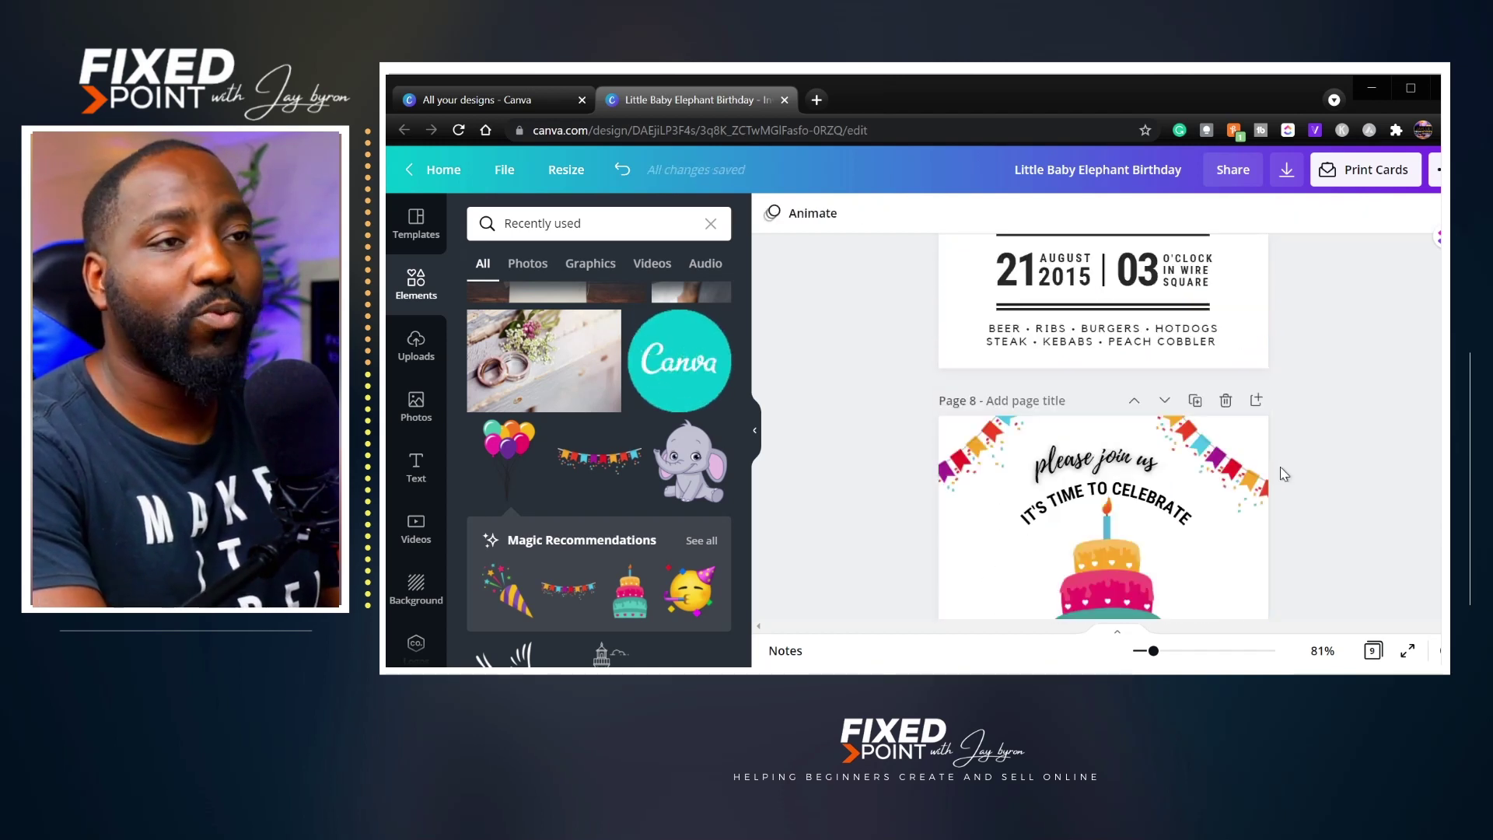
left_click(1232, 488)
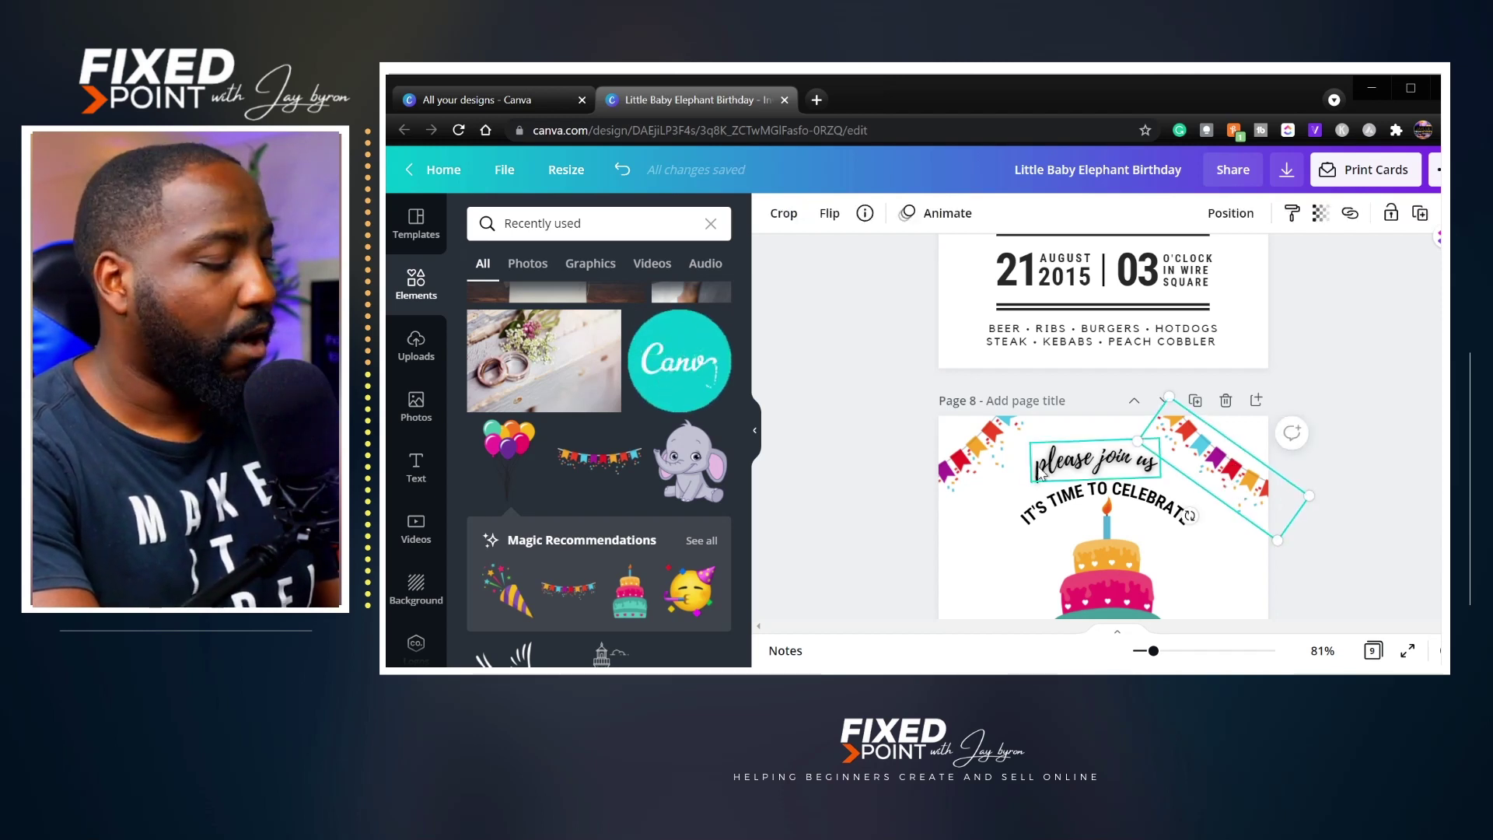
left_click(986, 450, "shift")
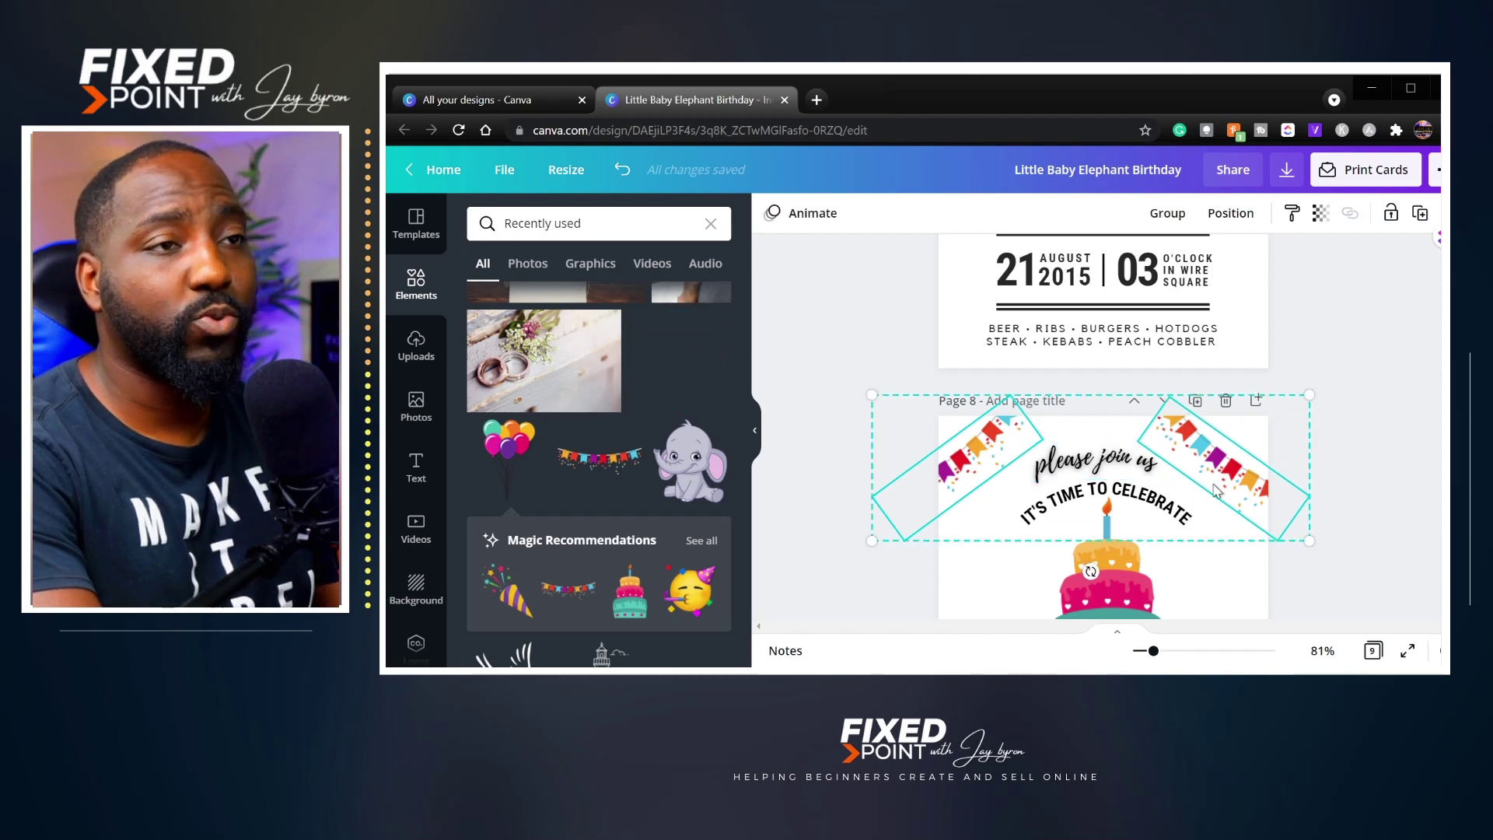
left_click(1170, 214)
left_click(1353, 509)
scroll(1353, 536, "down", 4)
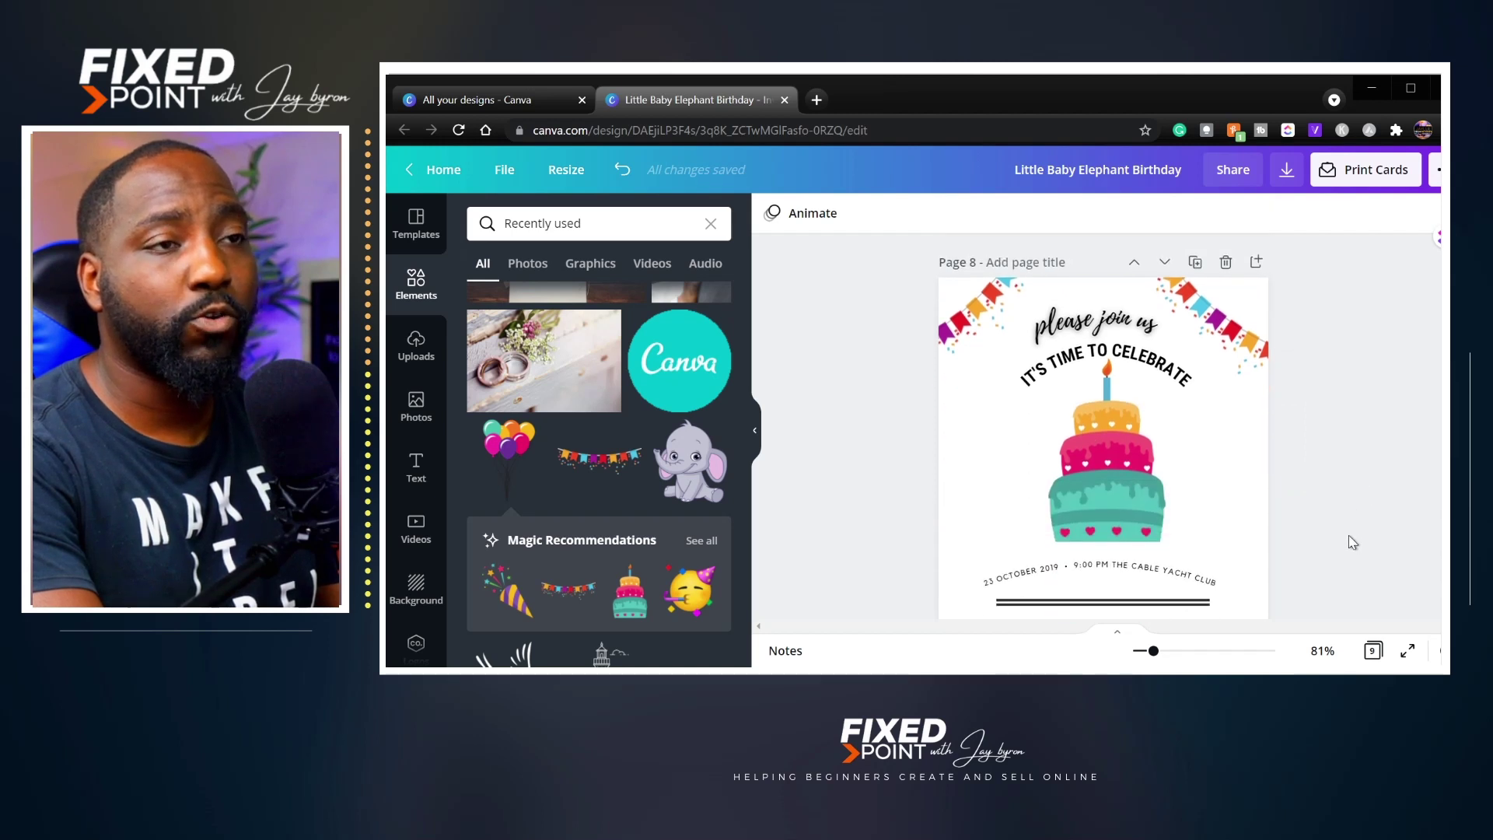
scroll(1264, 544, "up", 3)
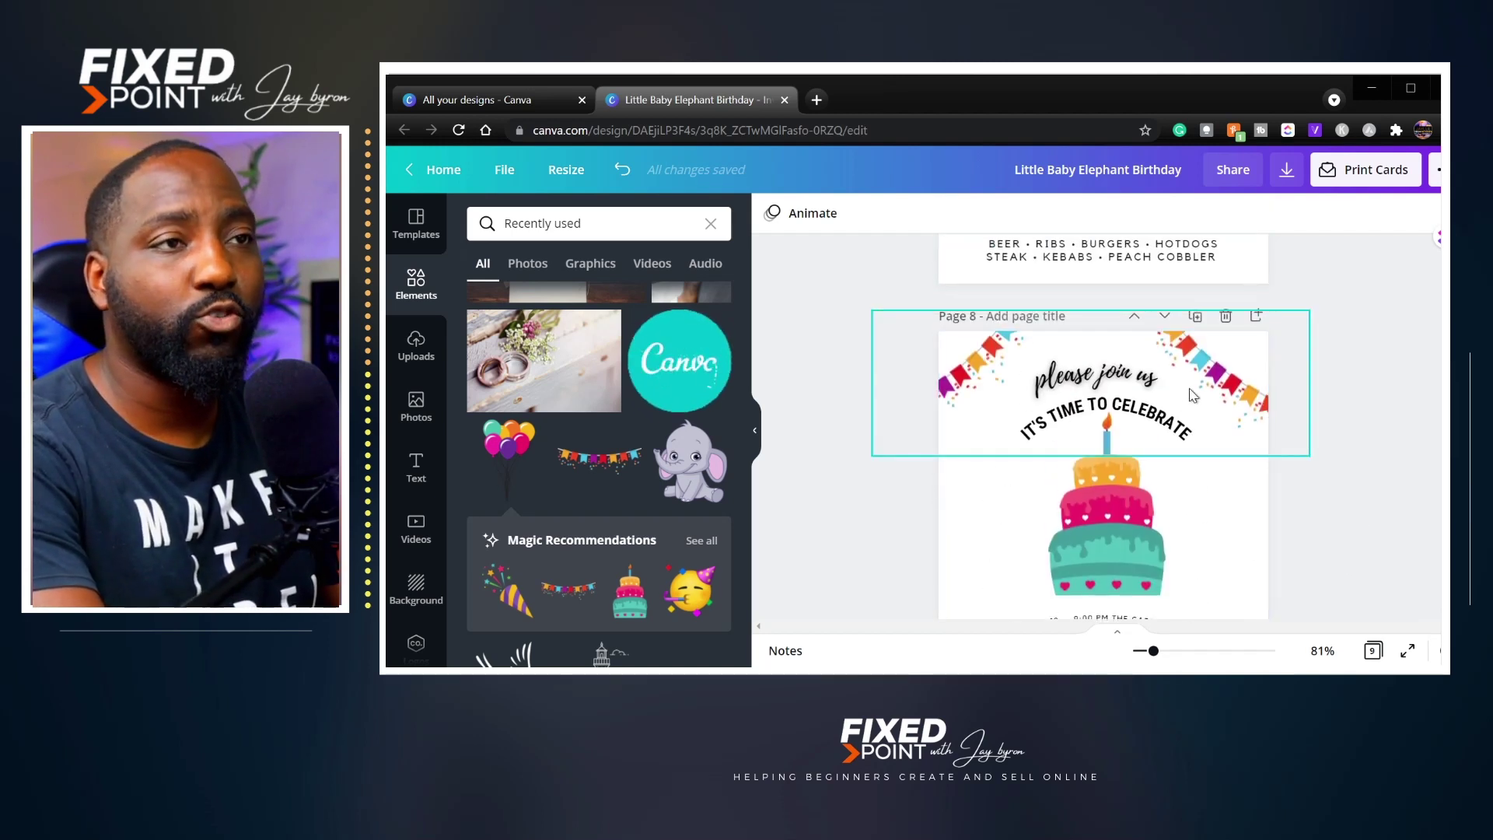
- Duplicate the bunting group and move the copy to the bottom edge below the menu text
left_click(1217, 373)
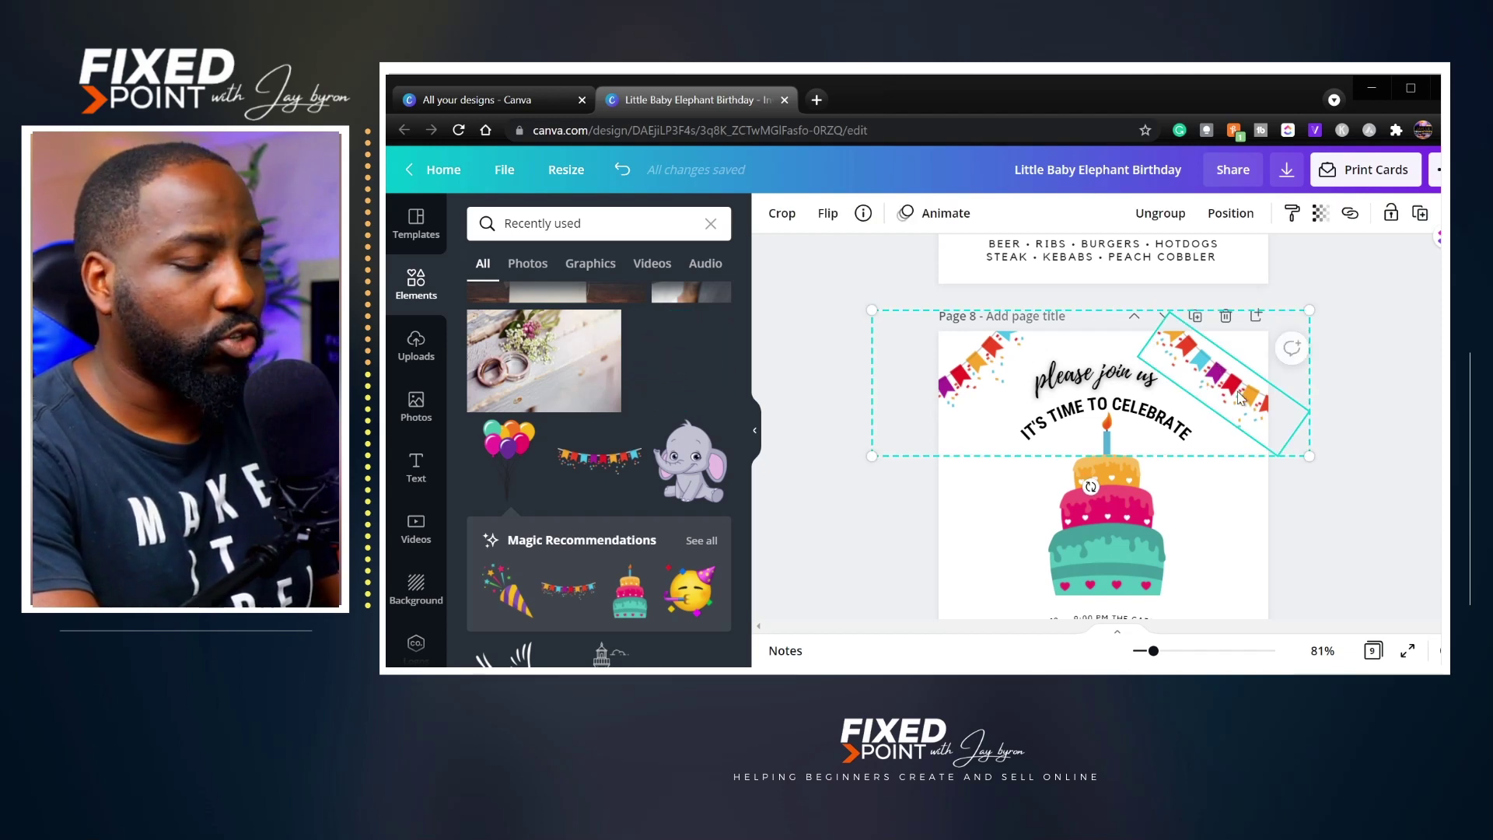
key("ctrl+d")
left_click_drag(1240, 399, 1235, 559)
scroll(1235, 497, "down", 2)
left_click_drag(1234, 386, 1235, 569)
scroll(1221, 497, "down", 3)
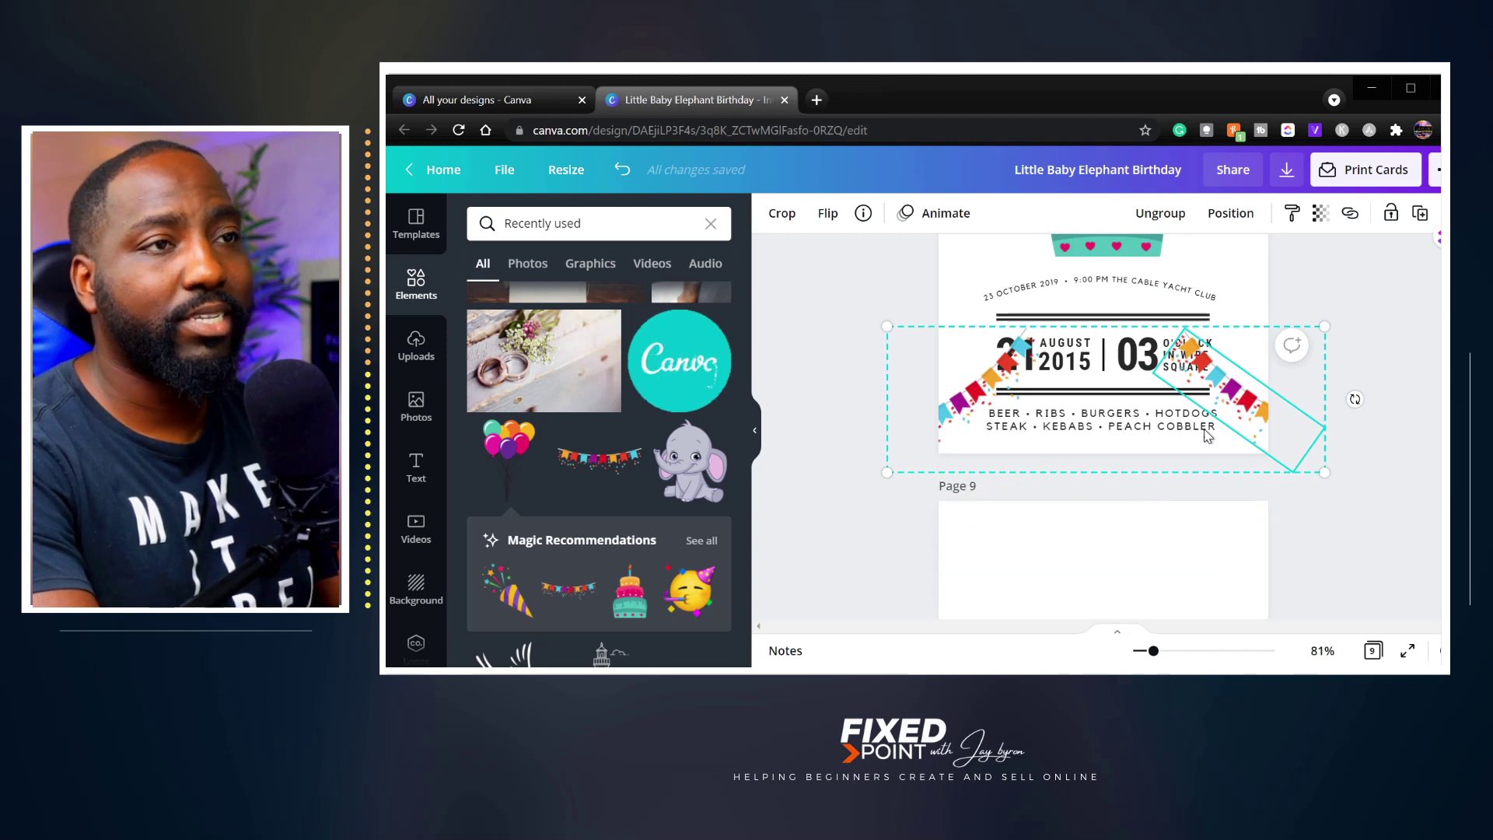
left_click_drag(1104, 467, 1114, 502)
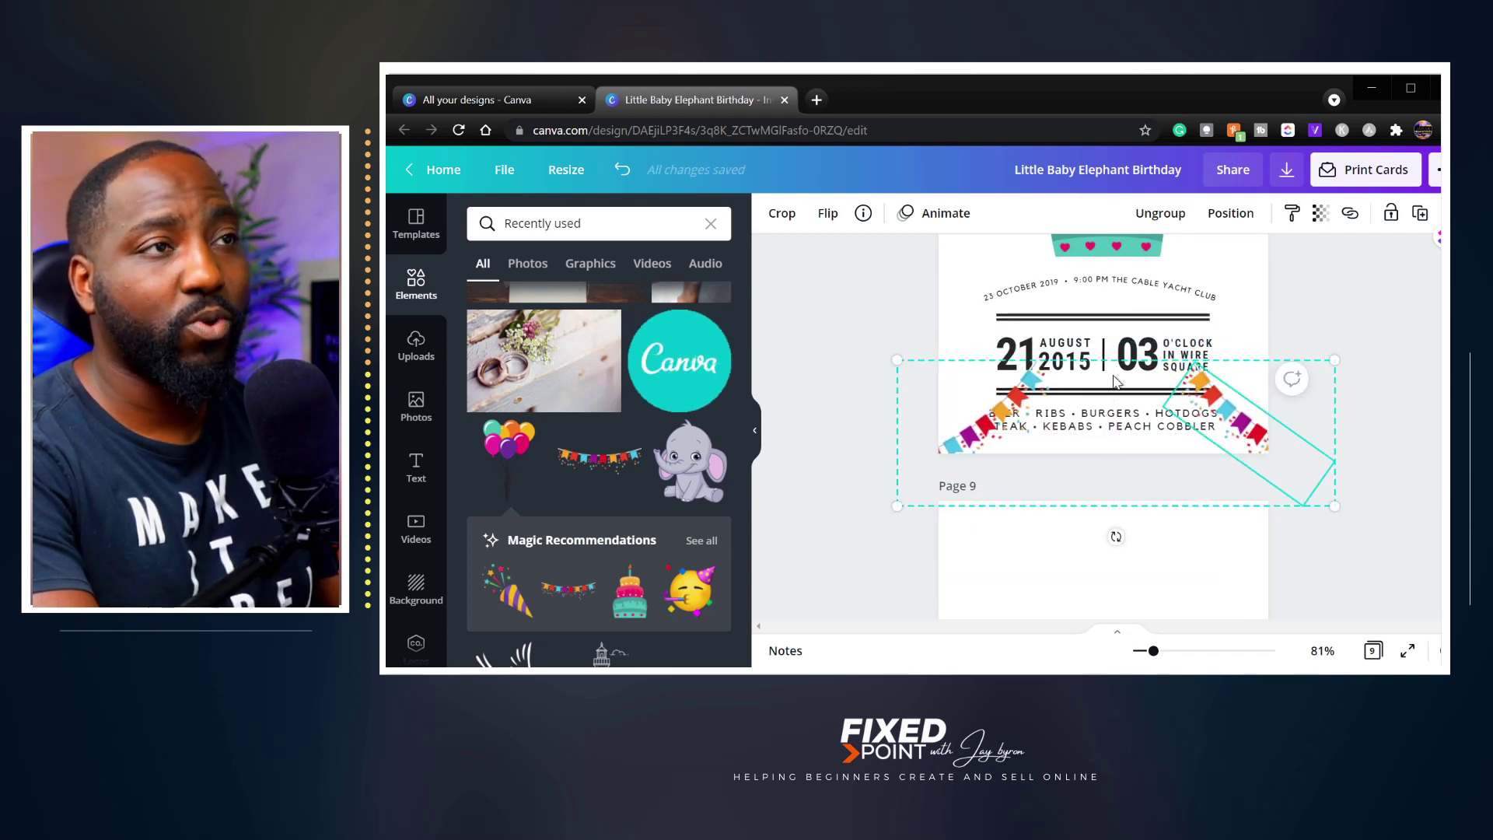
- Flip the bottom copy horizontally, ungroup it, and place the left piece in the bottom-left corner
left_click(829, 214)
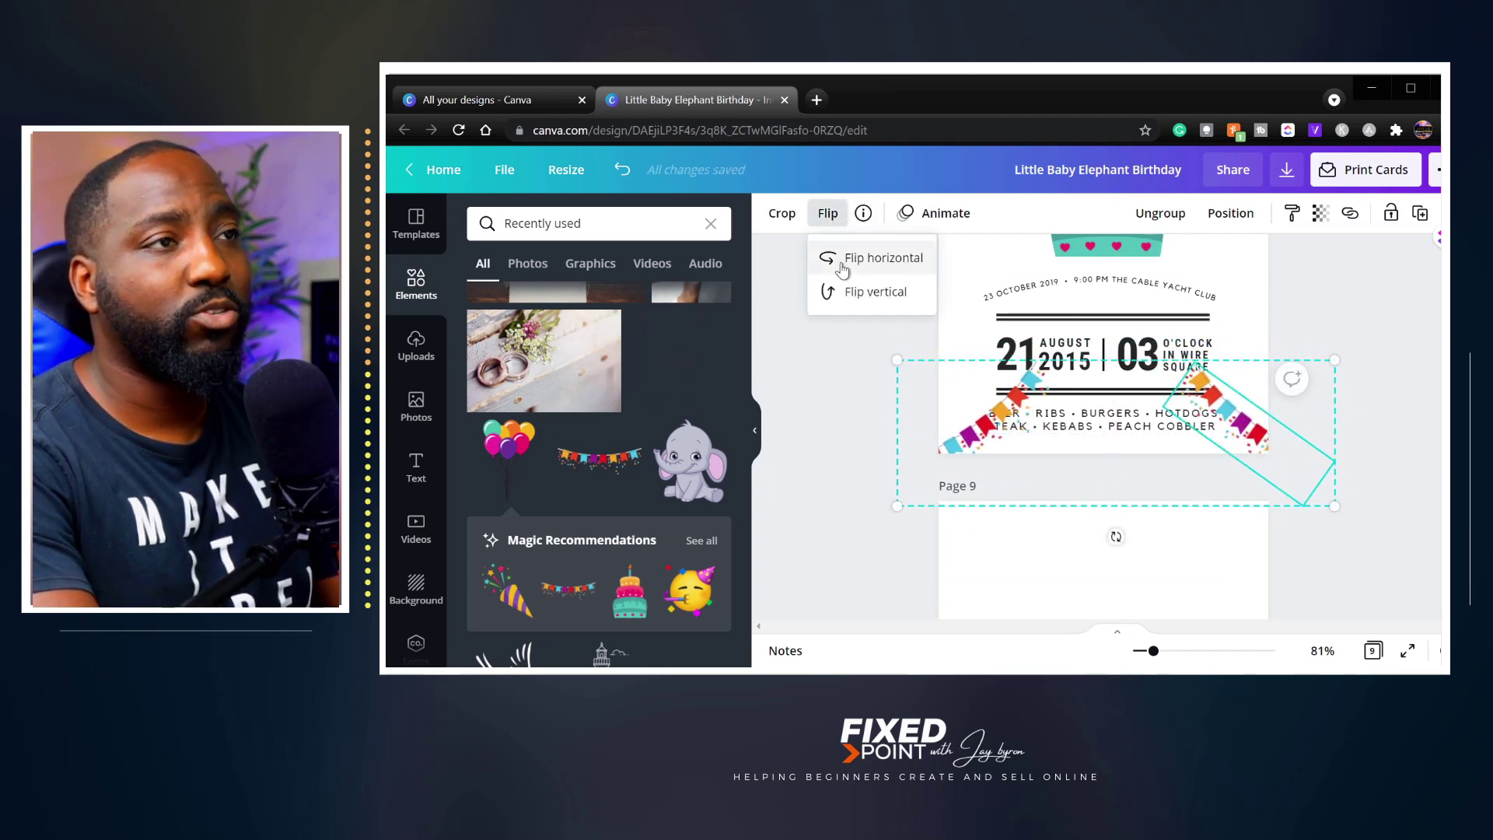
left_click(843, 269)
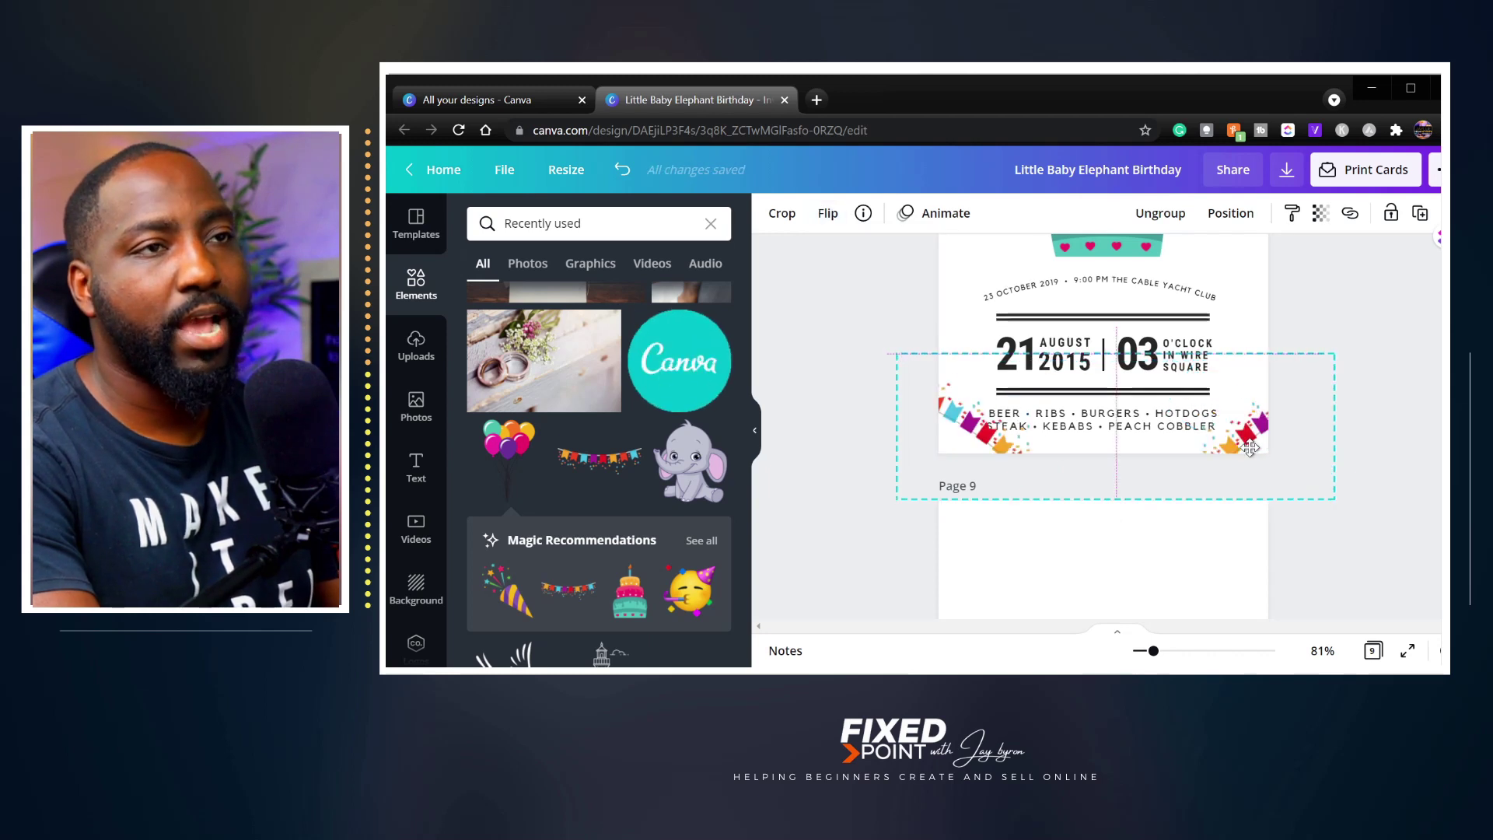
left_click(1160, 213)
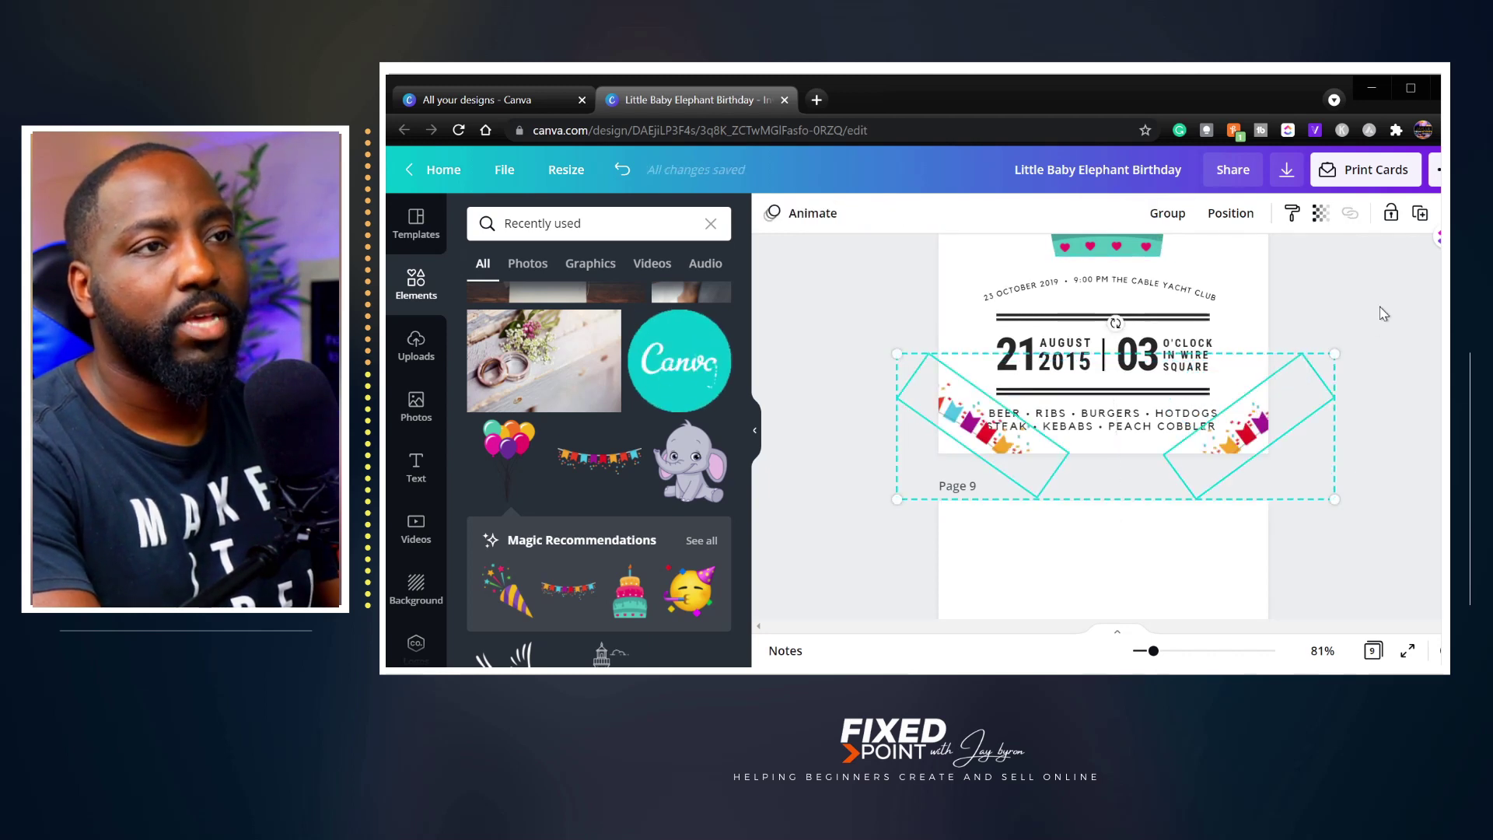
left_click(1246, 439)
left_click_drag(983, 426, 971, 434)
left_click(1350, 540)
scroll(1350, 540, "up", 2)
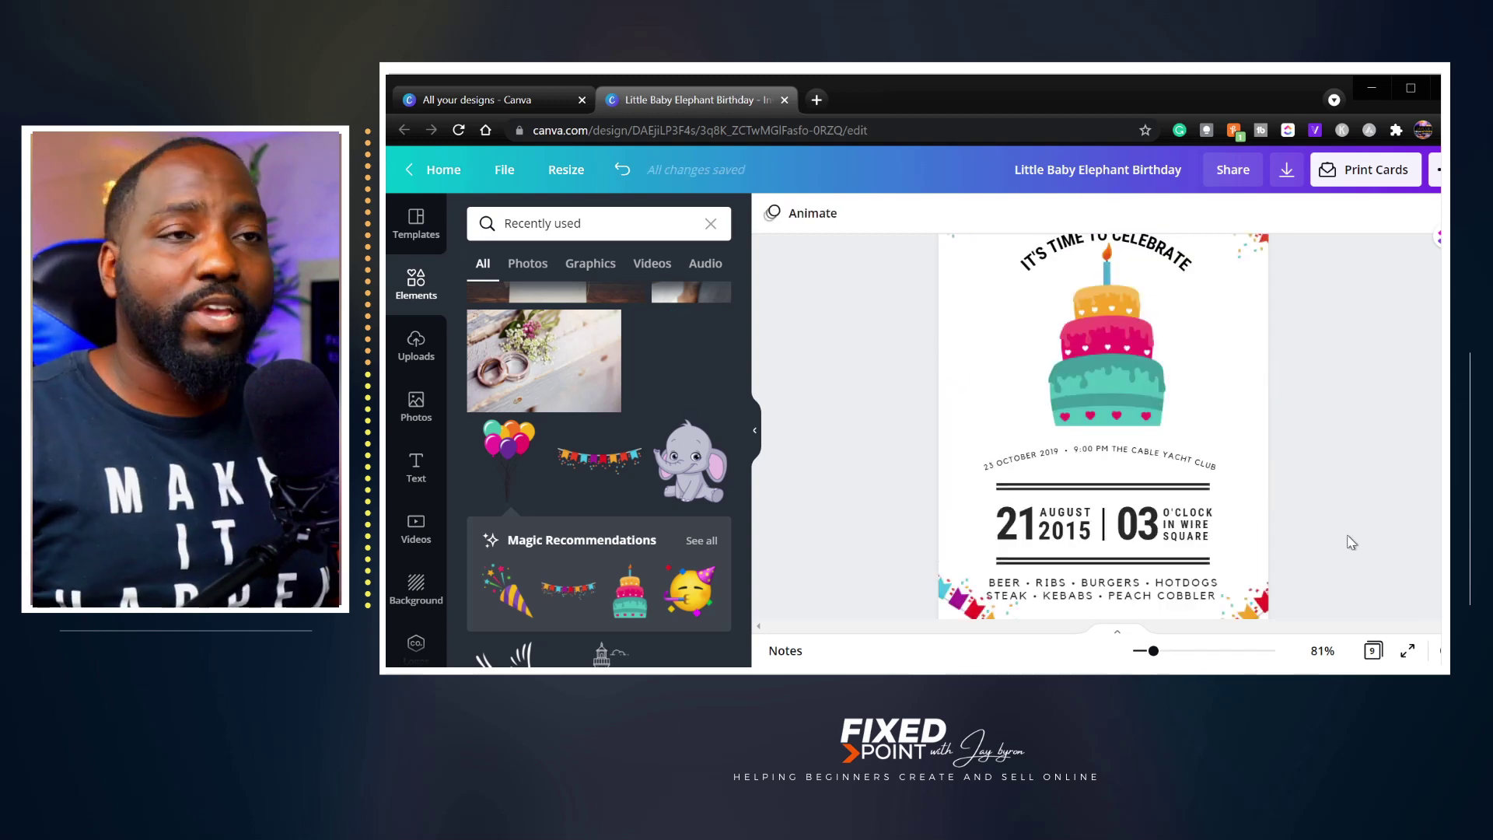